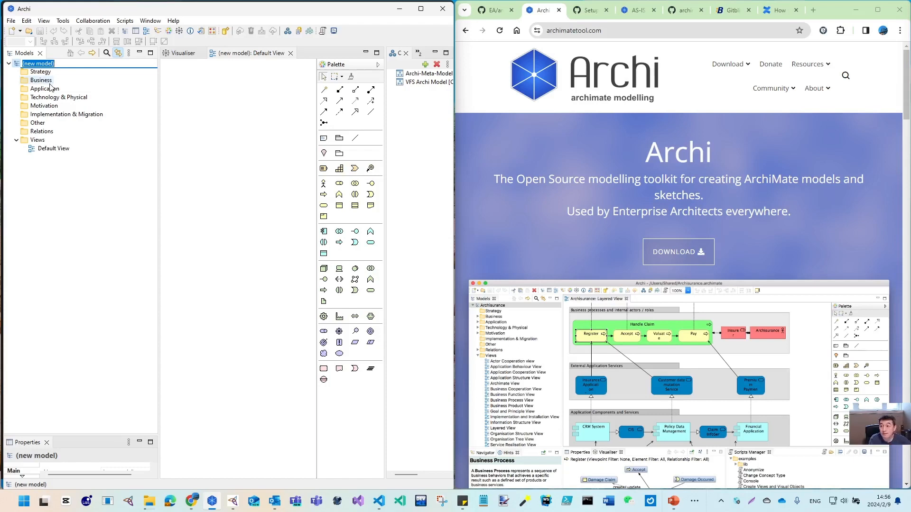
Type the new model's name as Repo-GitBlit, correcting a mistyped character
{"action": "type", "text": "Model"}
{"action": "key", "text": "BackSpace"}
{"action": "key", "text": "BackSpace"}
{"action": "key", "text": "BackSpace"}
{"action": "key", "text": "BackSpace"}
{"action": "key", "text": "BackSpace"}
{"action": "key", "text": "BackSpace"}
{"action": "key", "text": "BackSpace"}
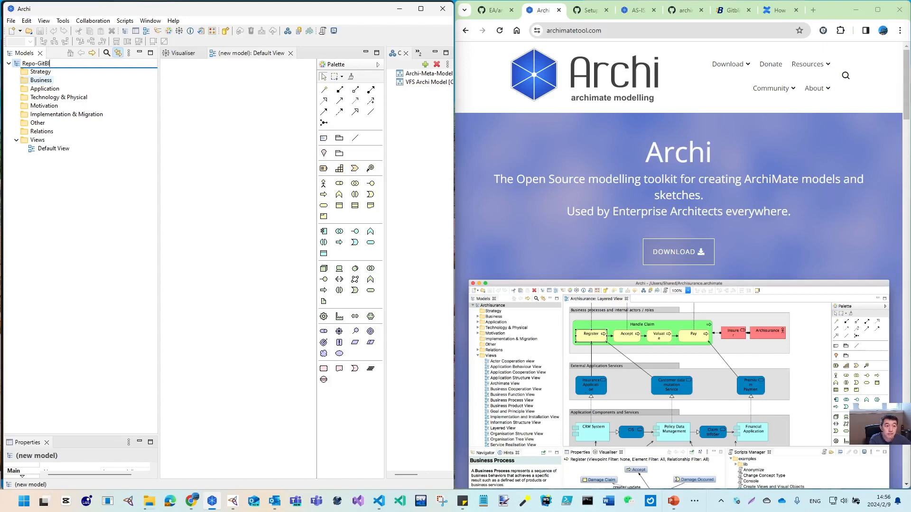
Merge the Archi roadmap window into Chrome and read the roadmap page
{"action": "left_click", "coordinate": [674, 12]}
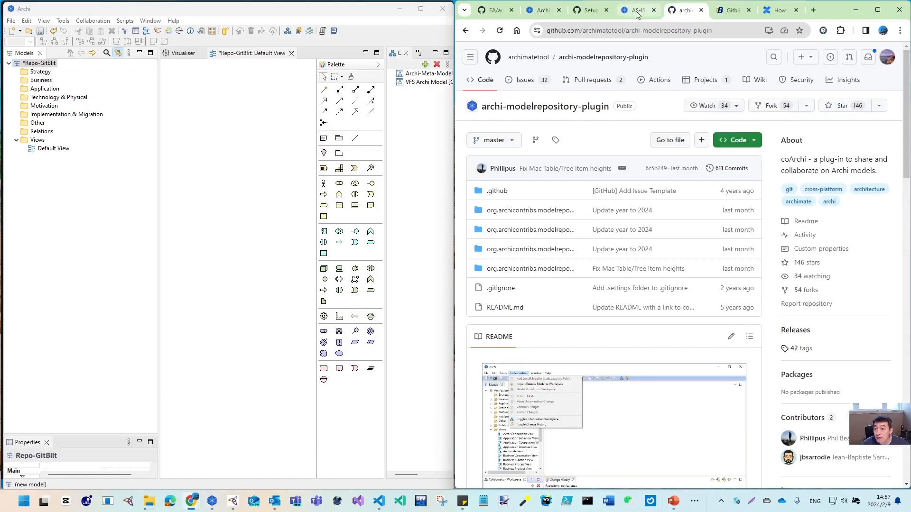
{"action": "mouse_move", "coordinate": [545, 13]}
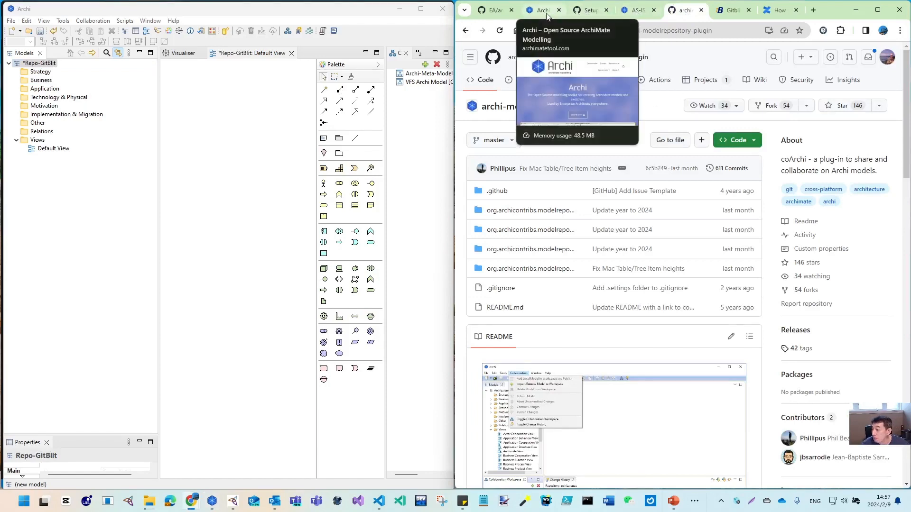
{"action": "left_click_drag", "start_coordinate": [910, 3], "coordinate": [669, 2]}
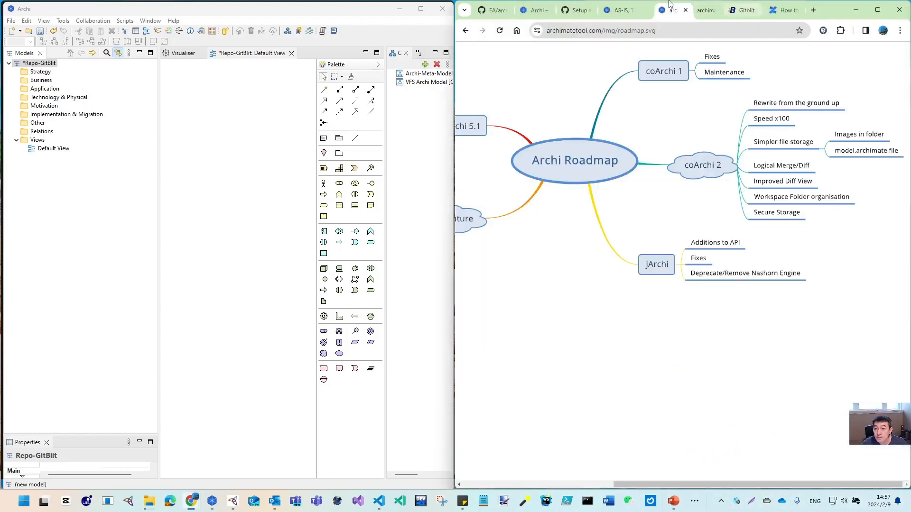
{"action": "left_click", "coordinate": [465, 31]}
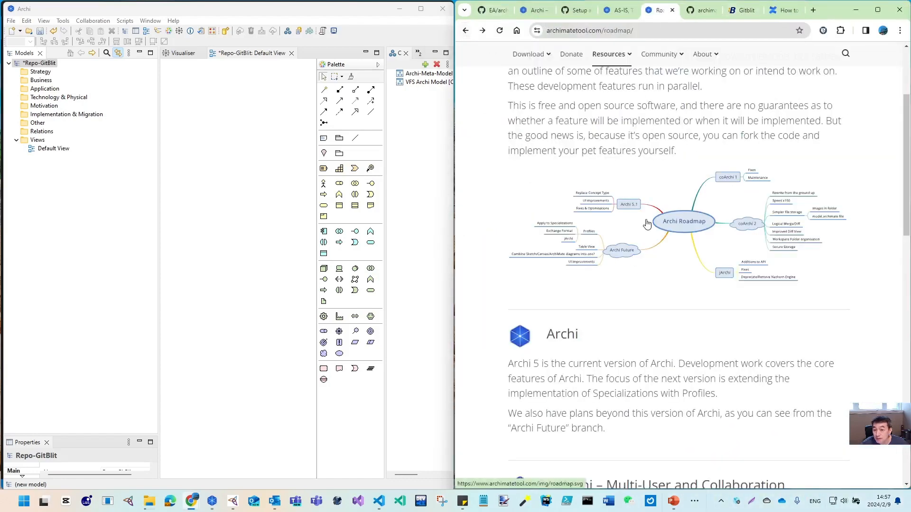
{"action": "scroll", "coordinate": [647, 221], "scroll_direction": "up", "scroll_amount": 3}
{"action": "scroll", "coordinate": [593, 228], "scroll_direction": "down", "scroll_amount": 15}
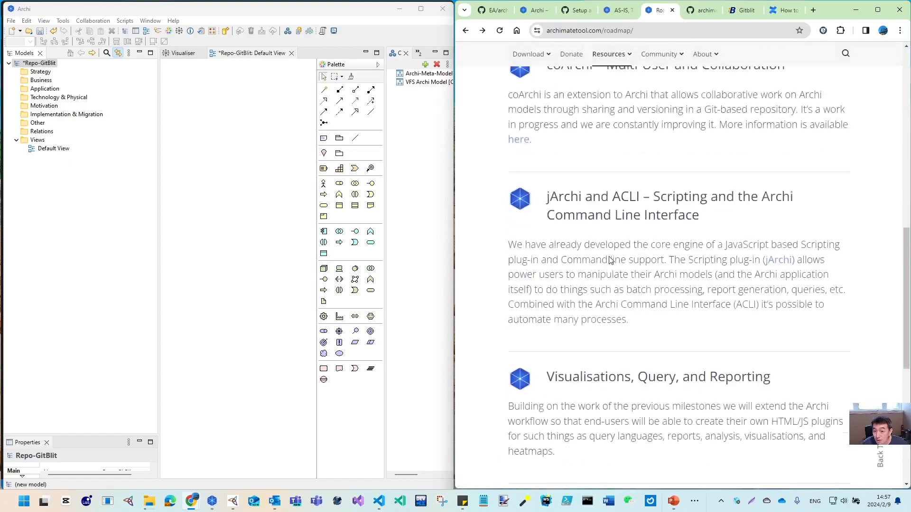
{"action": "scroll", "coordinate": [610, 257], "scroll_direction": "up", "scroll_amount": 5}
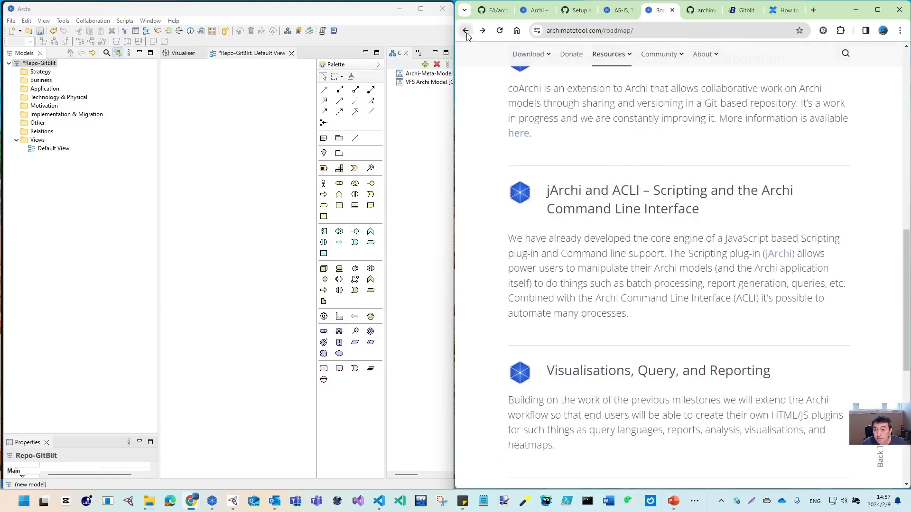
On Archi's plugins page, highlight the coArchi note about pushing to a GitBlit server
{"action": "left_click", "coordinate": [465, 31]}
{"action": "scroll", "coordinate": [591, 234], "scroll_direction": "down", "scroll_amount": 5}
{"action": "scroll", "coordinate": [575, 186], "scroll_direction": "up", "scroll_amount": 3}
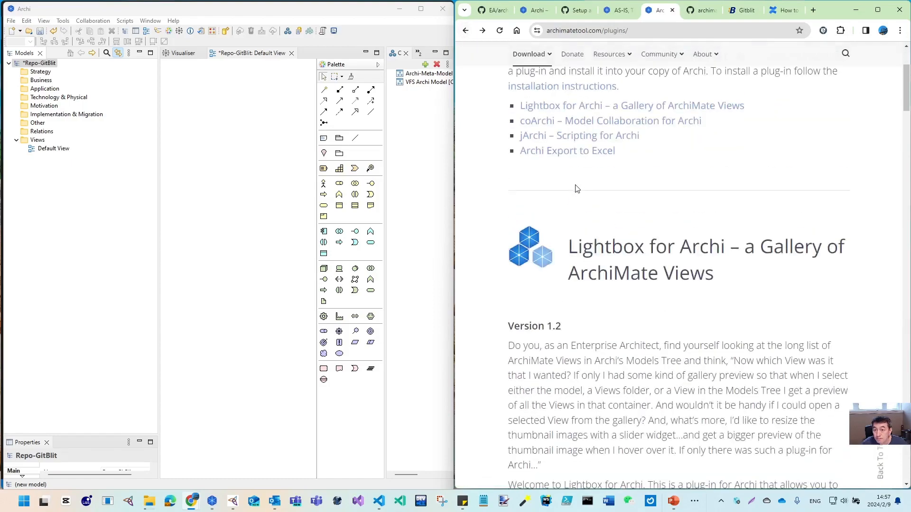
{"action": "scroll", "coordinate": [599, 302], "scroll_direction": "down", "scroll_amount": 10}
{"action": "scroll", "coordinate": [598, 302], "scroll_direction": "down", "scroll_amount": 8}
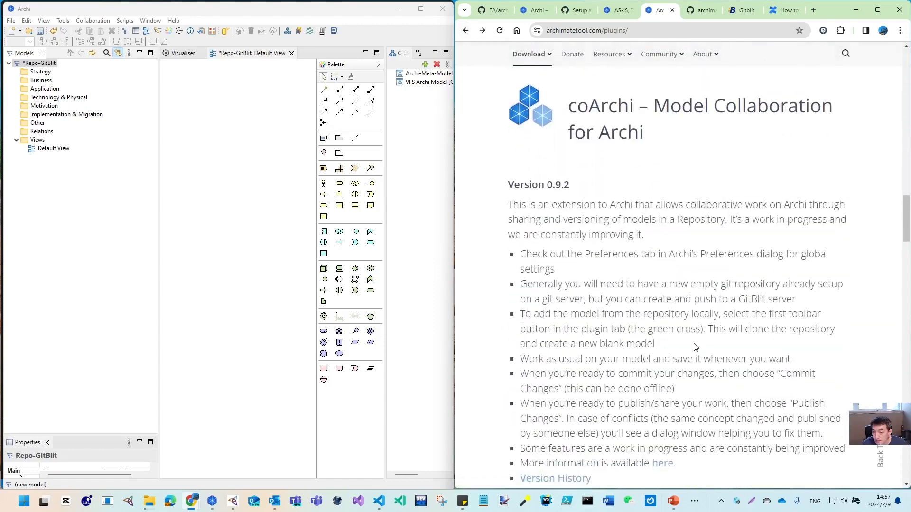
{"action": "scroll", "coordinate": [650, 396], "scroll_direction": "down", "scroll_amount": 2}
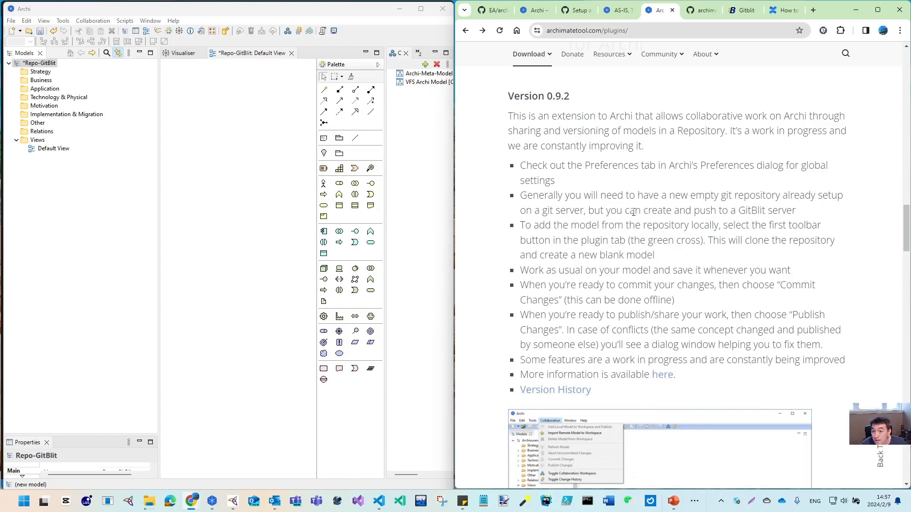
{"action": "left_click_drag", "start_coordinate": [610, 211], "coordinate": [802, 213]}
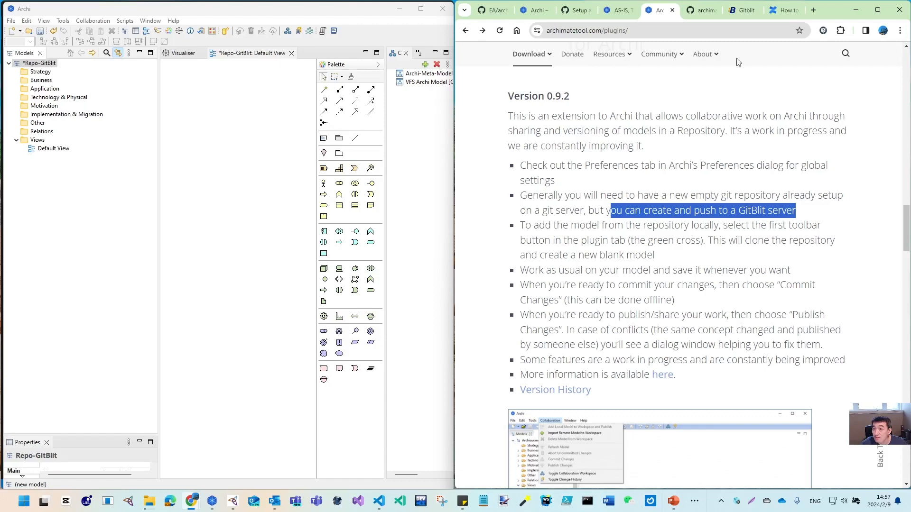
{"action": "left_click", "coordinate": [705, 10]}
Check the Gitblit WAR download on gitblit.com, then bring up Tomcat's webapps folder holding gitblit.war
{"action": "left_click", "coordinate": [740, 10]}
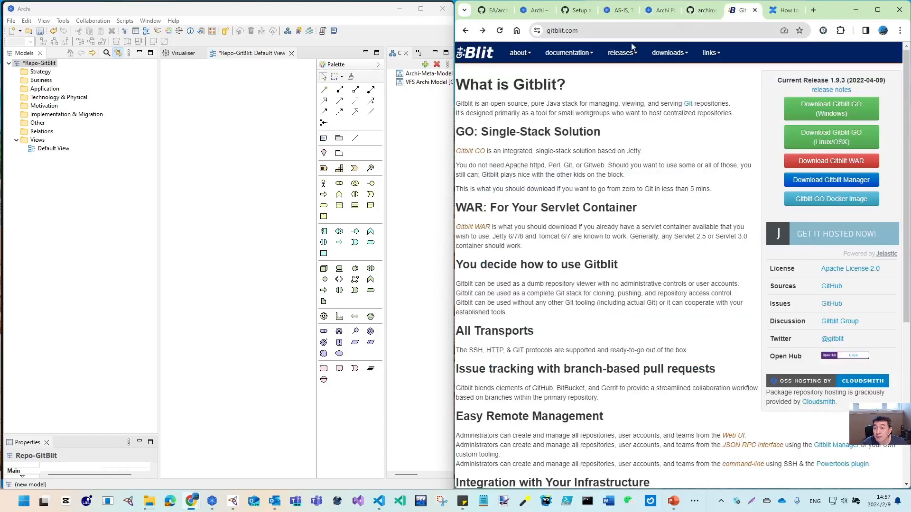
{"action": "left_click", "coordinate": [585, 32]}
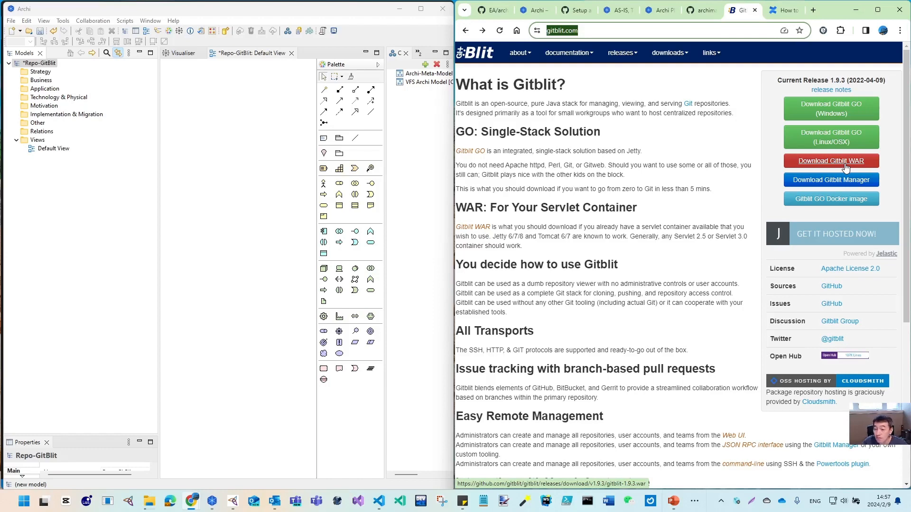
{"action": "mouse_move", "coordinate": [150, 502]}
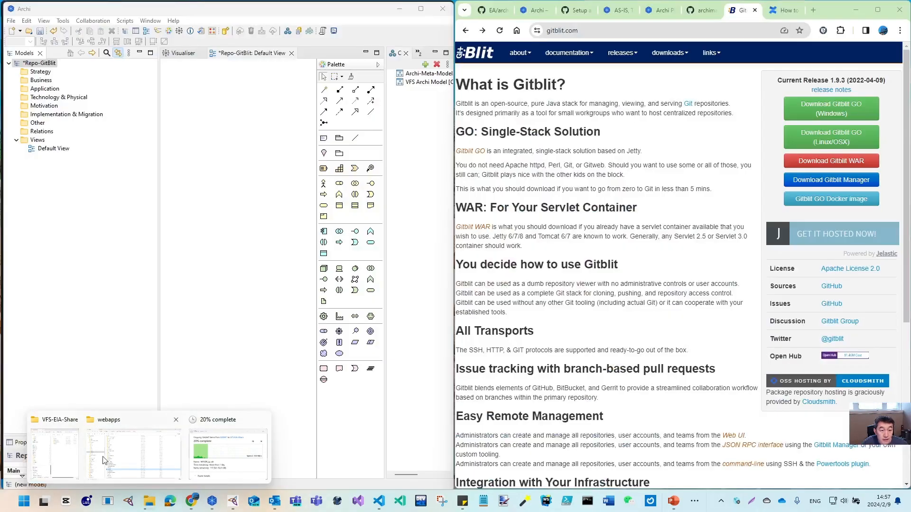
{"action": "left_click", "coordinate": [105, 458]}
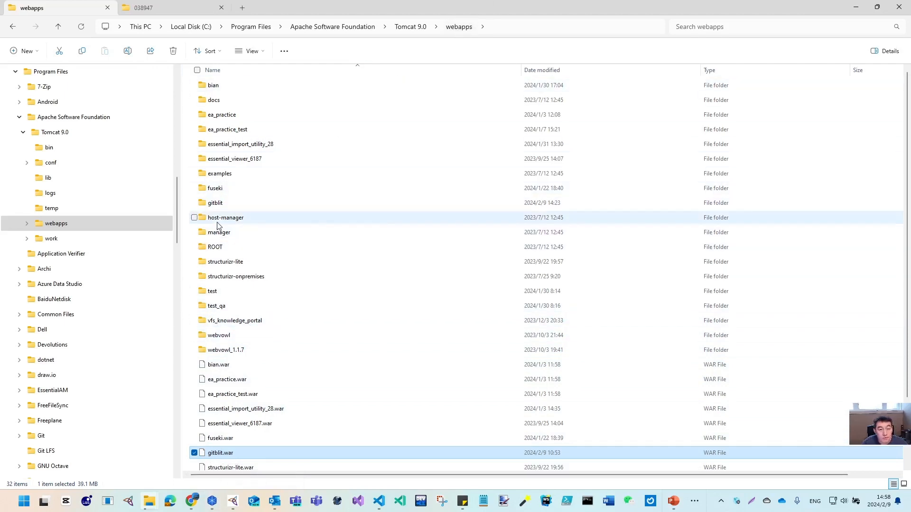
Inspect the deployed gitblit folder in Details view, then minimize File Explorer
{"action": "double_click", "coordinate": [215, 204]}
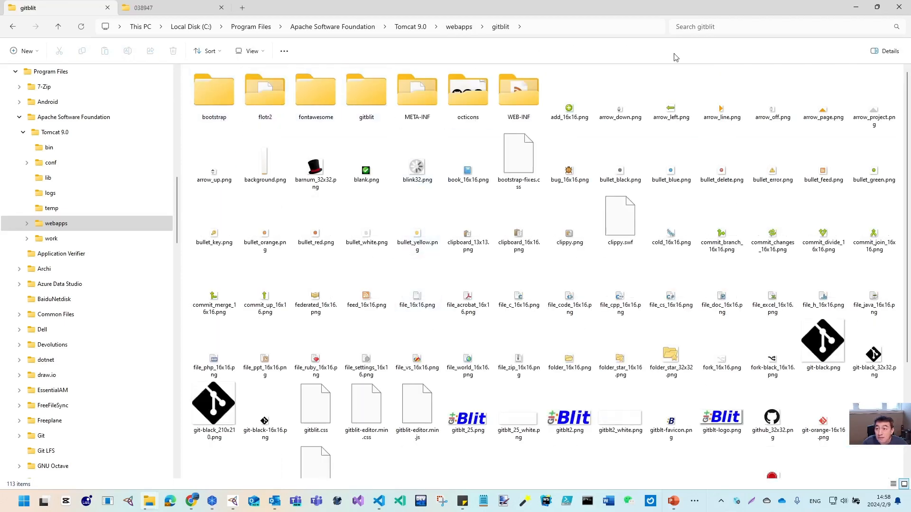
{"action": "left_click", "coordinate": [895, 484]}
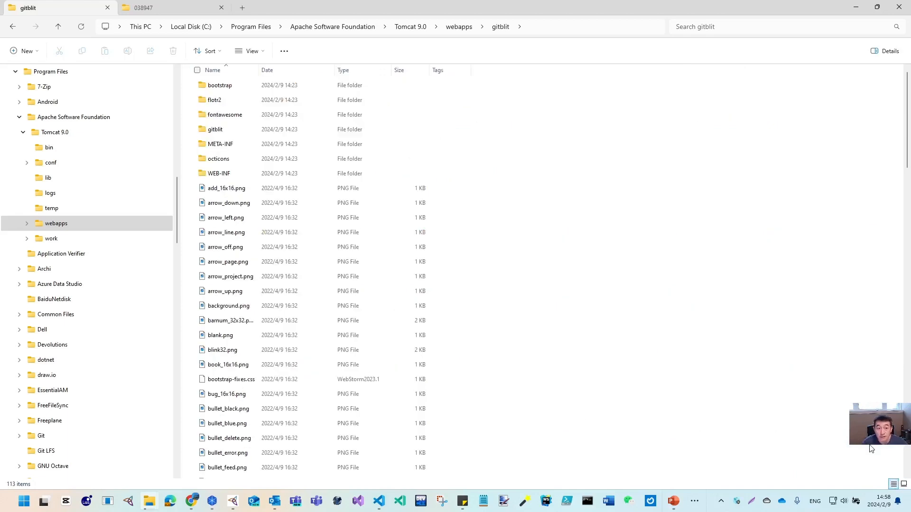
{"action": "scroll", "coordinate": [392, 390], "scroll_direction": "down", "scroll_amount": 15}
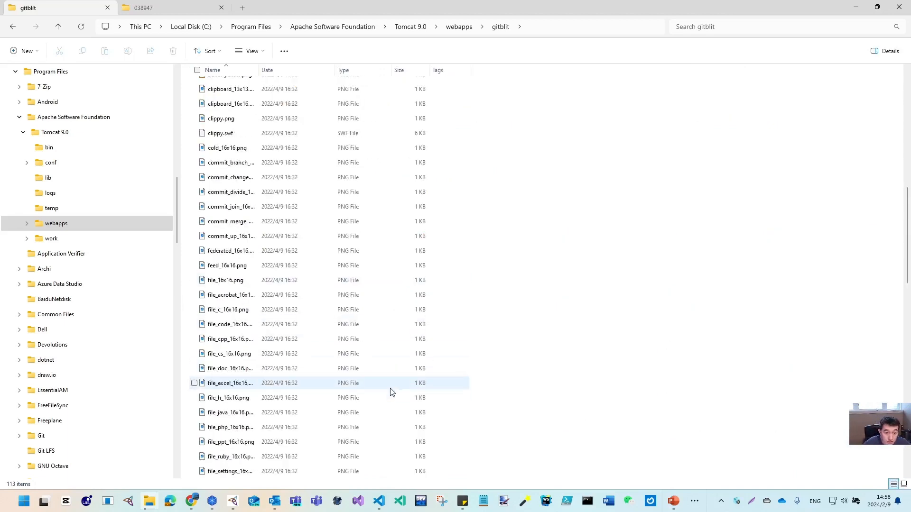
{"action": "scroll", "coordinate": [375, 337], "scroll_direction": "up", "scroll_amount": 15}
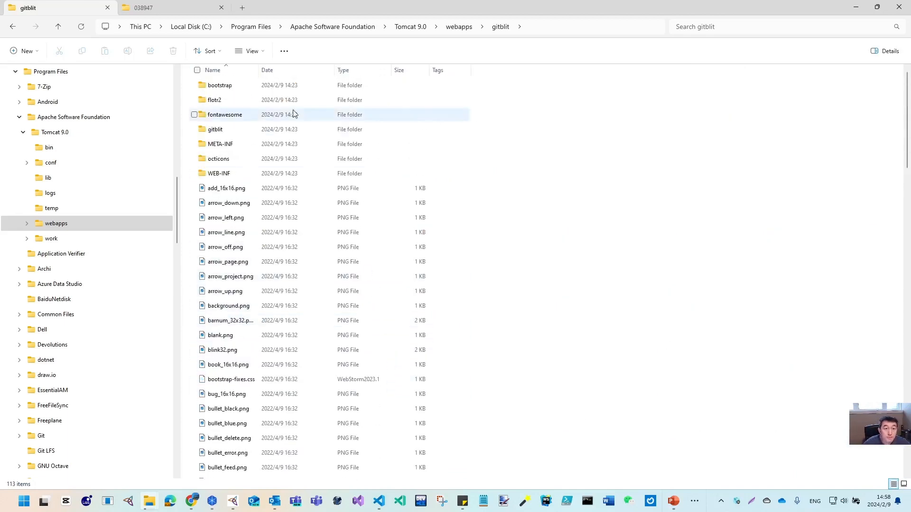
{"action": "left_click", "coordinate": [857, 8]}
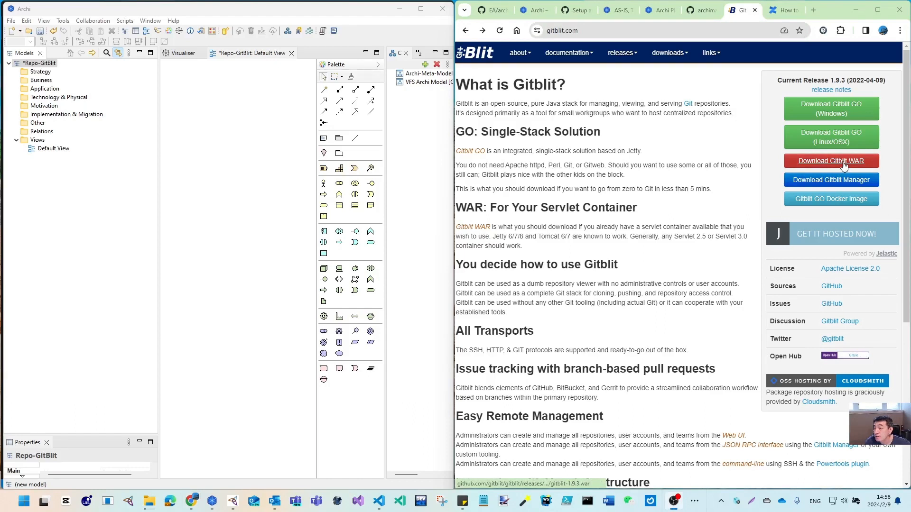
Load the local GitBlit server at localhost:8080/gitblit/ from the address bar
{"action": "left_click", "coordinate": [636, 36]}
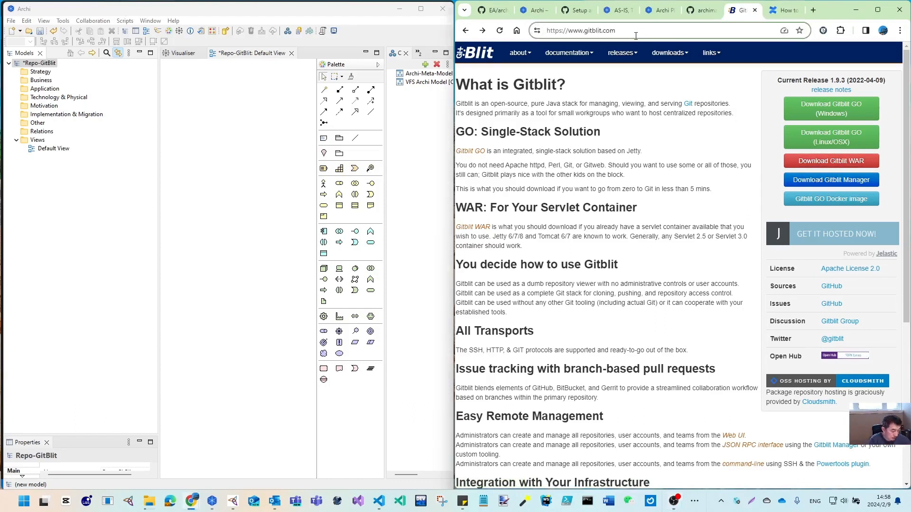
{"action": "key", "text": "ctrl+a"}
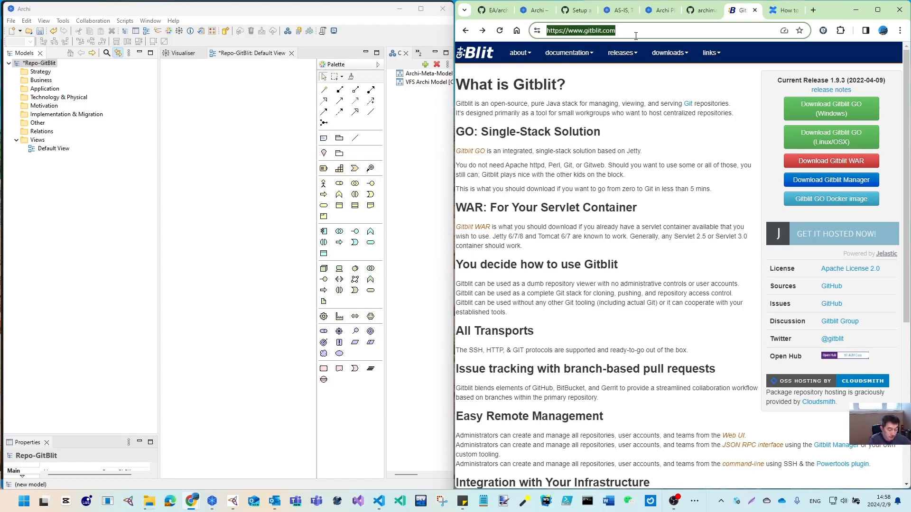
{"action": "type", "text": "loc"}
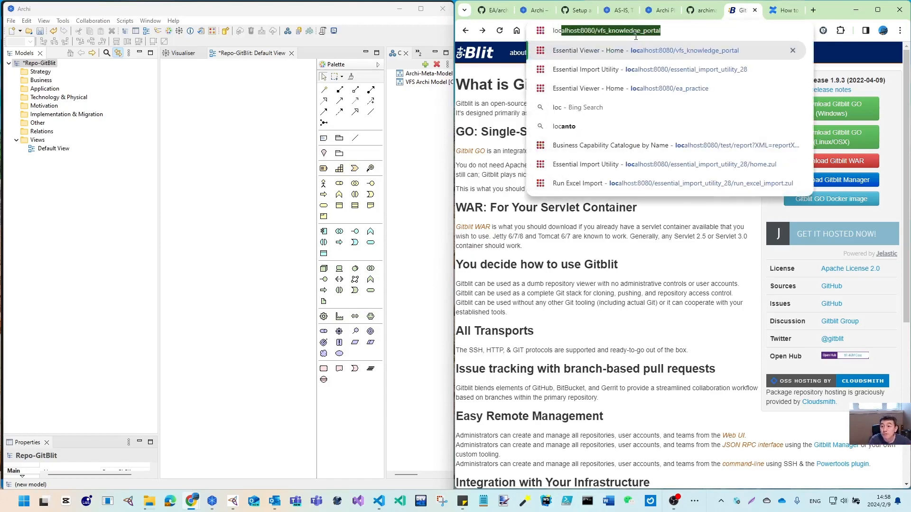
{"action": "key", "text": "End"}
{"action": "key", "text": "BackSpace"}
{"action": "key", "text": "BackSpace"}
{"action": "key", "text": "BackSpace"}
{"action": "key", "text": "BackSpace"}
{"action": "key", "text": "BackSpace"}
{"action": "key", "text": "BackSpace"}
{"action": "key", "text": "BackSpace"}
{"action": "key", "text": "BackSpace"}
{"action": "key", "text": "BackSpace"}
{"action": "key", "text": "BackSpace"}
{"action": "key", "text": "BackSpace"}
{"action": "key", "text": "BackSpace"}
{"action": "key", "text": "BackSpace"}
{"action": "key", "text": "BackSpace"}
{"action": "key", "text": "BackSpace"}
{"action": "key", "text": "BackSpace"}
{"action": "key", "text": "BackSpace"}
{"action": "key", "text": "BackSpace"}
{"action": "key", "text": "BackSpace"}
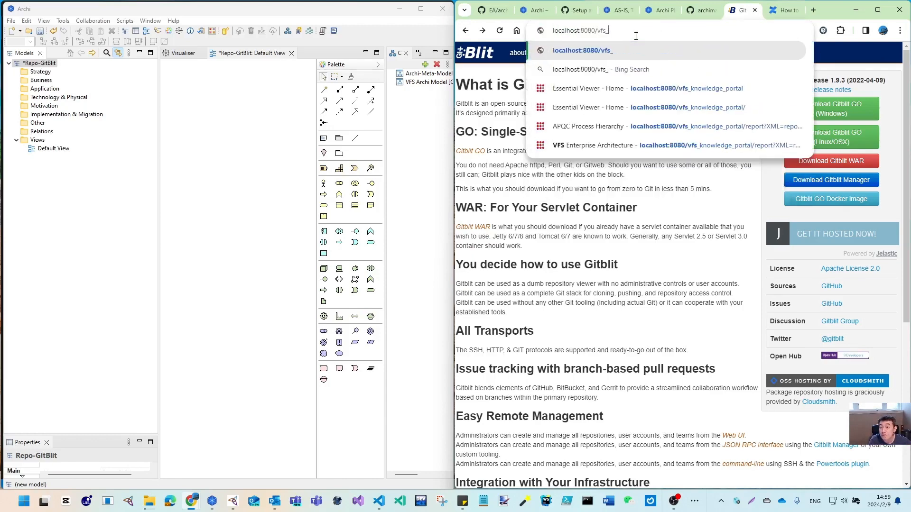
{"action": "key", "text": "BackSpace"}
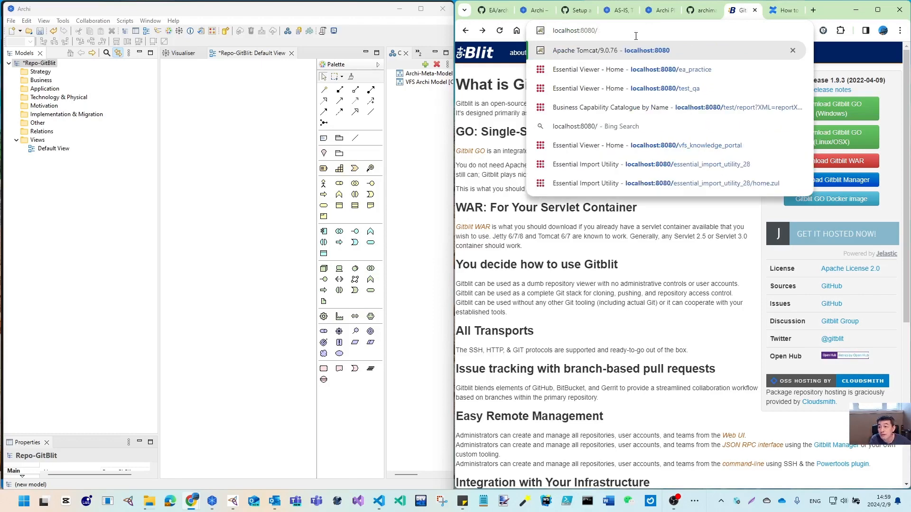
{"action": "type", "text": "git"}
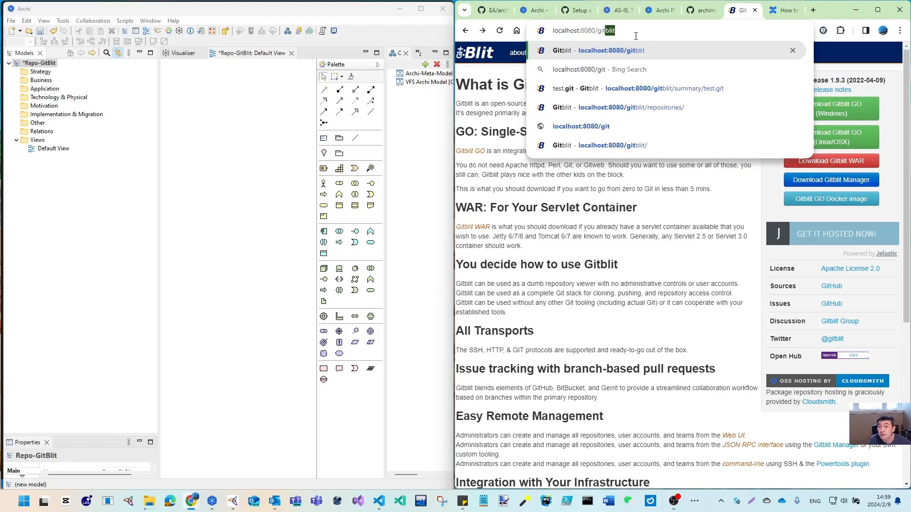
{"action": "key", "text": "Return"}
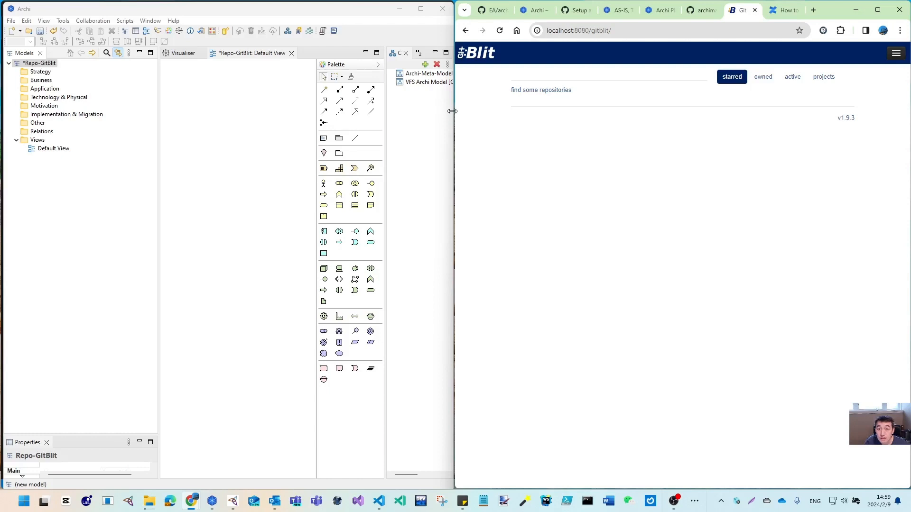
Log out of GitBlit and sign back in with the administrator credentials, then re-widen Archi
{"action": "left_click_drag", "start_coordinate": [452, 111], "coordinate": [128, 86]}
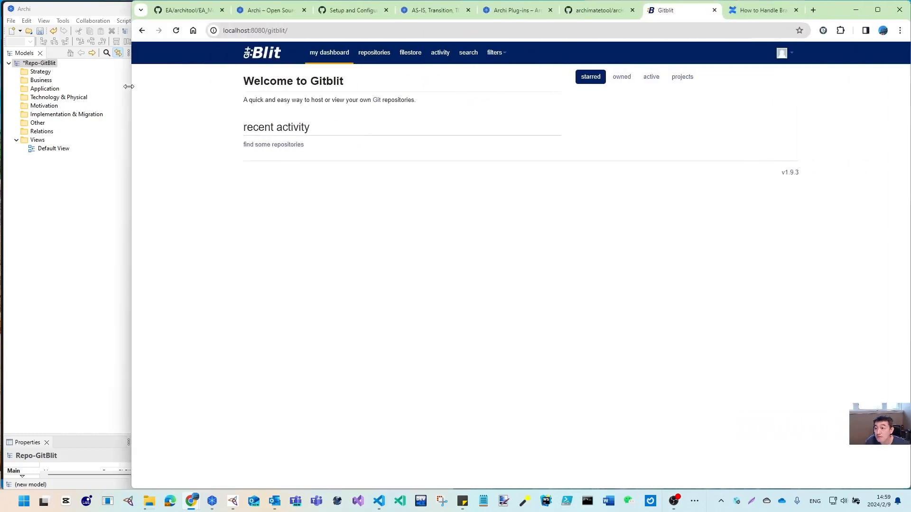
{"action": "left_click", "coordinate": [793, 54]}
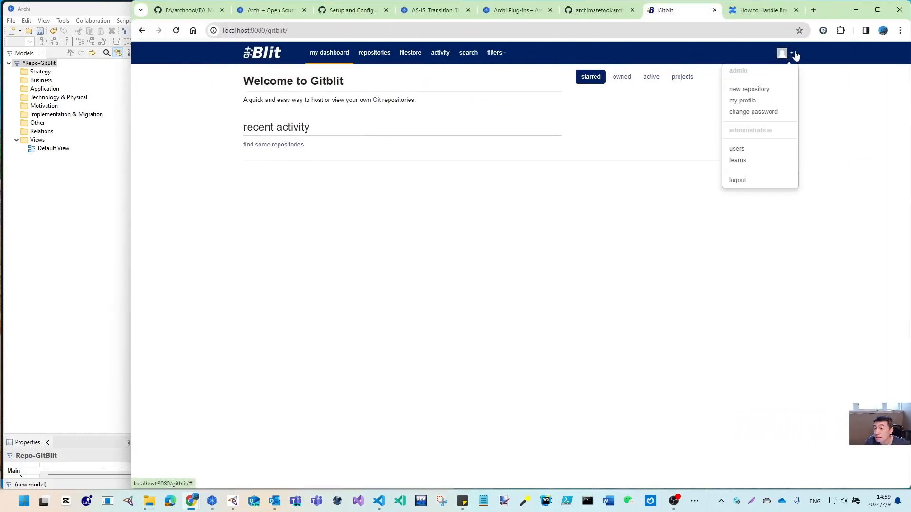
{"action": "left_click", "coordinate": [742, 183]}
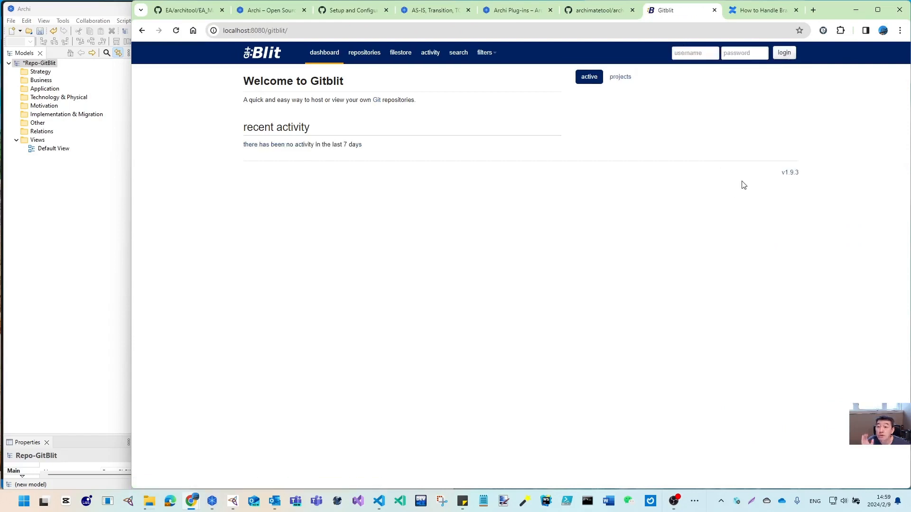
{"action": "left_click", "coordinate": [688, 57]}
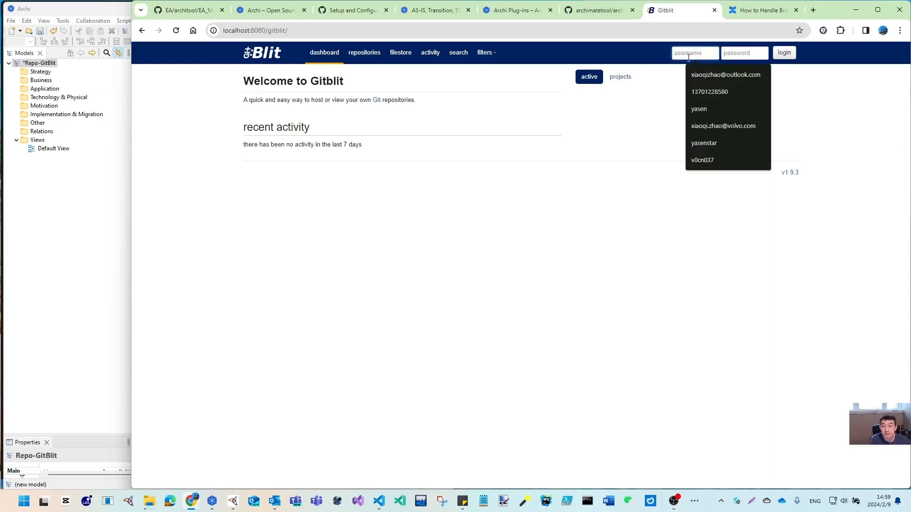
{"action": "type", "text": "admin"}
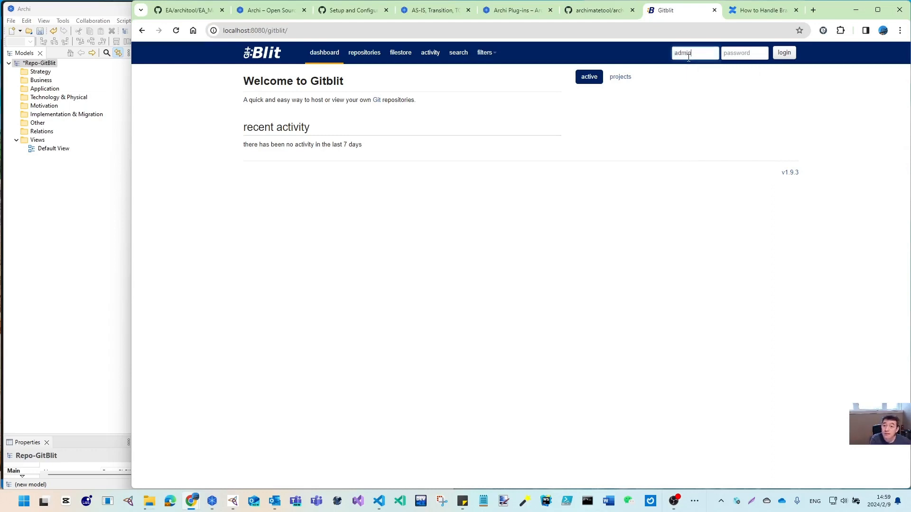
{"action": "type", "text": "ad"}
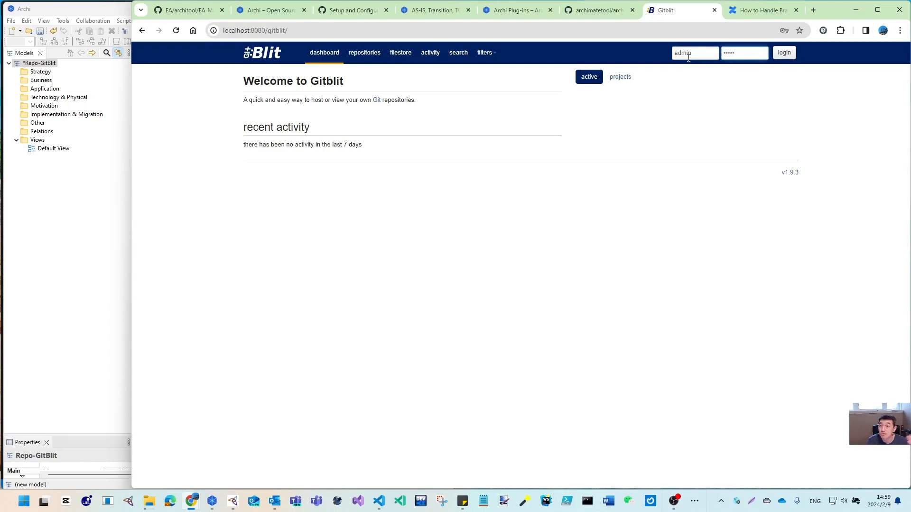
{"action": "left_click", "coordinate": [783, 54]}
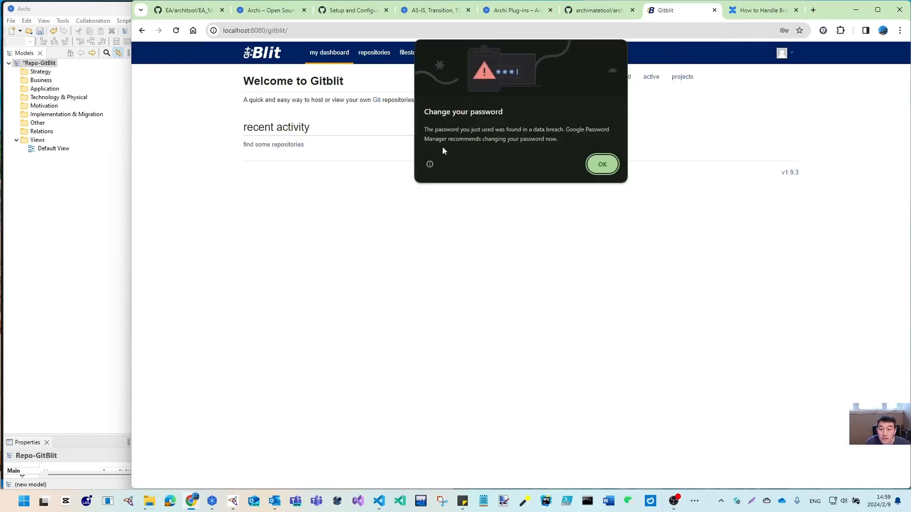
{"action": "left_click", "coordinate": [602, 165]}
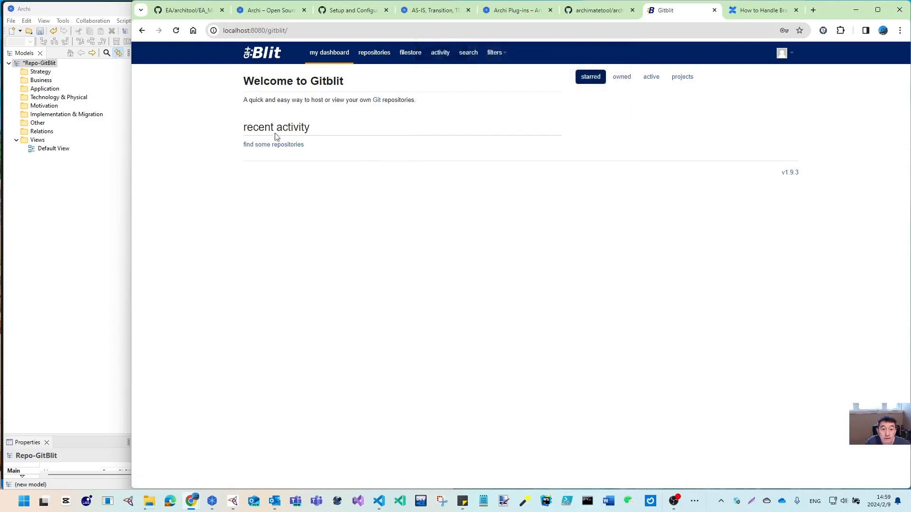
{"action": "left_click_drag", "start_coordinate": [128, 133], "coordinate": [451, 138]}
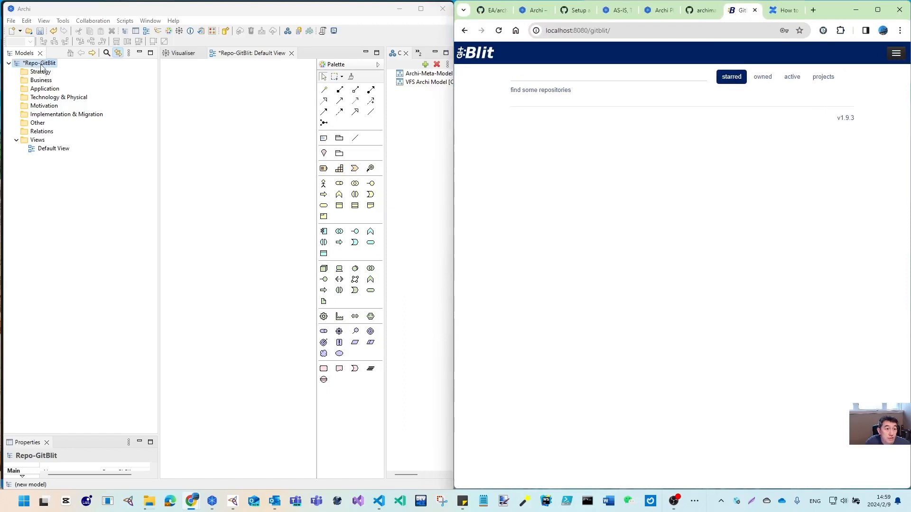
Create two new models and name them Repo-GitHub and Repo-Azure-DevOps
{"action": "left_click", "coordinate": [76, 74]}
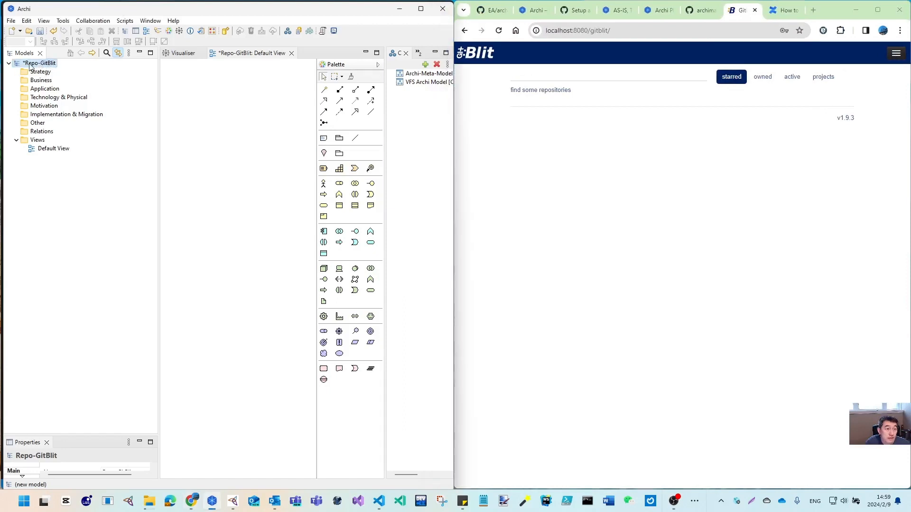
{"action": "left_click", "coordinate": [12, 32]}
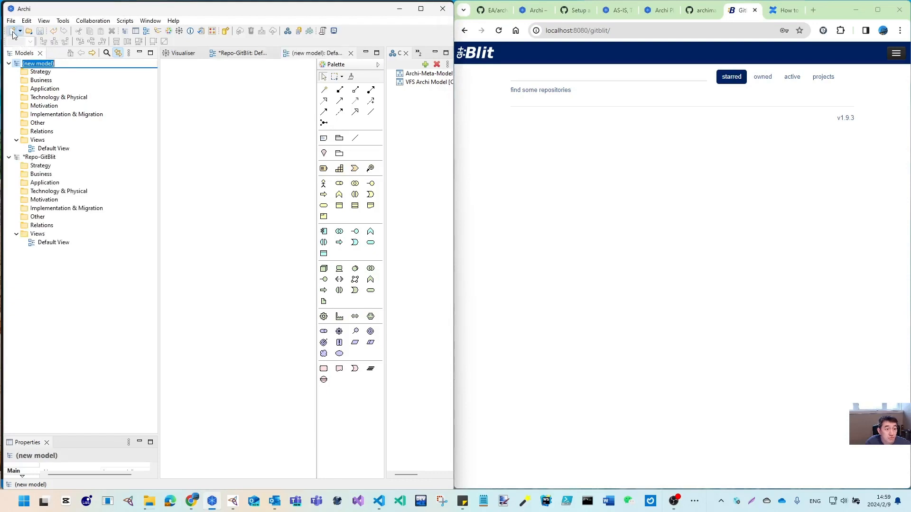
{"action": "left_click", "coordinate": [13, 32]}
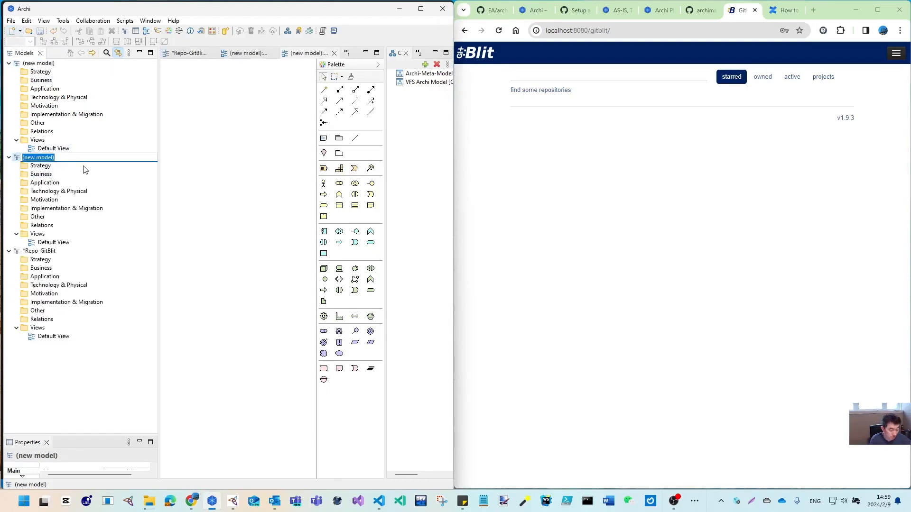
{"action": "type", "text": "Repo-GitHub"}
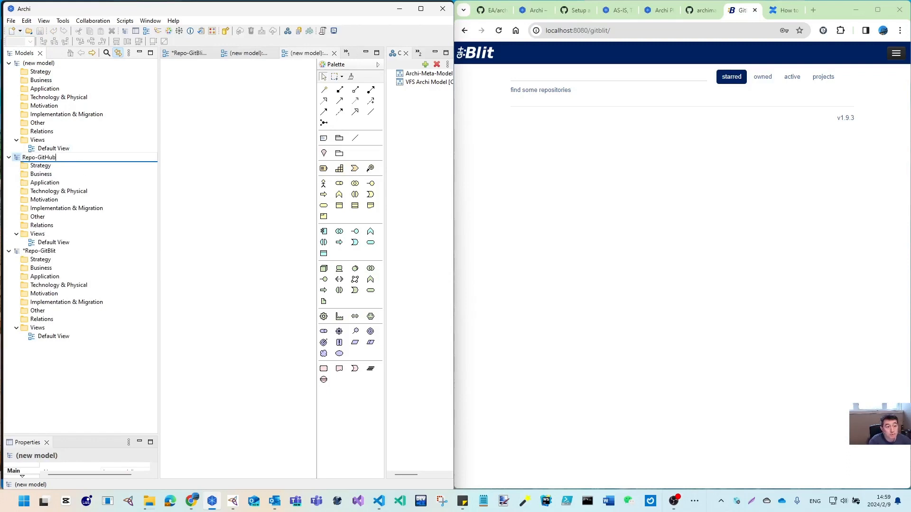
{"action": "left_click", "coordinate": [46, 63]}
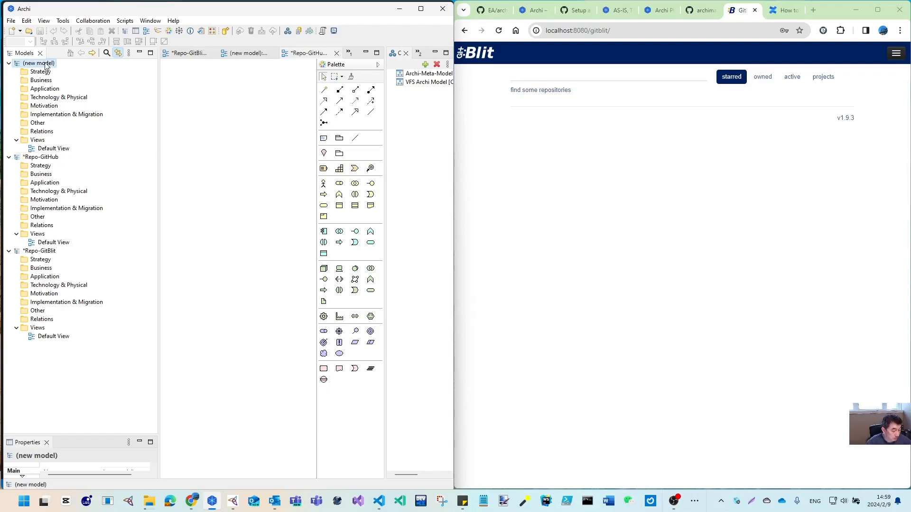
{"action": "key", "text": "F2"}
{"action": "type", "text": "Repo-Azure-DevOps"}
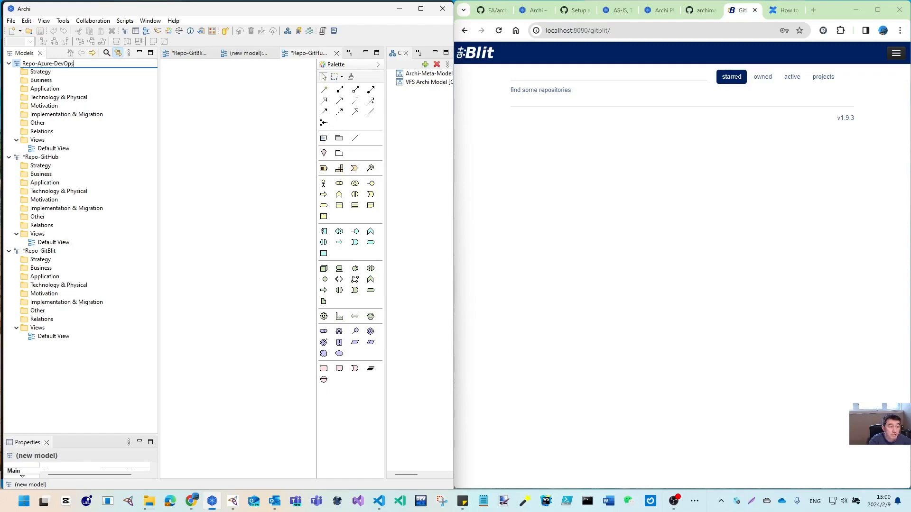
{"action": "key", "text": "Return"}
Save the Repo-GitBlit model as Repo-GitBlit.archimate in C:\Temp
{"action": "left_click", "coordinate": [42, 158]}
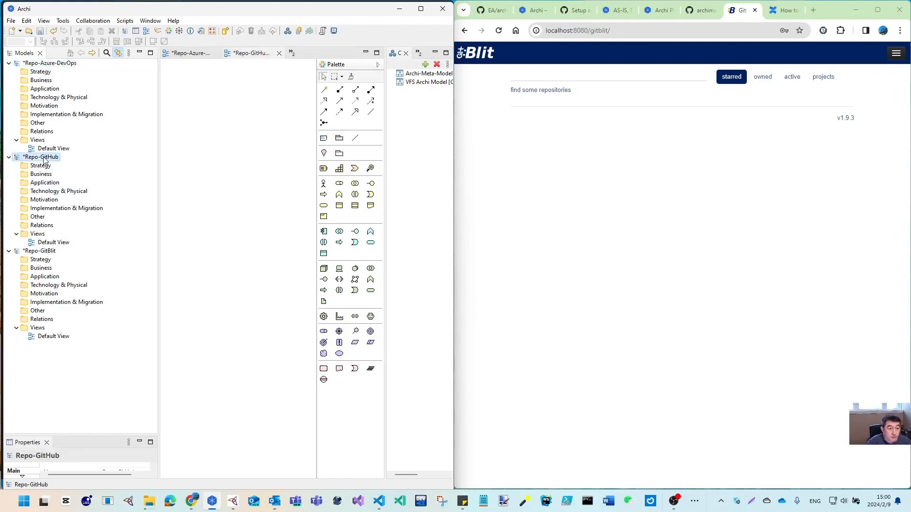
{"action": "left_click", "coordinate": [40, 252]}
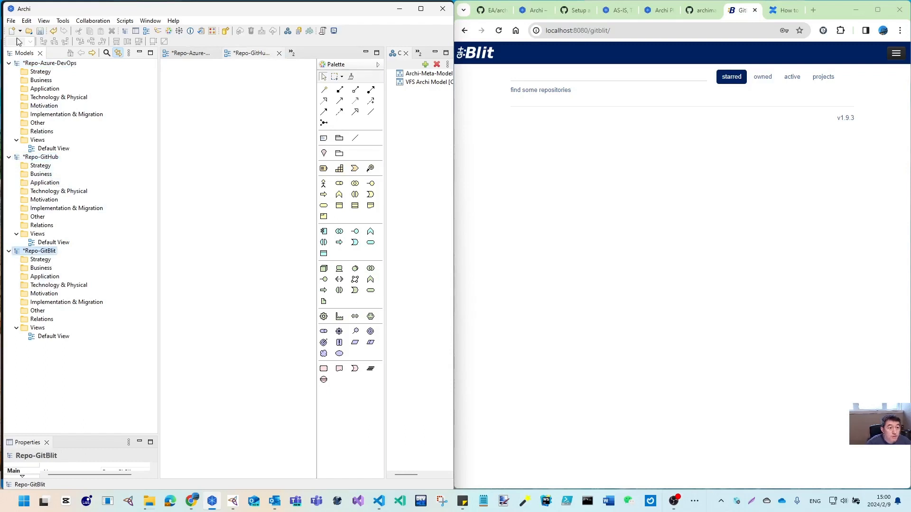
{"action": "left_click", "coordinate": [11, 20]}
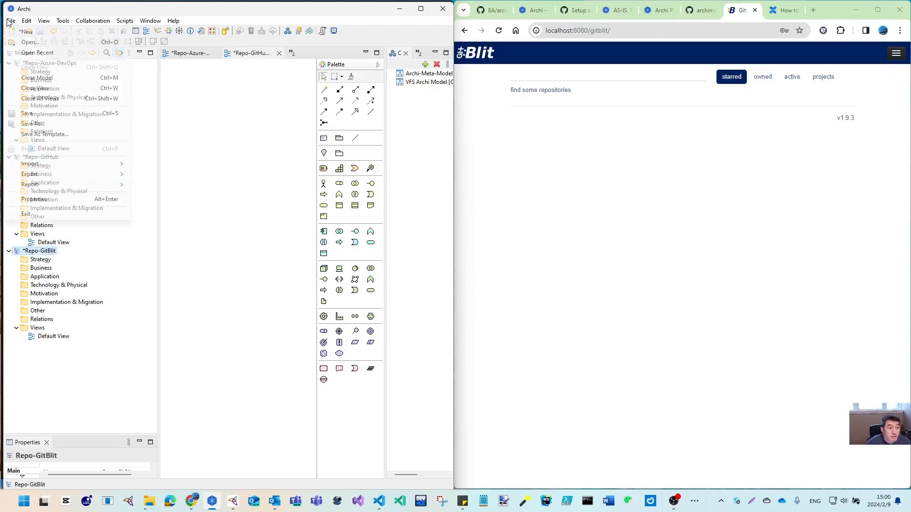
{"action": "left_click", "coordinate": [44, 124]}
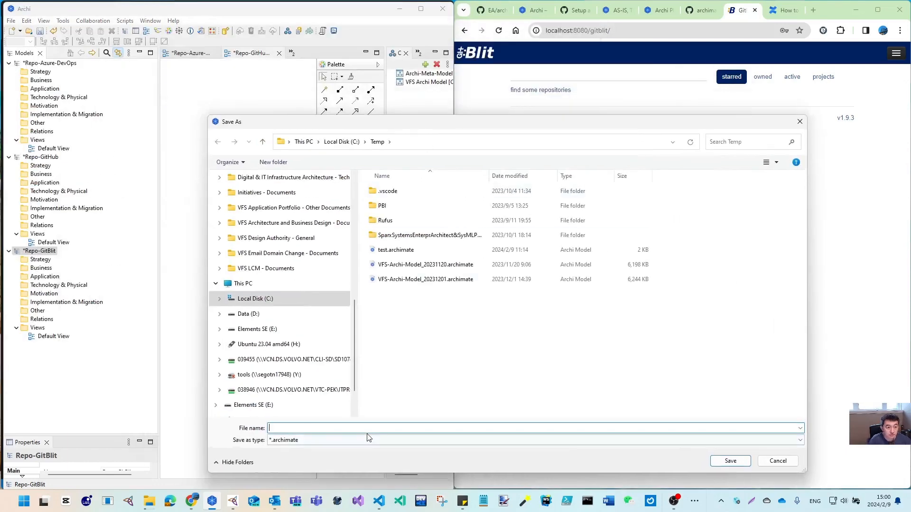
{"action": "type", "text": "Repo-GitBlit"}
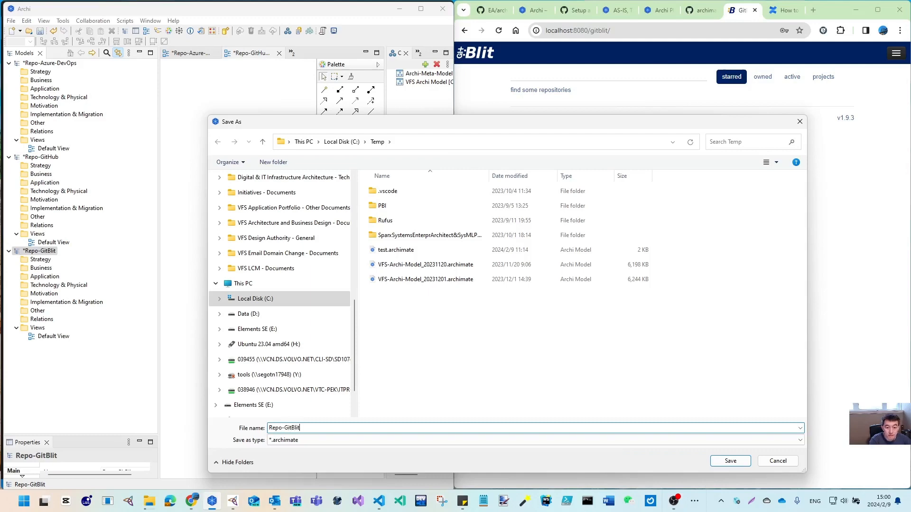
{"action": "key", "text": "Return"}
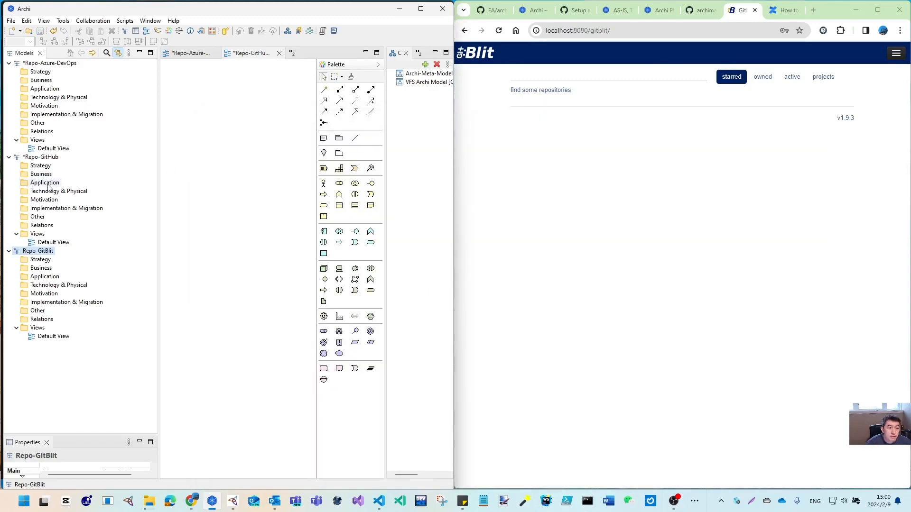
Save the Repo-GitHub model as an .archimate file in C:\Temp
{"action": "left_click", "coordinate": [41, 157]}
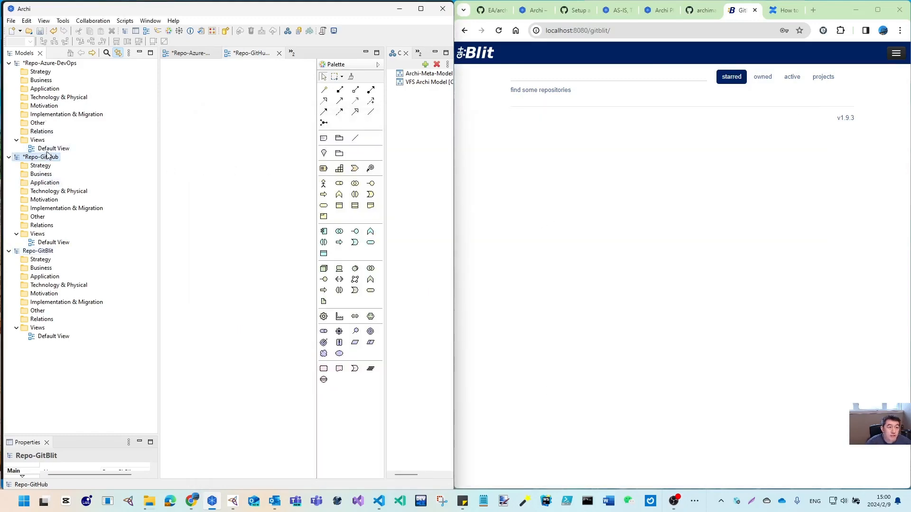
{"action": "left_click", "coordinate": [12, 21]}
{"action": "left_click", "coordinate": [46, 122]}
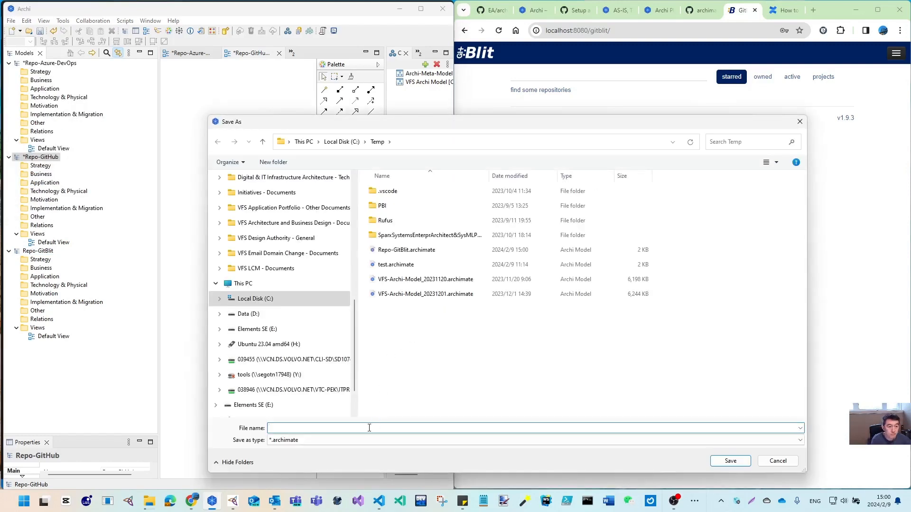
{"action": "type", "text": "Repo-Git"}
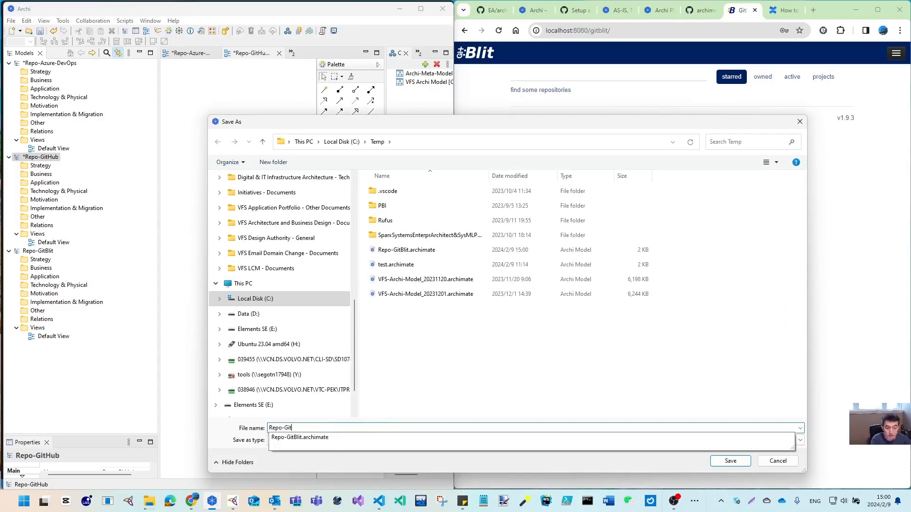
{"action": "type", "text": "Blit"}
{"action": "key", "text": "Return"}
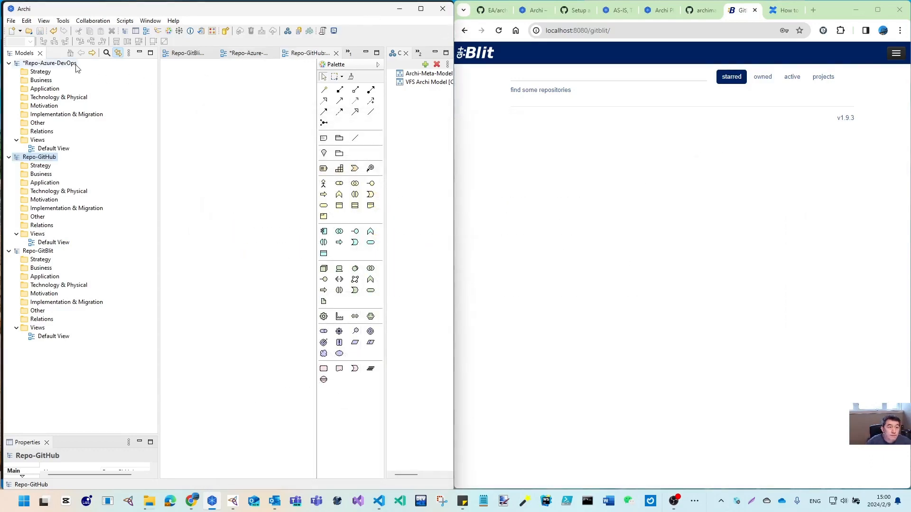
Save the Repo-Azure-DevOps model as Repo-Azure-DevOps.archimate in C:\Temp
{"action": "left_click", "coordinate": [71, 63]}
{"action": "left_click", "coordinate": [14, 22]}
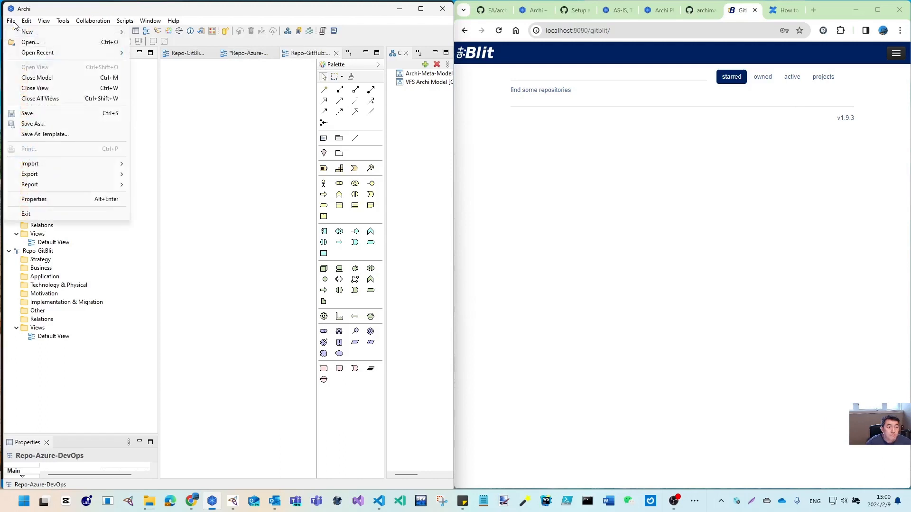
{"action": "left_click", "coordinate": [47, 124]}
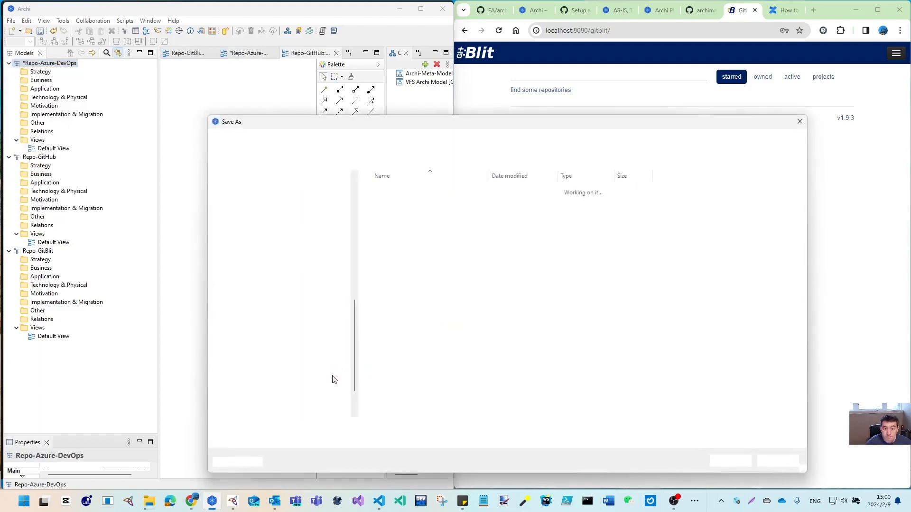
{"action": "type", "text": "Re"}
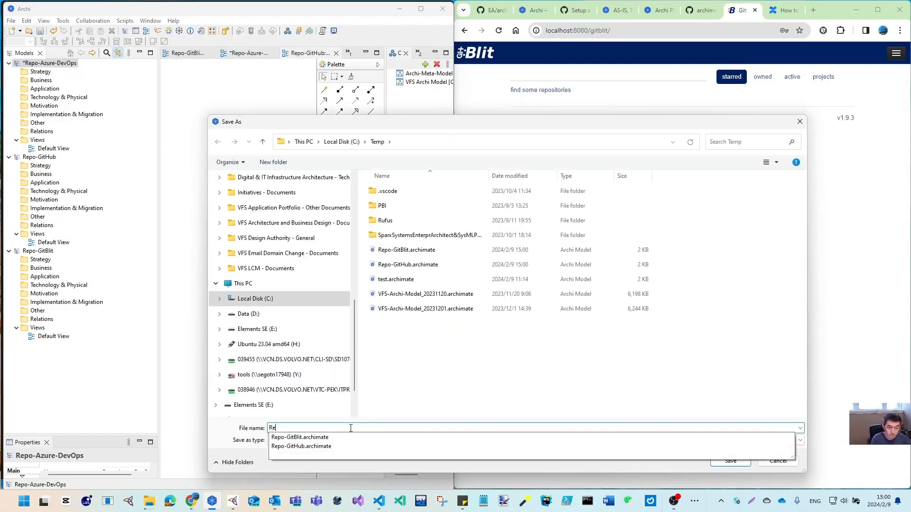
{"action": "type", "text": "po-Azure-DevOps"}
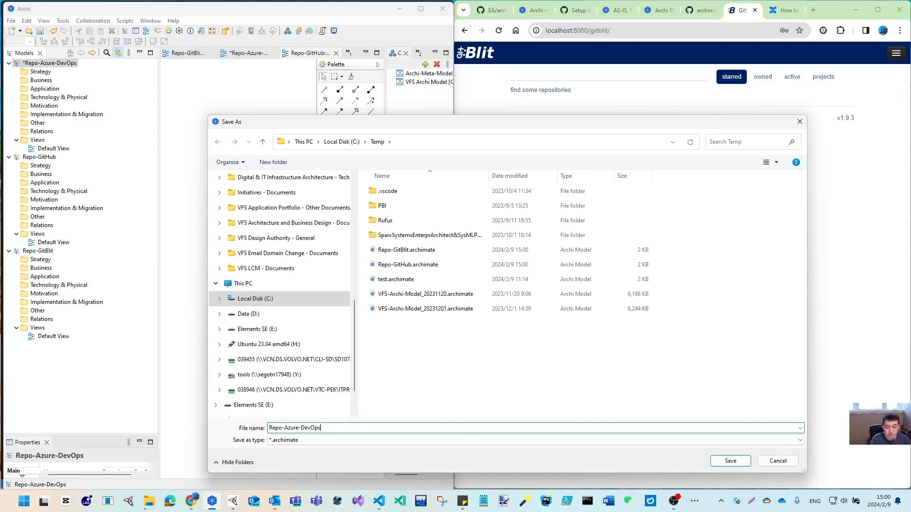
{"action": "key", "text": "Return"}
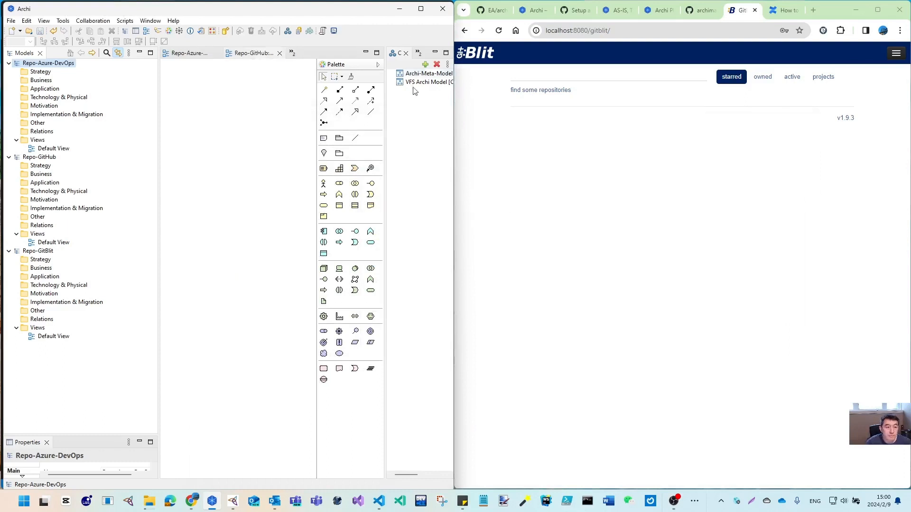
Stretch Archi to full height and widen the collaboration panel to show full model names
{"action": "left_click_drag", "start_coordinate": [372, 3], "coordinate": [372, 0]}
{"action": "left_click", "coordinate": [38, 250]}
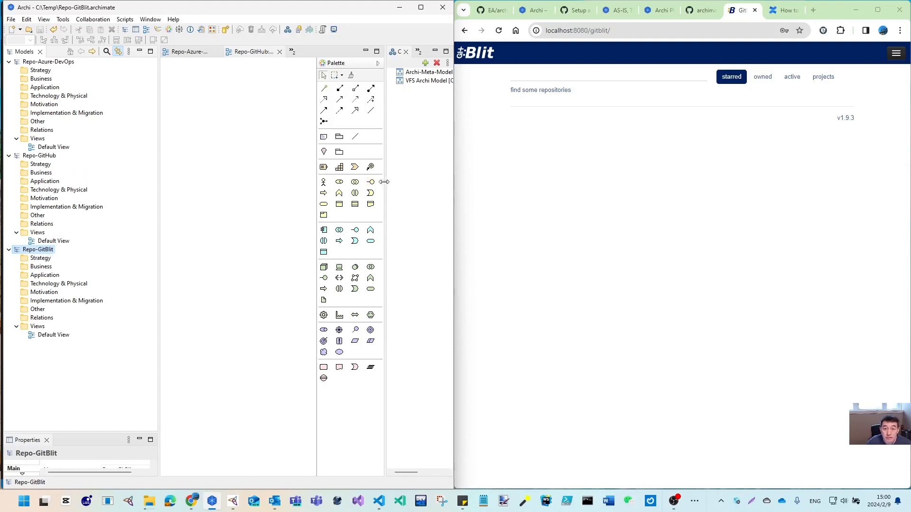
{"action": "left_click_drag", "start_coordinate": [385, 181], "coordinate": [319, 183]}
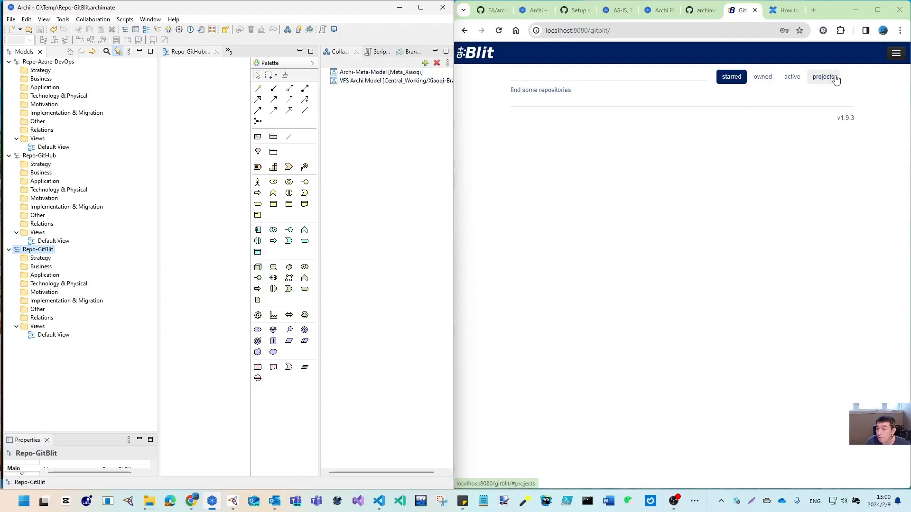
Maximize the browser and create the empty GitBlit repository Repo-Archi-GitBlit
{"action": "left_click", "coordinate": [896, 54]}
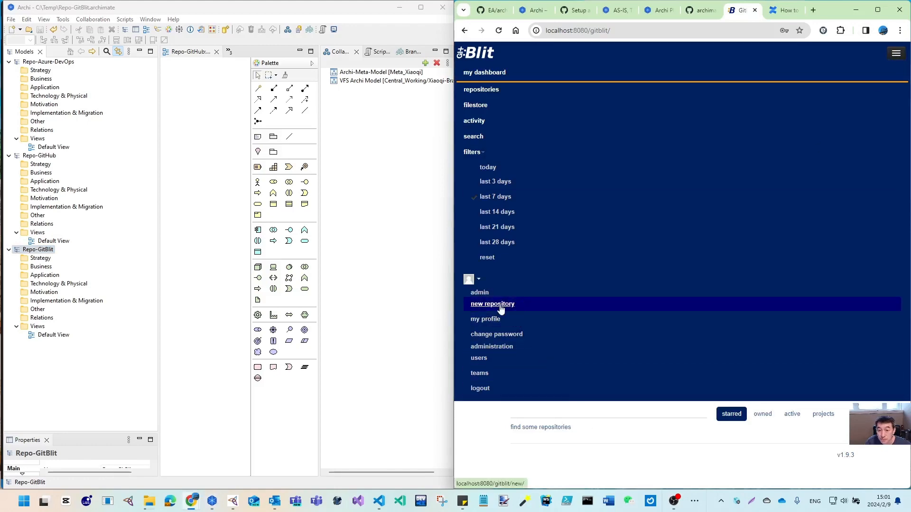
{"action": "left_click", "coordinate": [878, 10]}
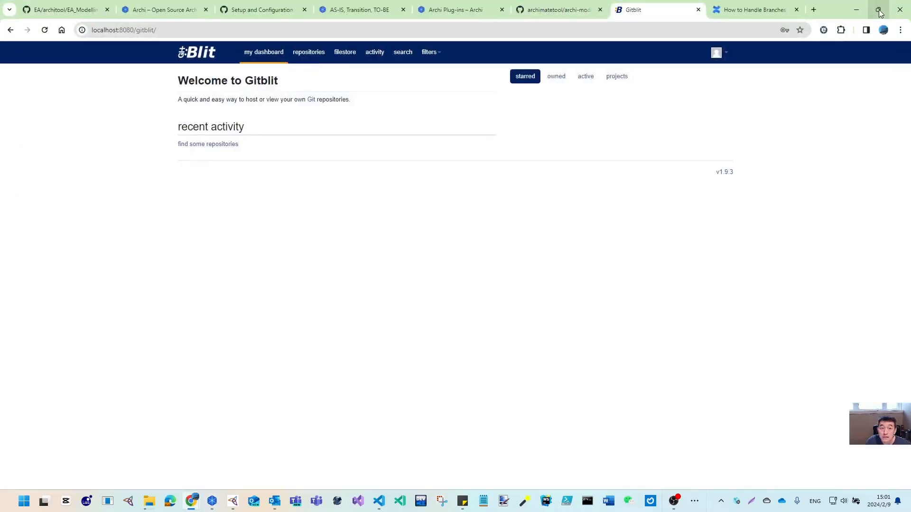
{"action": "left_click", "coordinate": [308, 52]}
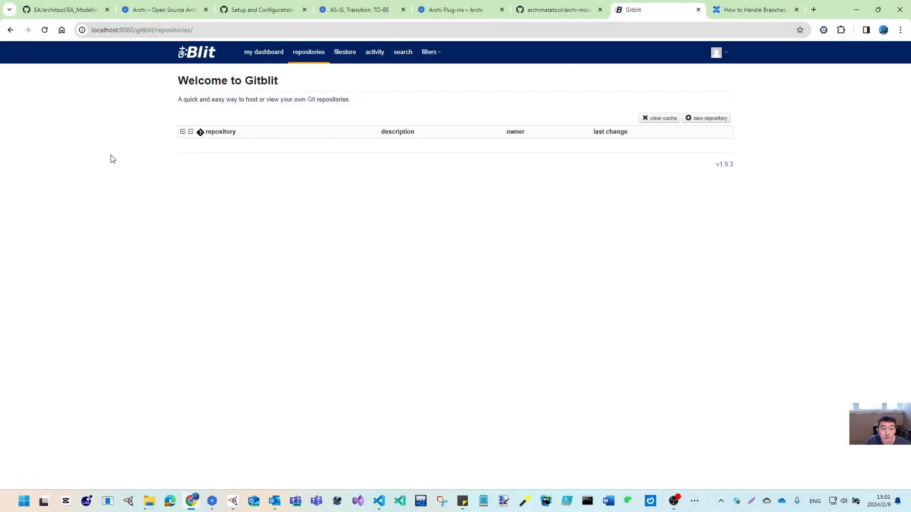
{"action": "left_click", "coordinate": [710, 120]}
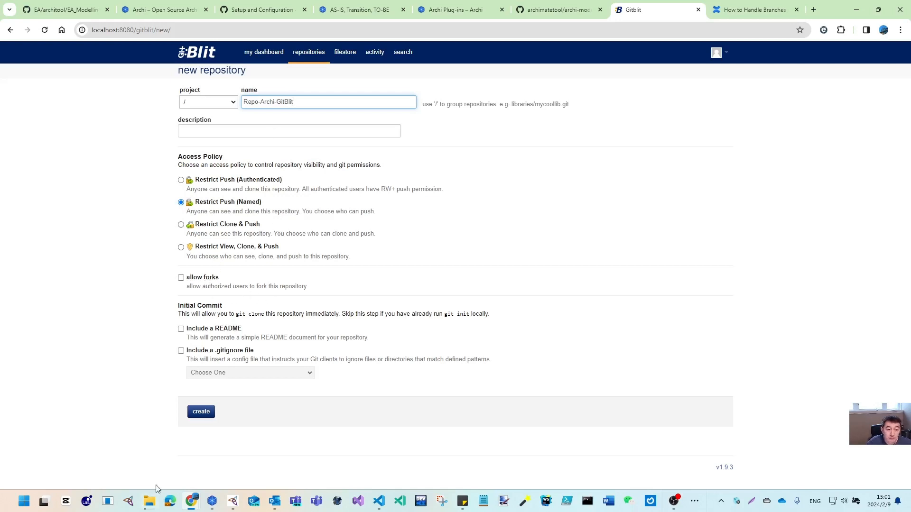
{"action": "left_click", "coordinate": [204, 415]}
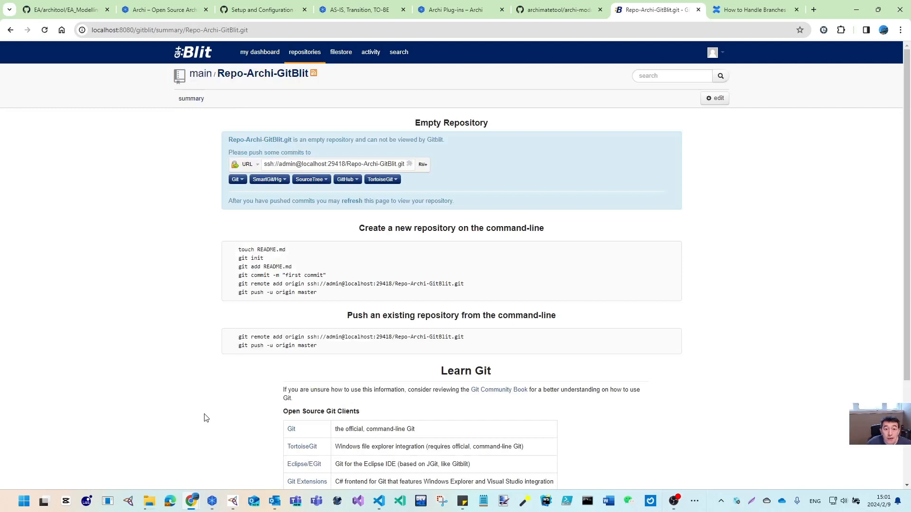
Copy Repo-Archi-GitBlit's HTTP clone URL and restore the browser beside Archi
{"action": "left_click", "coordinate": [257, 165]}
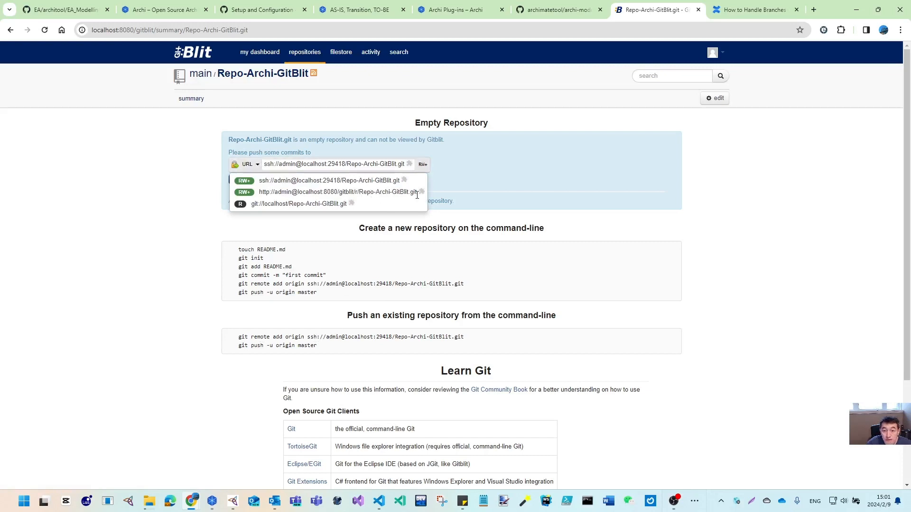
{"action": "left_click_drag", "start_coordinate": [418, 193], "coordinate": [259, 194]}
{"action": "left_click", "coordinate": [251, 305]}
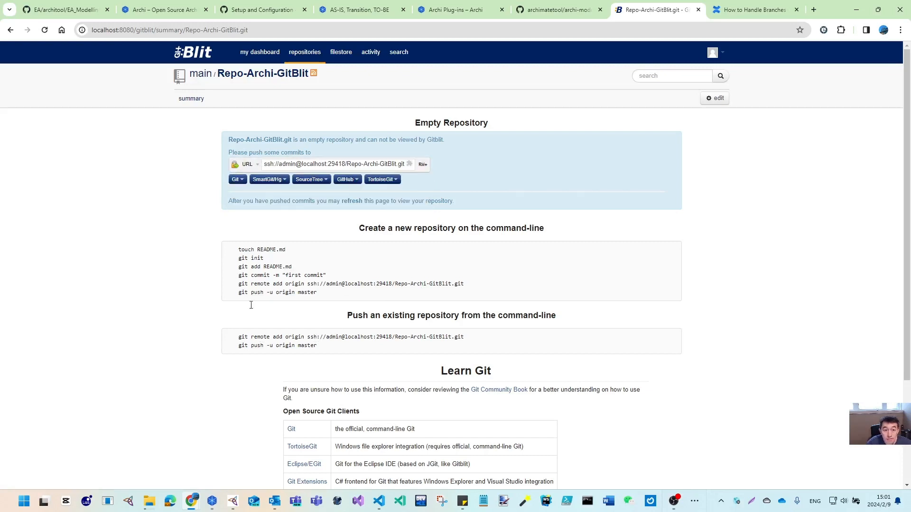
{"action": "left_click", "coordinate": [253, 165]}
{"action": "right_click", "coordinate": [280, 193]}
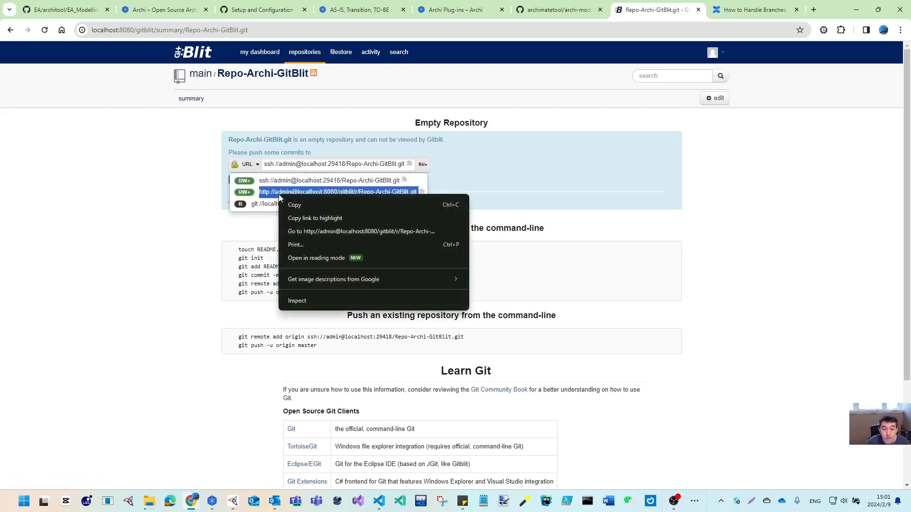
{"action": "left_click", "coordinate": [295, 206]}
{"action": "left_click", "coordinate": [878, 10]}
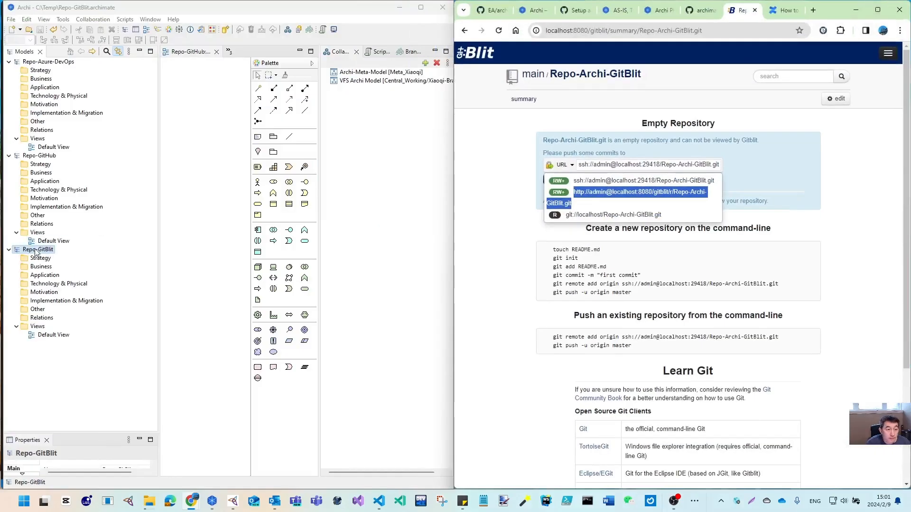
Collapse the Repo-GitHub and Repo-Azure-DevOps models in Archi's model tree
{"action": "left_click", "coordinate": [38, 249]}
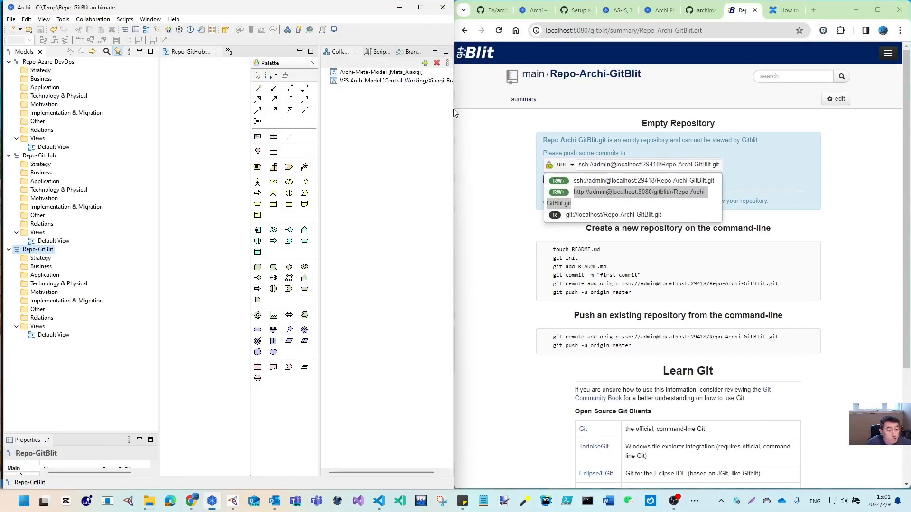
{"action": "left_click", "coordinate": [8, 155]}
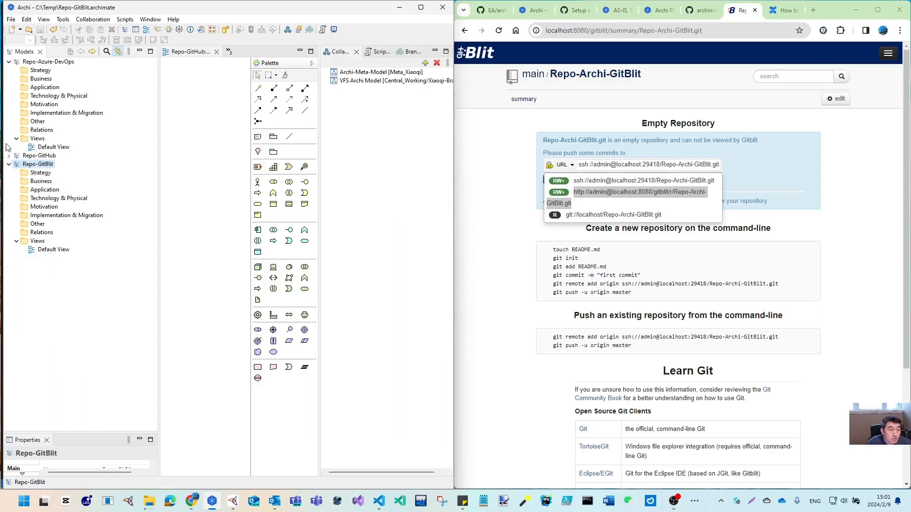
{"action": "left_click", "coordinate": [8, 62]}
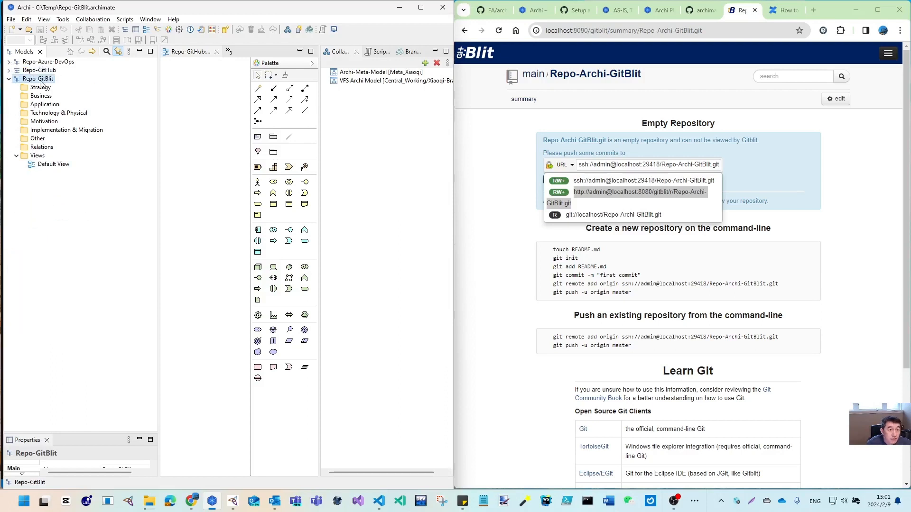
With Repo-GitBlit selected, browse the Collaboration commands and panel options for publishing
{"action": "left_click", "coordinate": [94, 20]}
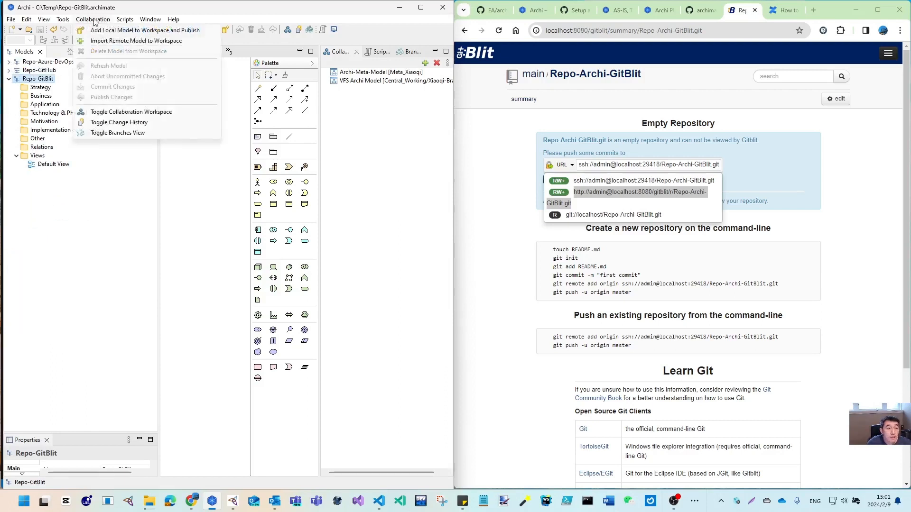
{"action": "left_click", "coordinate": [338, 58]}
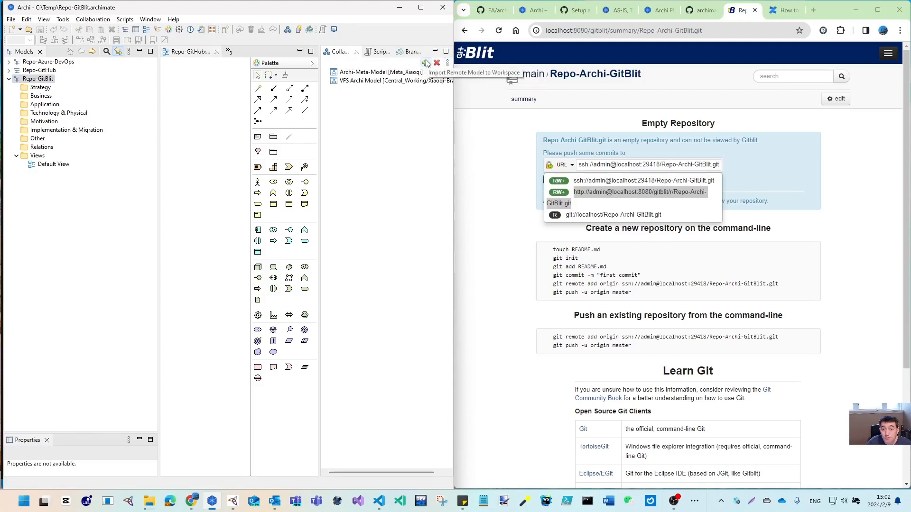
{"action": "left_click", "coordinate": [90, 19]}
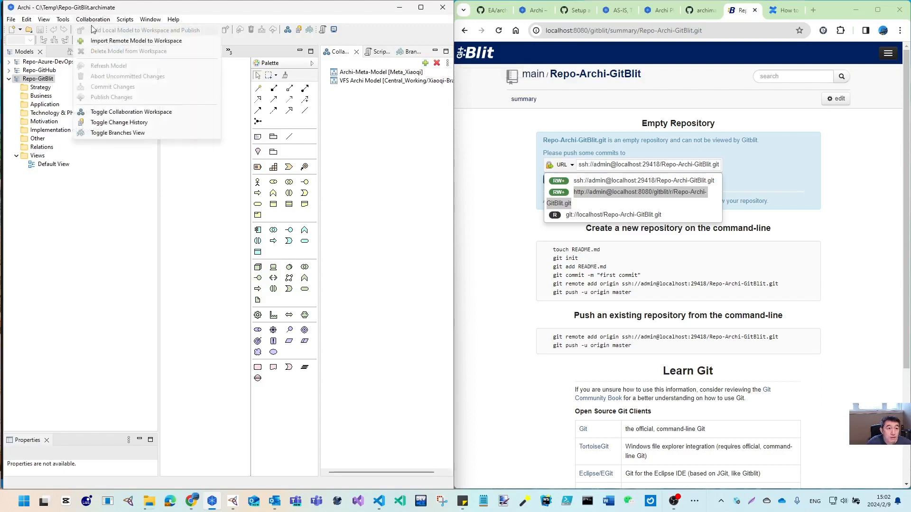
{"action": "left_click", "coordinate": [37, 79]}
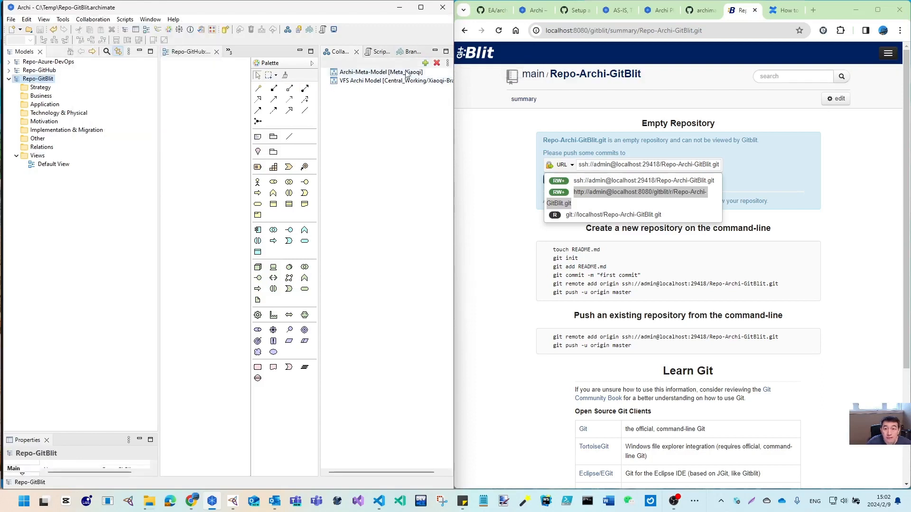
{"action": "left_click", "coordinate": [447, 64]}
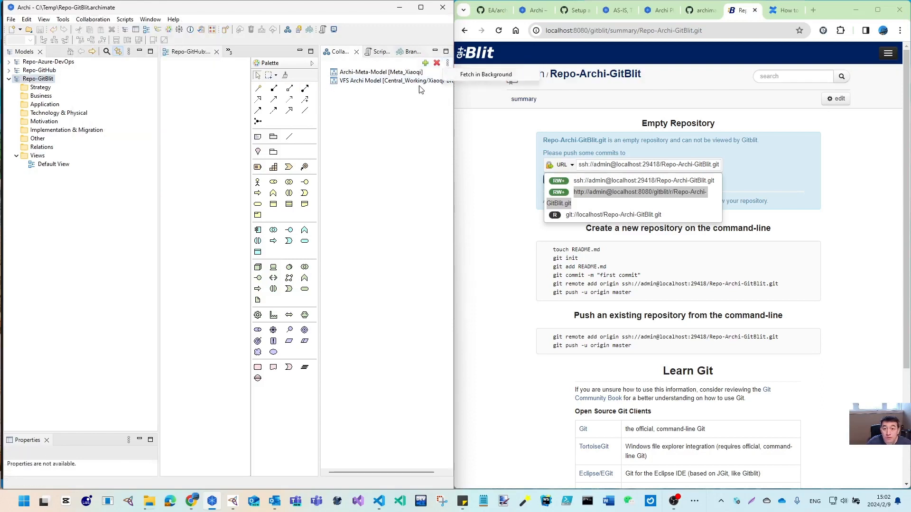
{"action": "left_click", "coordinate": [36, 80]}
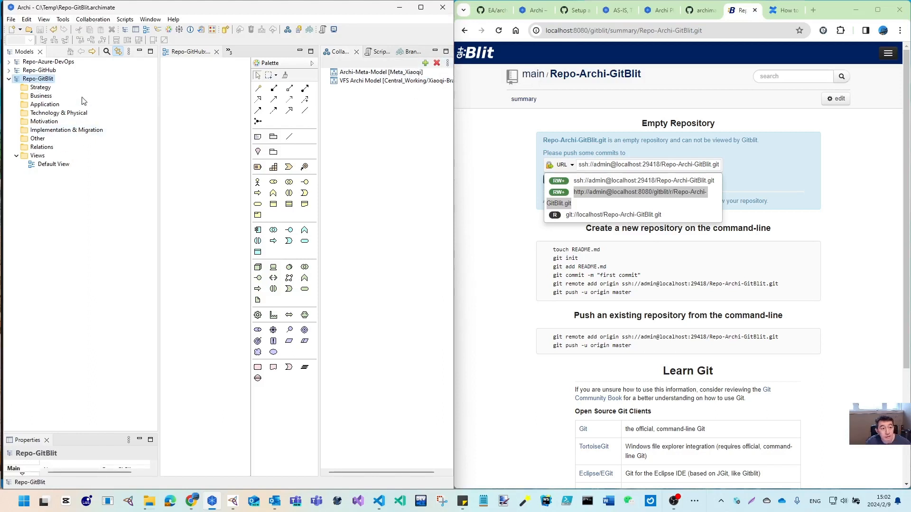
{"action": "left_click", "coordinate": [99, 20]}
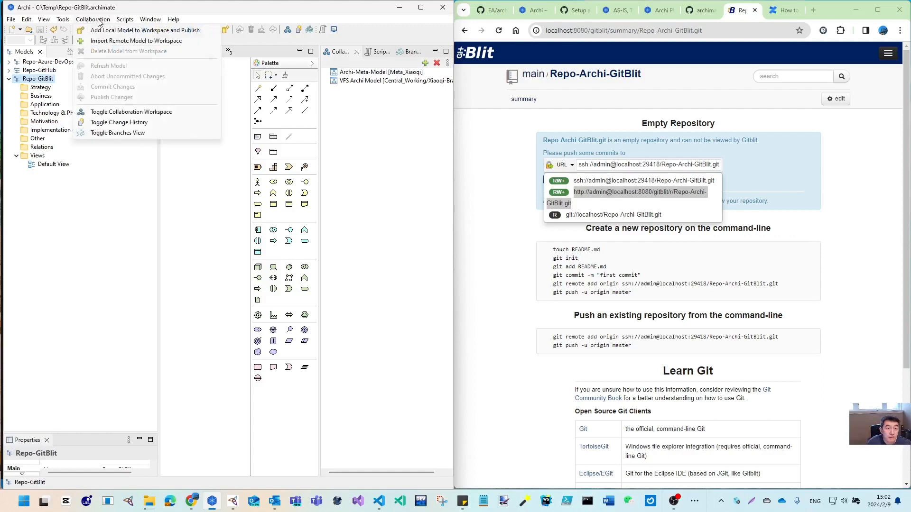
Paste the GitBlit HTTP clone URL into the publish dialog and strip the embedded user name
{"action": "left_click", "coordinate": [97, 31]}
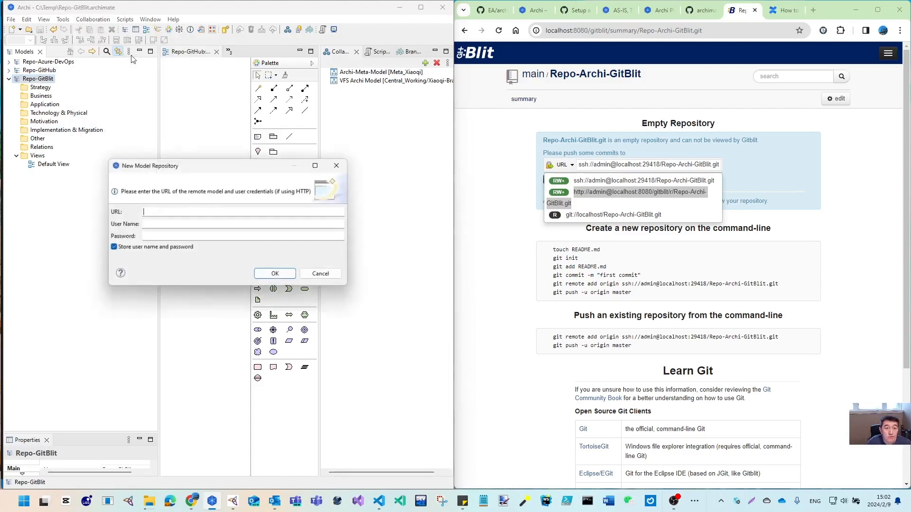
{"action": "type", "text": "http://admin@localhost:8080/gitblit/r/Repo-Archi-GitBlit.git"}
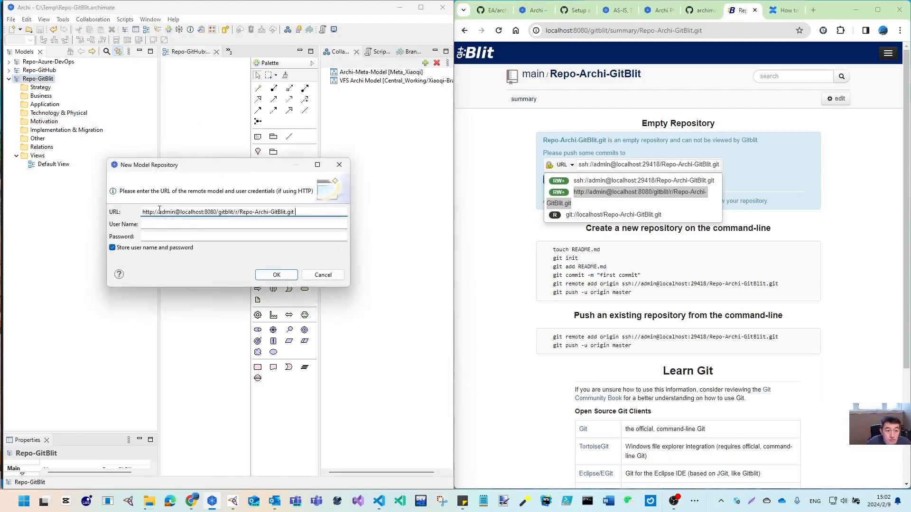
{"action": "left_click_drag", "start_coordinate": [160, 211], "coordinate": [179, 210]}
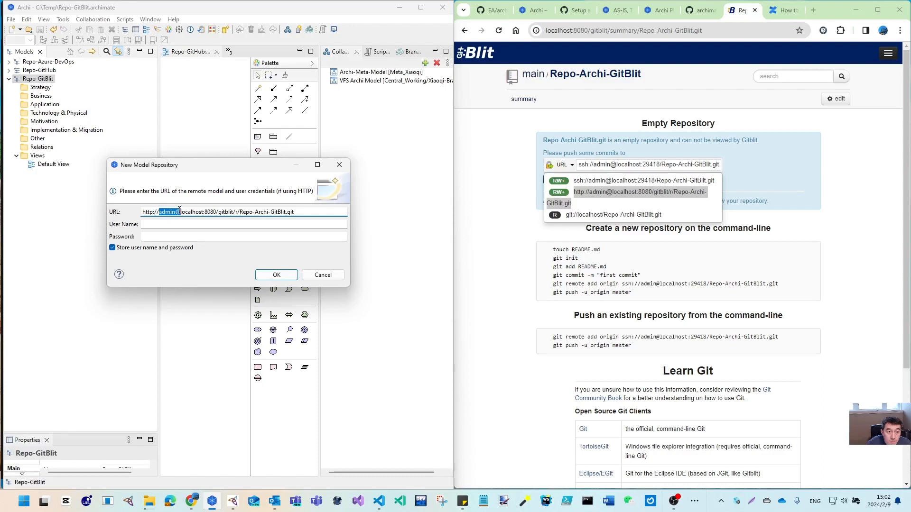
{"action": "key", "text": "BackSpace"}
Enter the GitBlit user name and password, publish Repo-GitBlit, and show its branches
{"action": "left_click", "coordinate": [185, 224]}
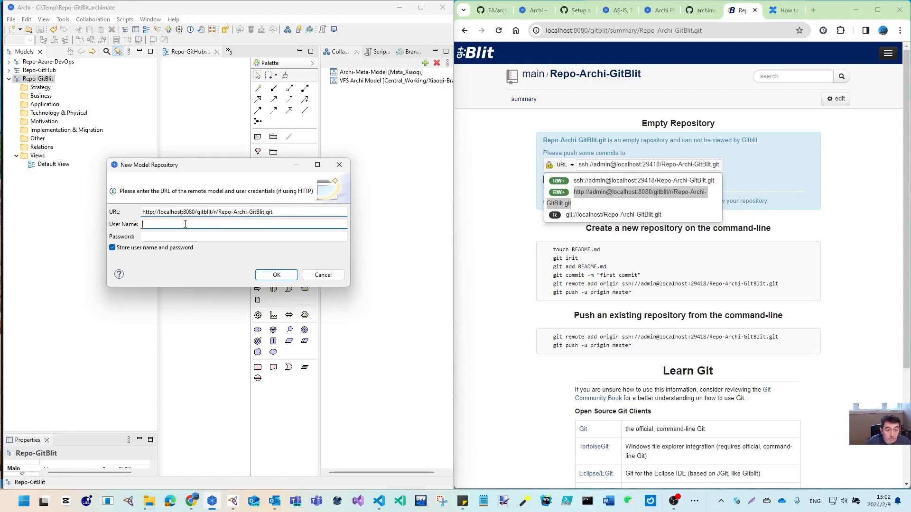
{"action": "type", "text": "admin"}
{"action": "key", "text": "Tab"}
{"action": "type", "text": "adm"}
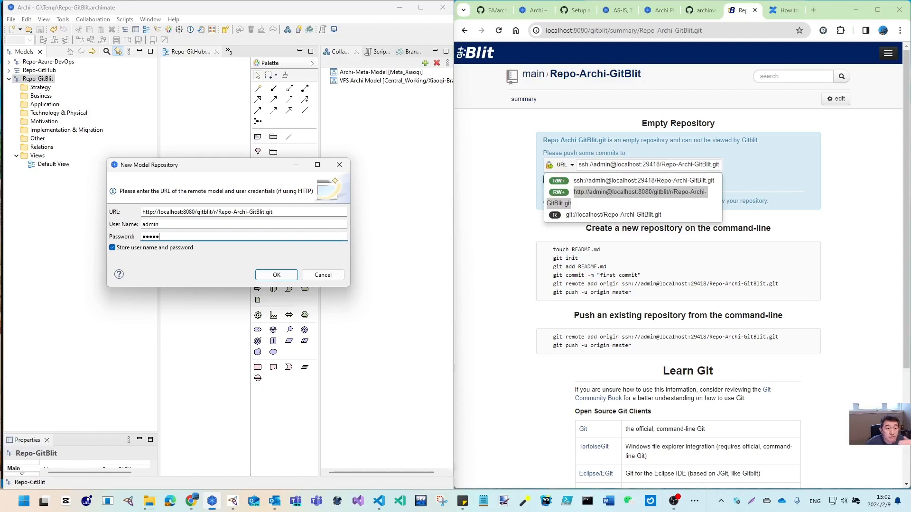
{"action": "left_click", "coordinate": [277, 275]}
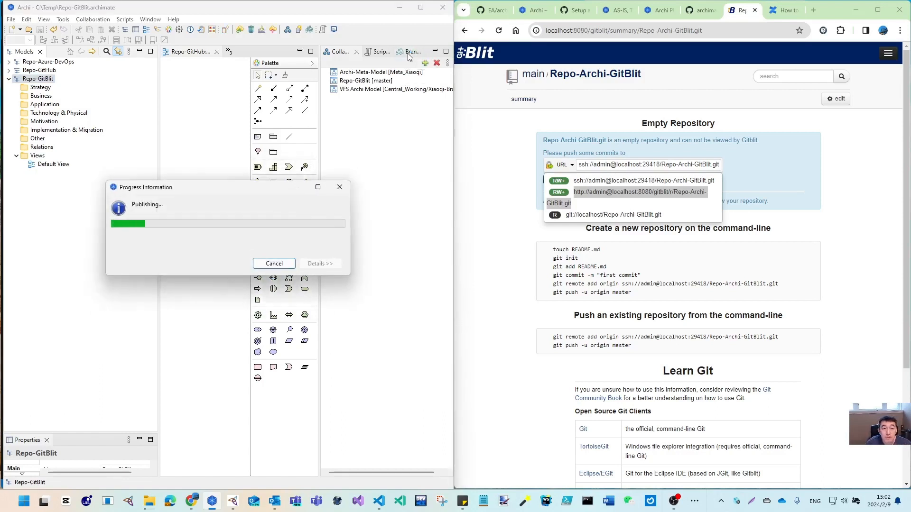
{"action": "left_click", "coordinate": [408, 53]}
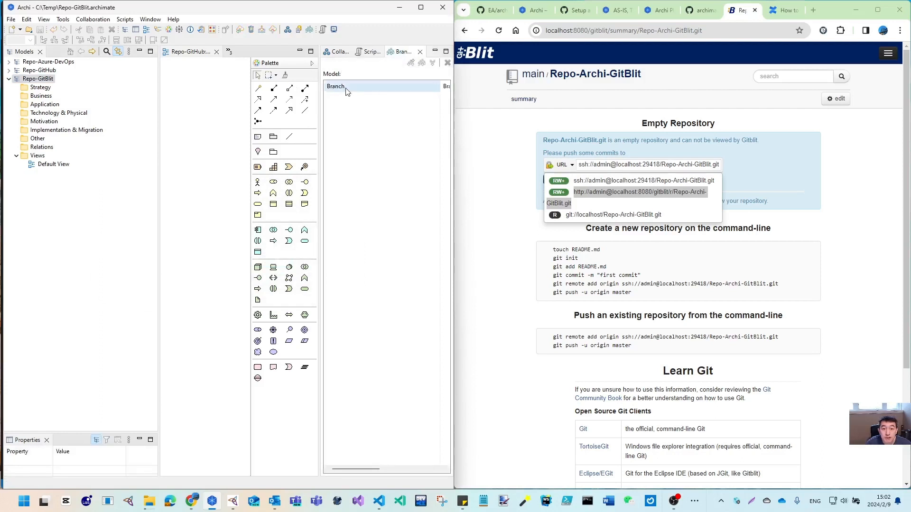
List Repo-GitBlit's branches and reload GitBlit to see First Commit on master
{"action": "left_click", "coordinate": [43, 79]}
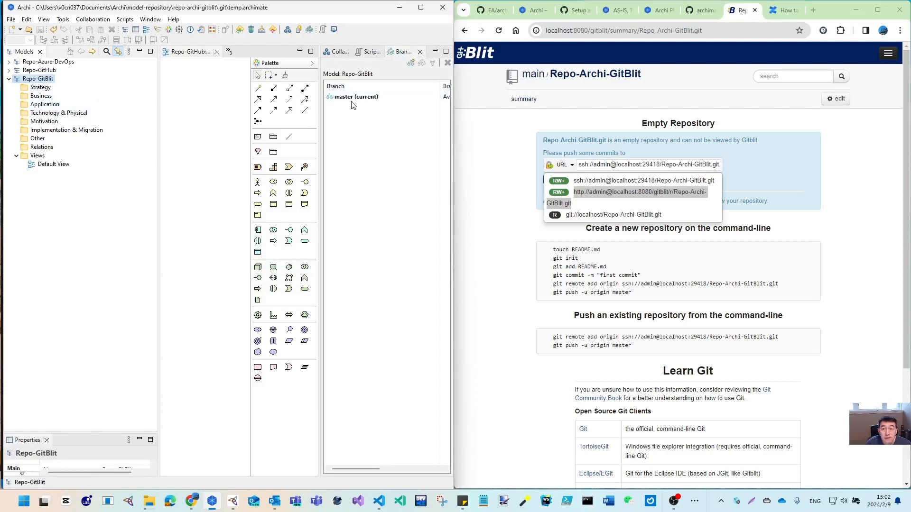
{"action": "left_click", "coordinate": [571, 77]}
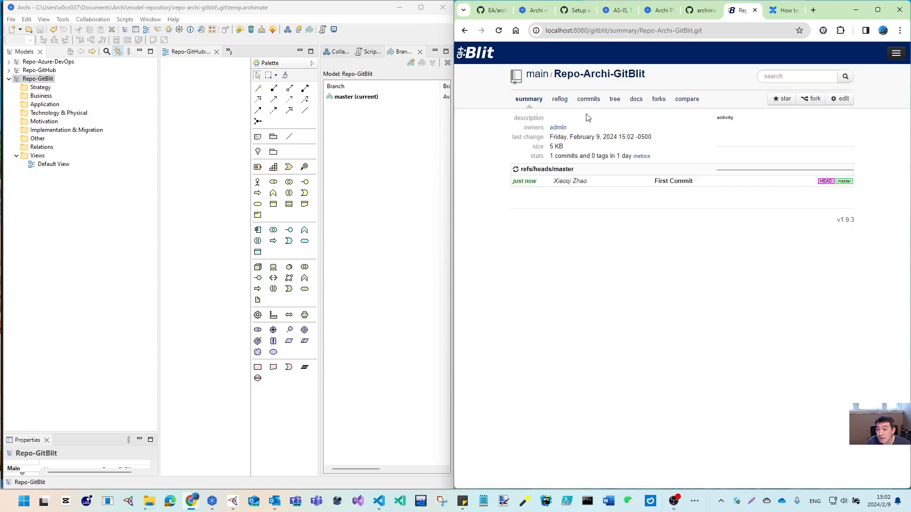
{"action": "left_click", "coordinate": [617, 101]}
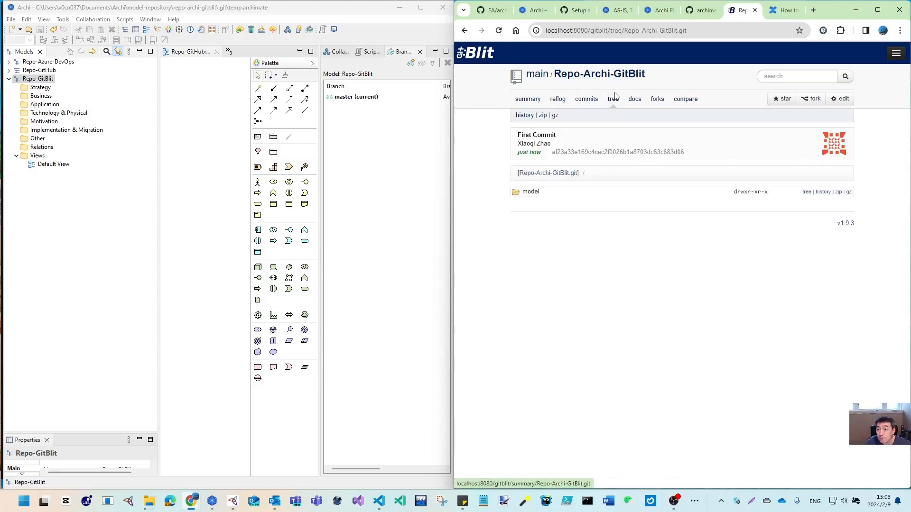
{"action": "left_click", "coordinate": [529, 192]}
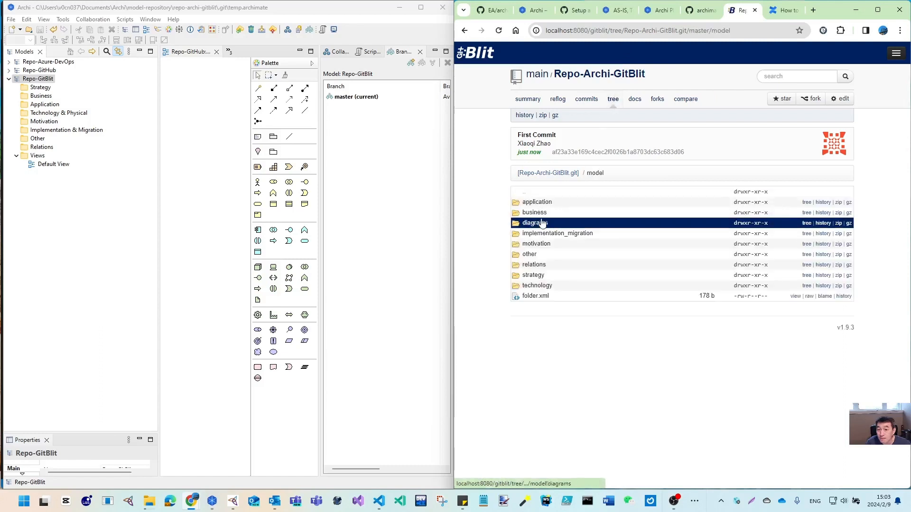
{"action": "left_click", "coordinate": [587, 101]}
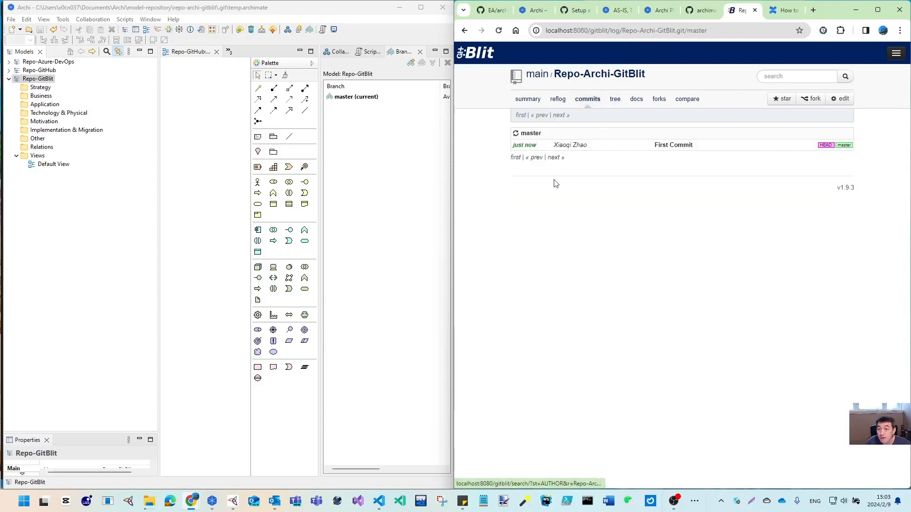
{"action": "left_click", "coordinate": [535, 100]}
{"action": "left_click", "coordinate": [558, 100]}
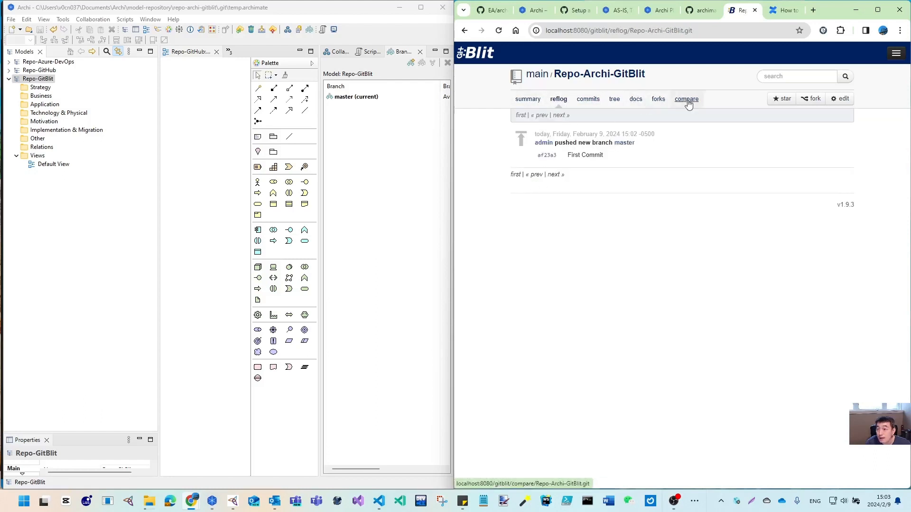
{"action": "left_click", "coordinate": [634, 100]}
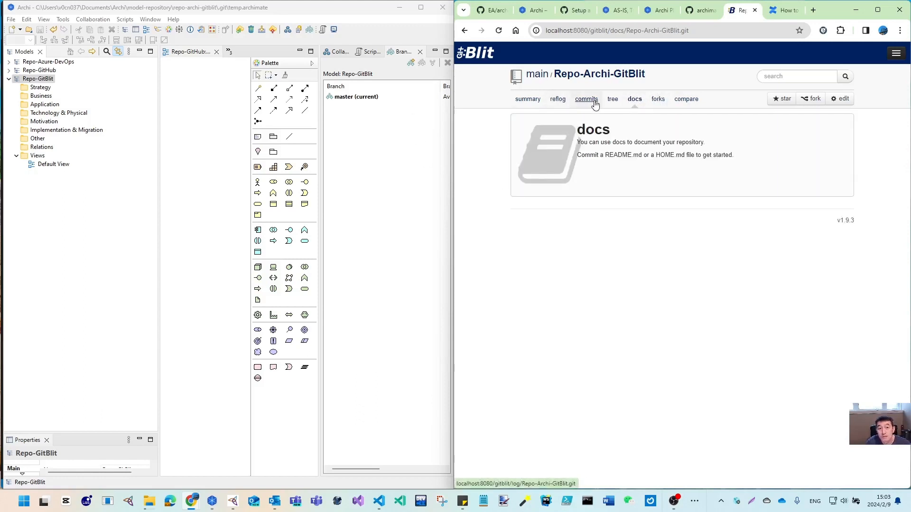
{"action": "left_click", "coordinate": [527, 100]}
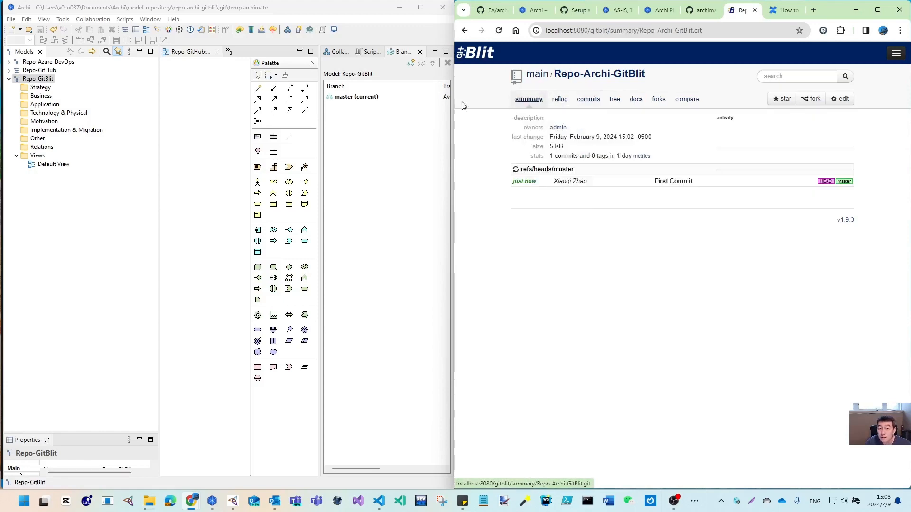
Create a new branch xiaoqi_branch from master and check it out
{"action": "left_click", "coordinate": [351, 97]}
{"action": "right_click", "coordinate": [337, 98]}
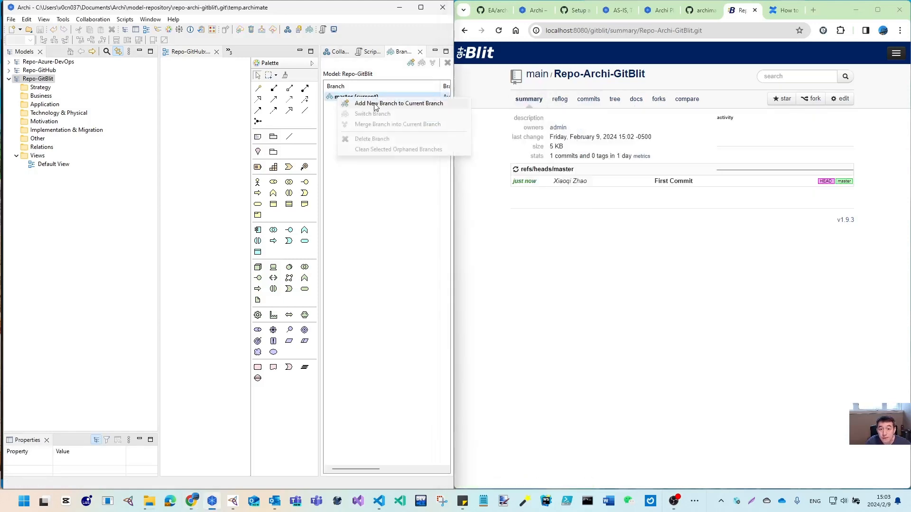
{"action": "left_click", "coordinate": [402, 103]}
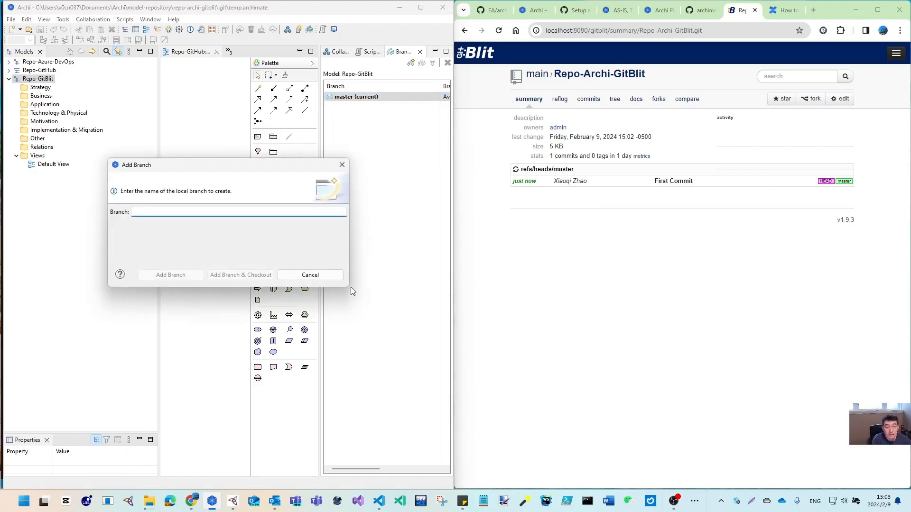
{"action": "type", "text": "xiaoiq"}
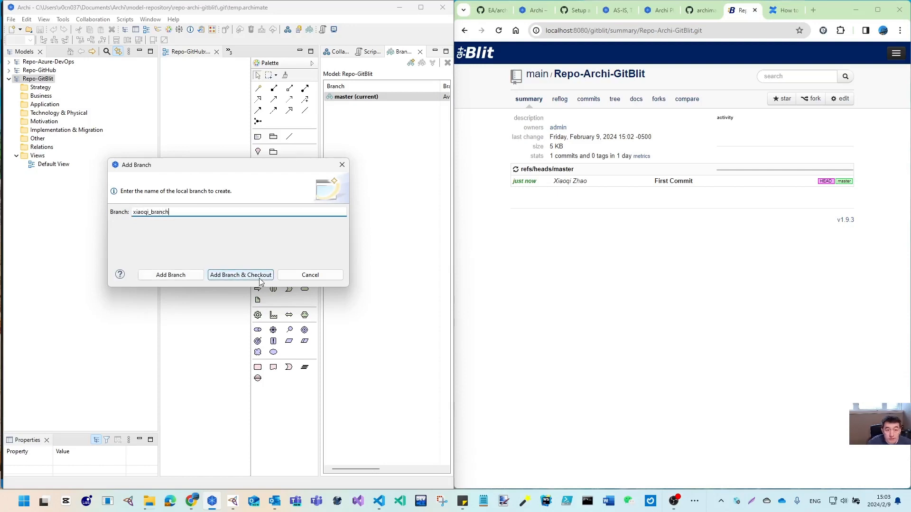
{"action": "left_click", "coordinate": [239, 274]}
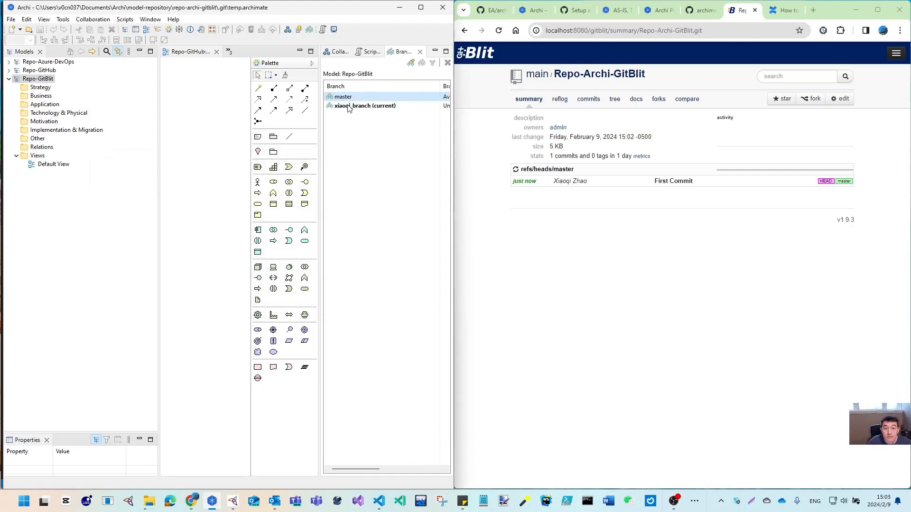
Publish xiaoqi_branch and refresh GitBlit to see it listed beside master
{"action": "left_click", "coordinate": [48, 164]}
{"action": "left_click", "coordinate": [92, 20]}
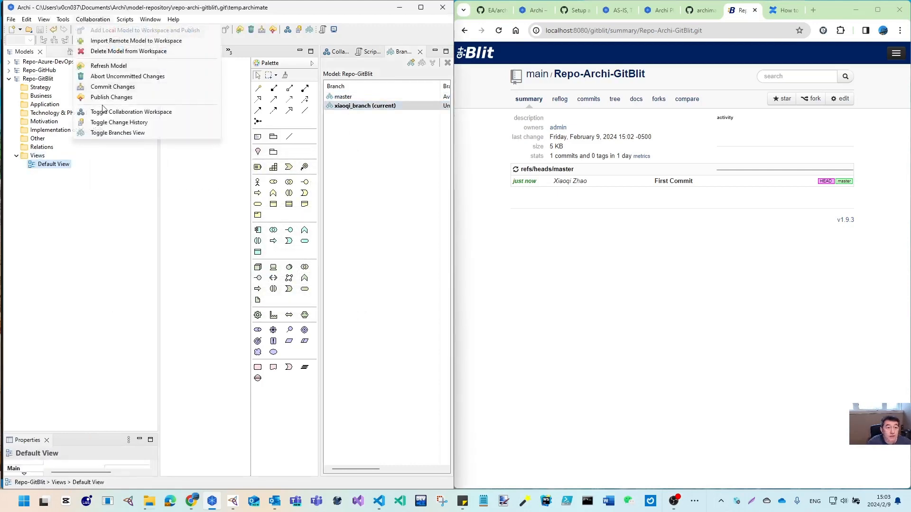
{"action": "left_click", "coordinate": [104, 98]}
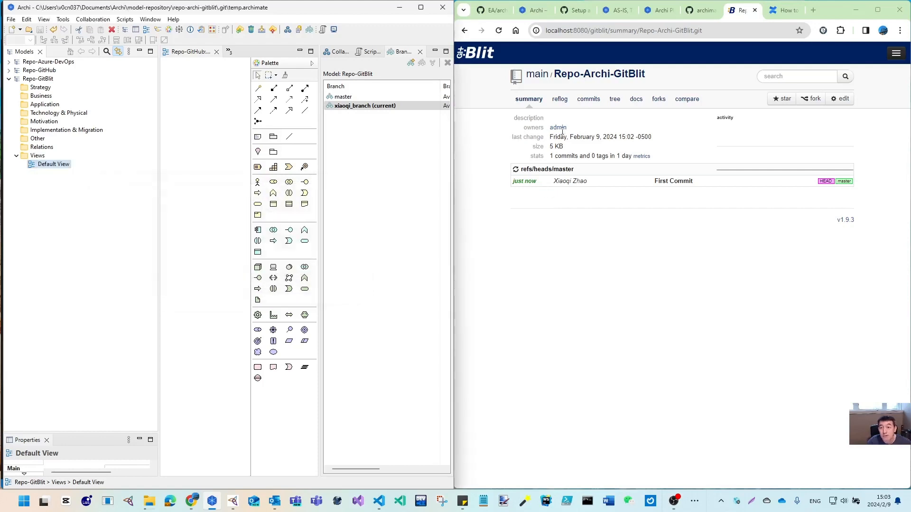
{"action": "left_click", "coordinate": [498, 30]}
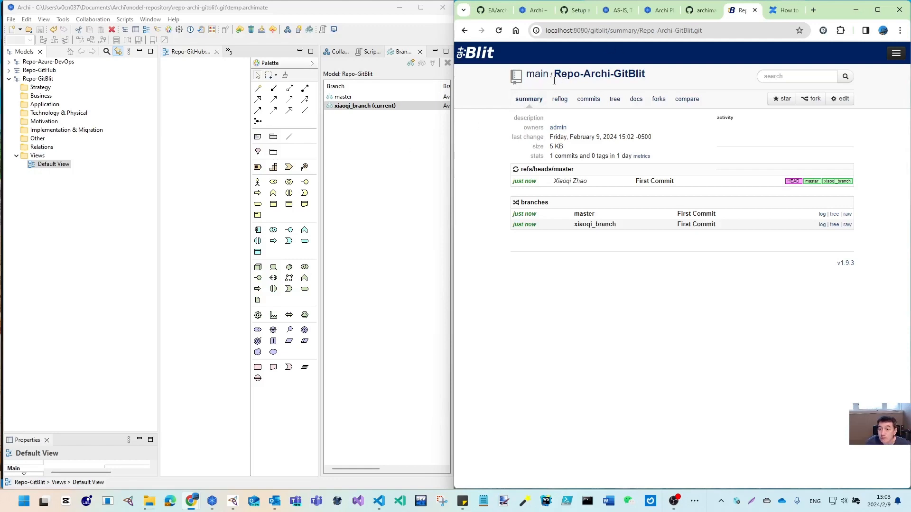
Create branch project/aaa from xiaoqi_branch and check it out
{"action": "right_click", "coordinate": [339, 107]}
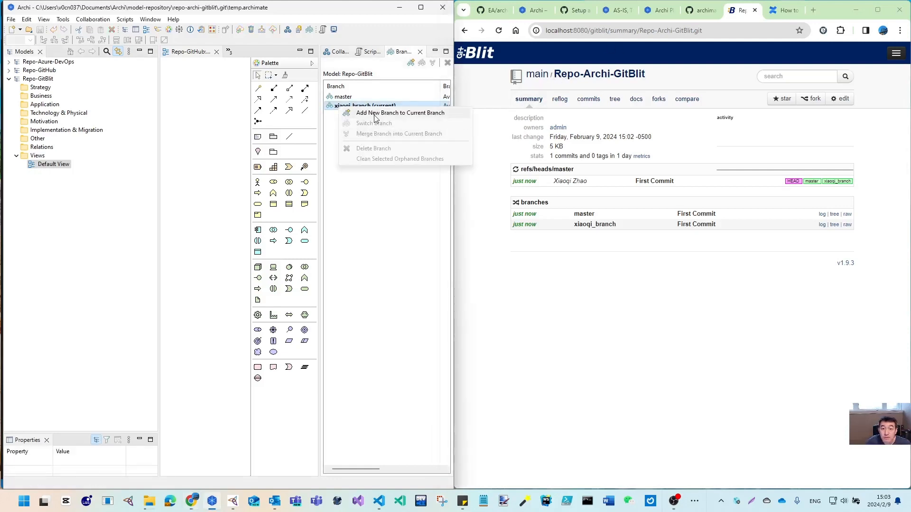
{"action": "left_click", "coordinate": [376, 114]}
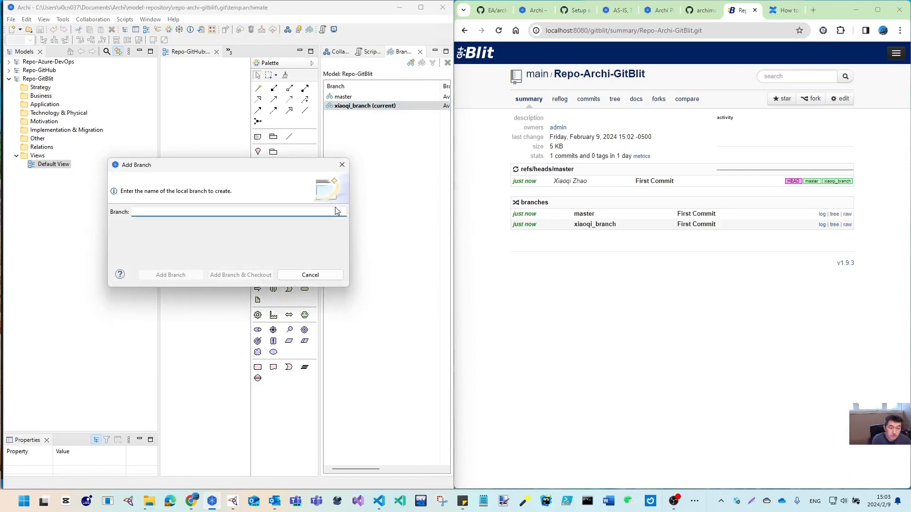
{"action": "type", "text": "project"}
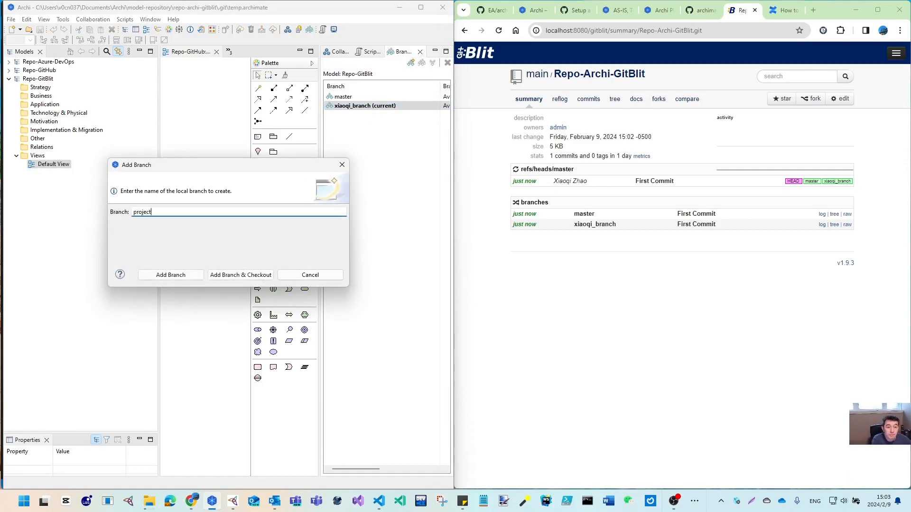
{"action": "type", "text": "/"}
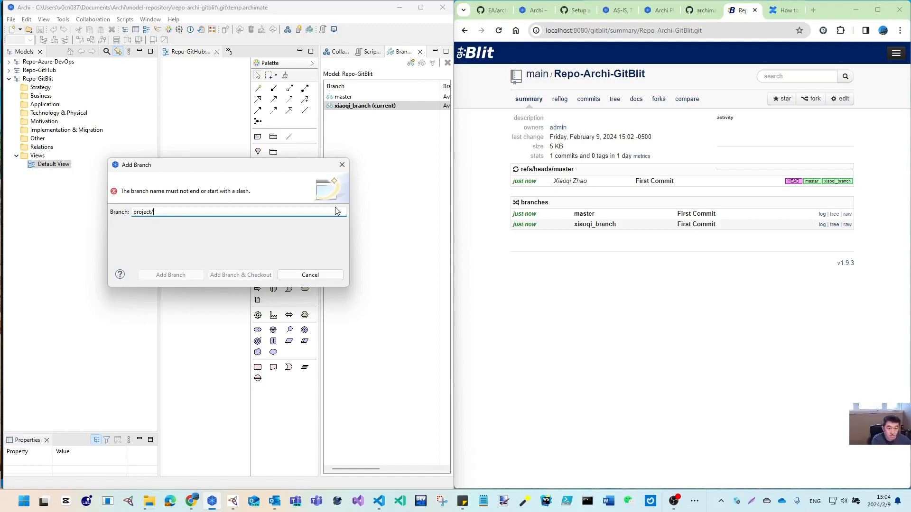
{"action": "type", "text": "aaa"}
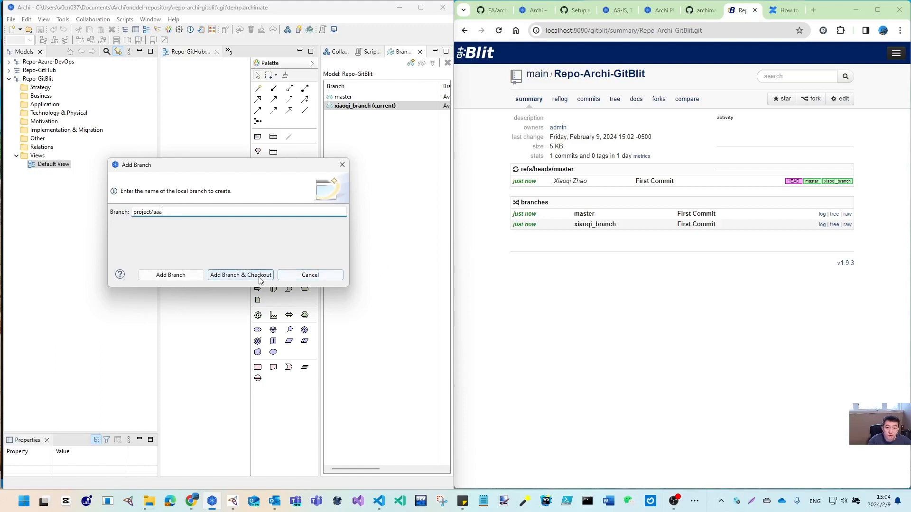
{"action": "left_click", "coordinate": [260, 279]}
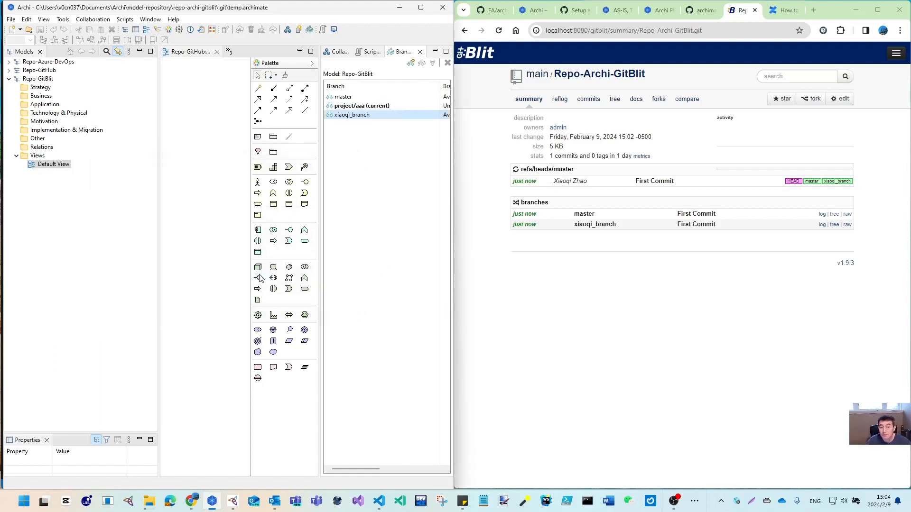
Publish project/aaa, confirm it on GitBlit, and collapse the Repo-GitBlit model
{"action": "left_click", "coordinate": [363, 107]}
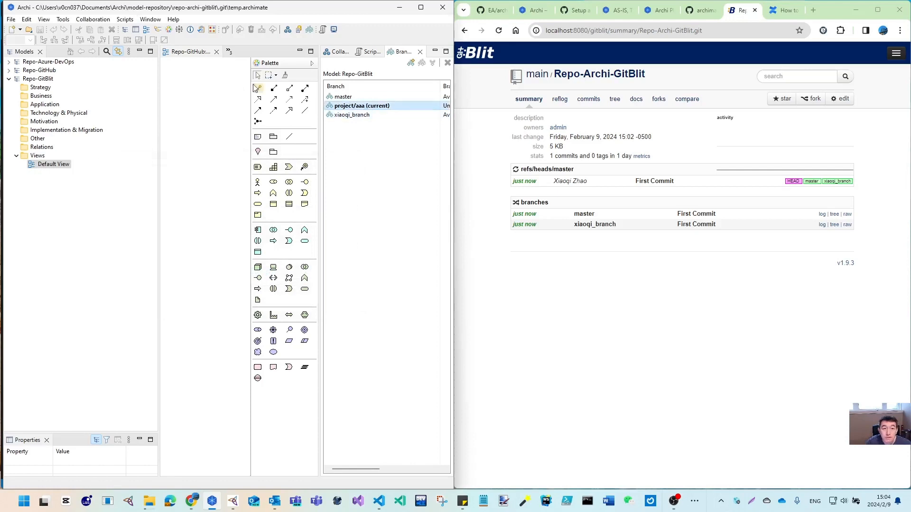
{"action": "left_click", "coordinate": [53, 164]}
{"action": "left_click", "coordinate": [96, 20]}
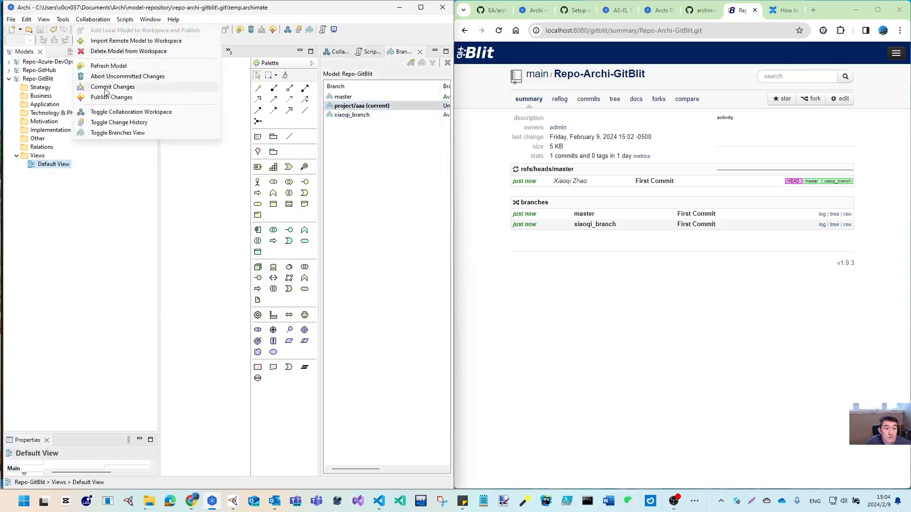
{"action": "left_click", "coordinate": [112, 98]}
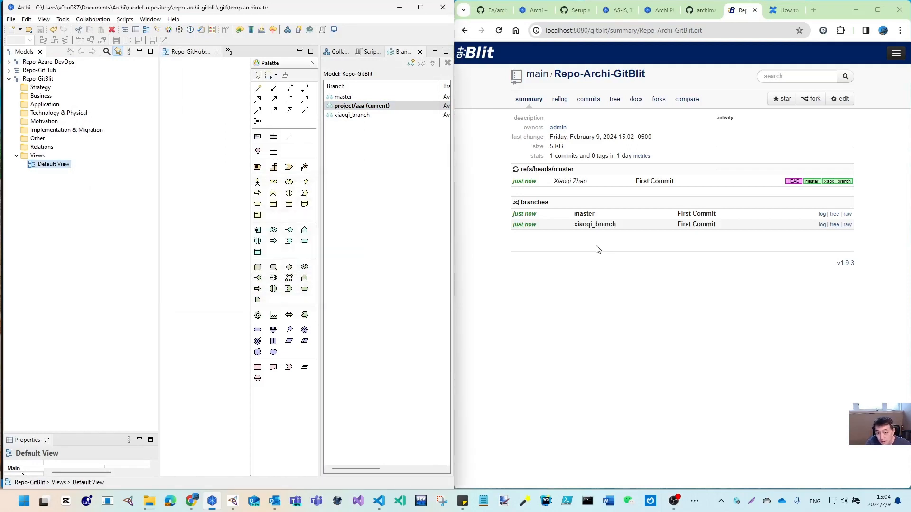
{"action": "left_click", "coordinate": [606, 72]}
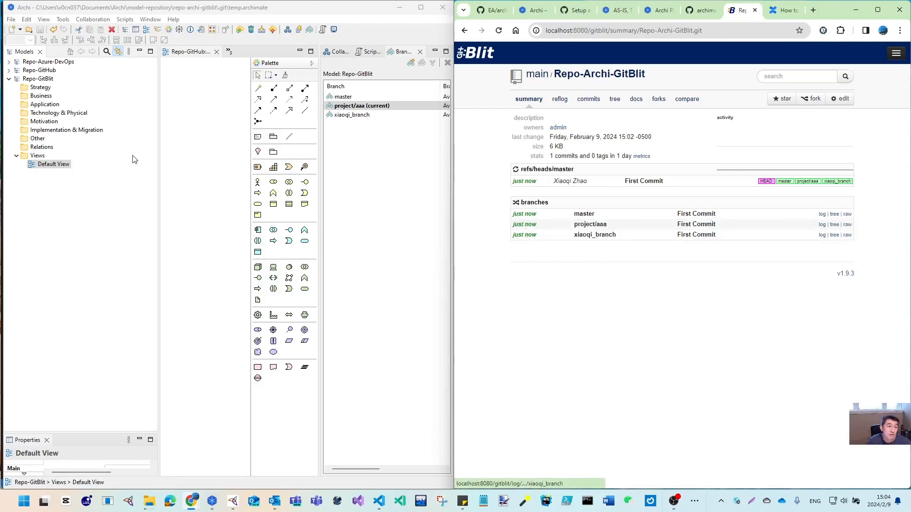
{"action": "left_click", "coordinate": [8, 79]}
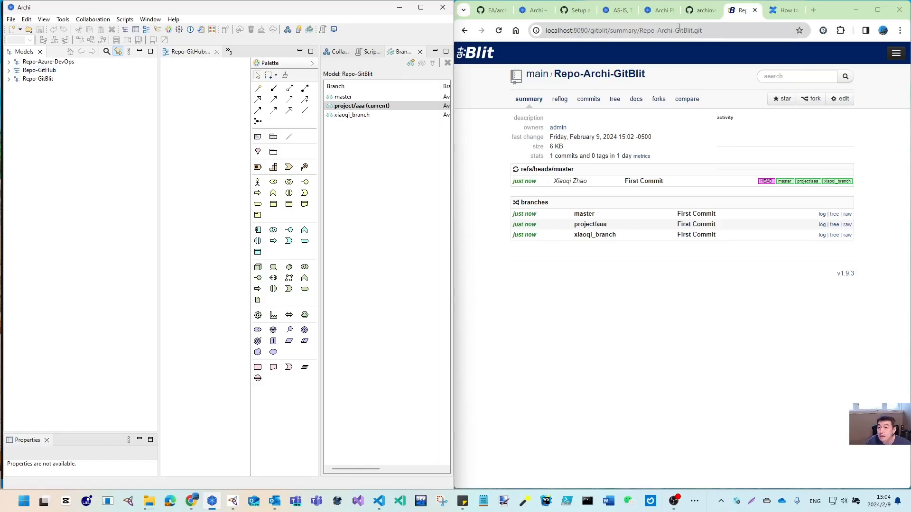
Go to your GitHub repositories list and start a new repository
{"action": "left_click", "coordinate": [575, 10]}
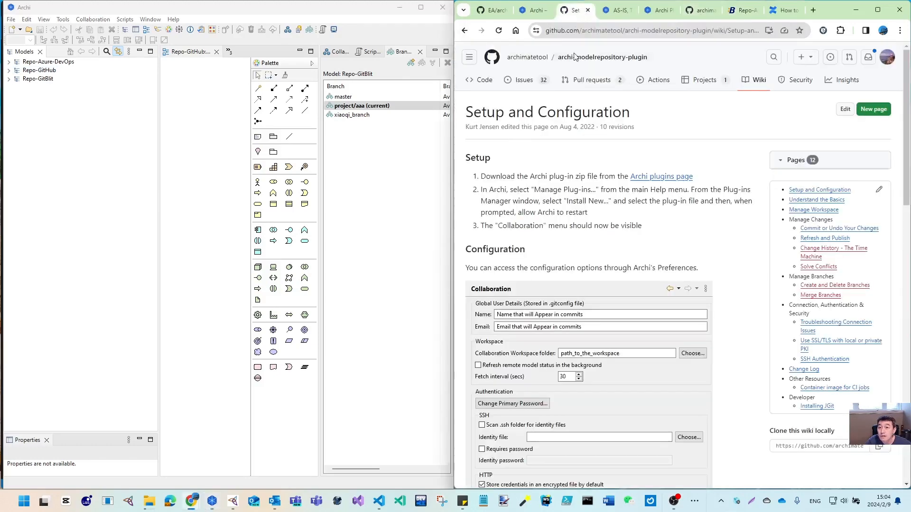
{"action": "left_click", "coordinate": [493, 10]}
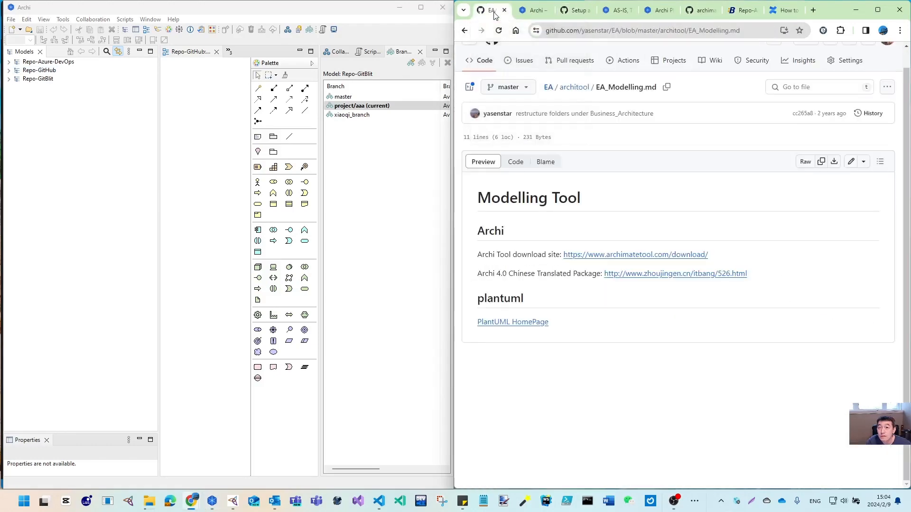
{"action": "left_click", "coordinate": [697, 10]}
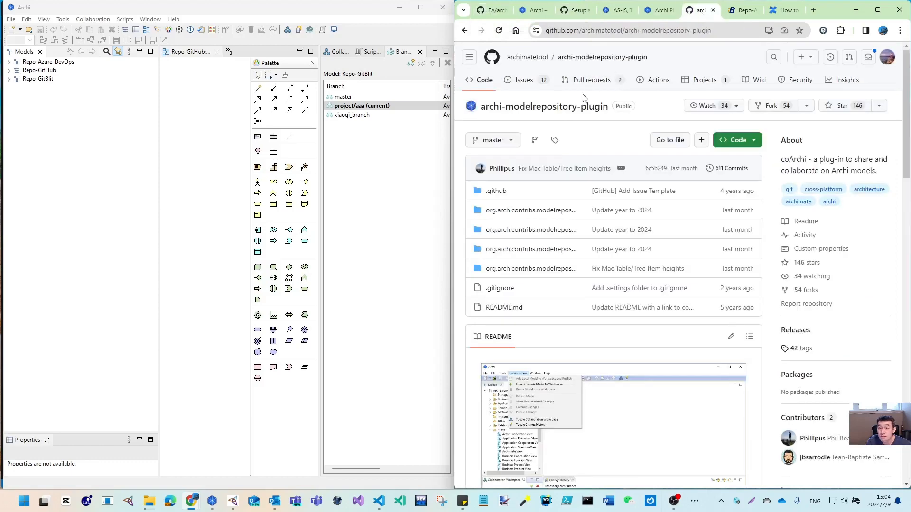
{"action": "left_click", "coordinate": [887, 56]}
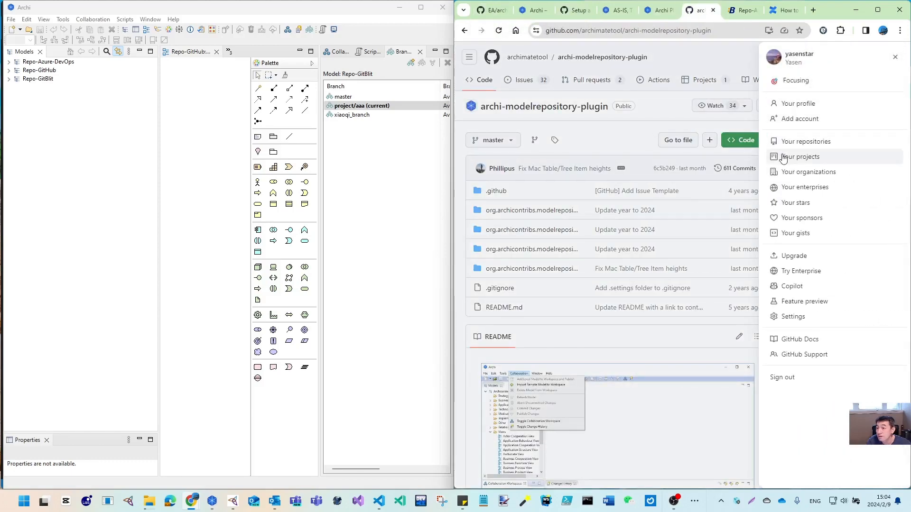
{"action": "left_click", "coordinate": [810, 145]}
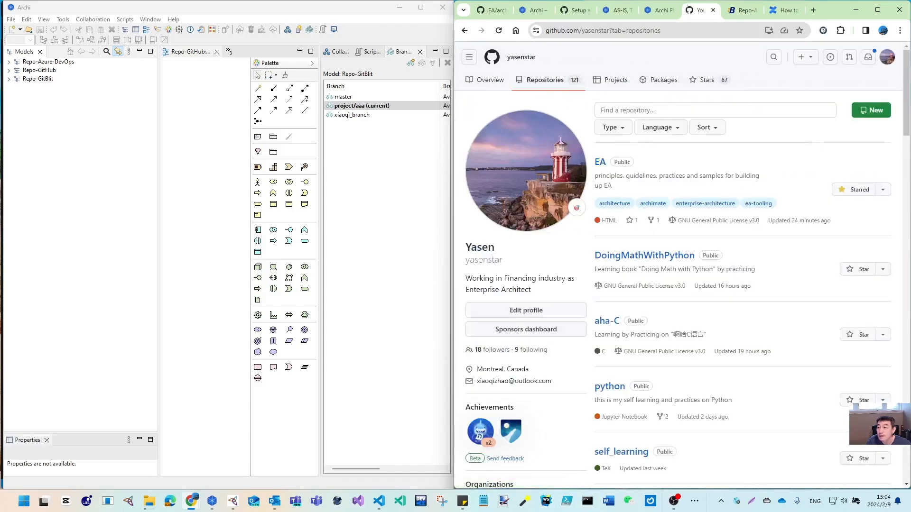
{"action": "left_click", "coordinate": [854, 113]}
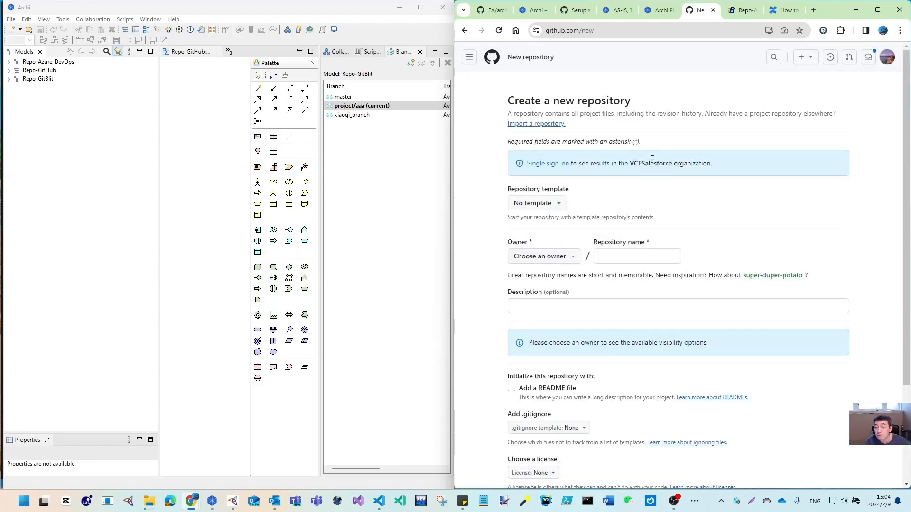
Create private repository Repo-Archi-GitHub under the personal account
{"action": "left_click", "coordinate": [562, 260]}
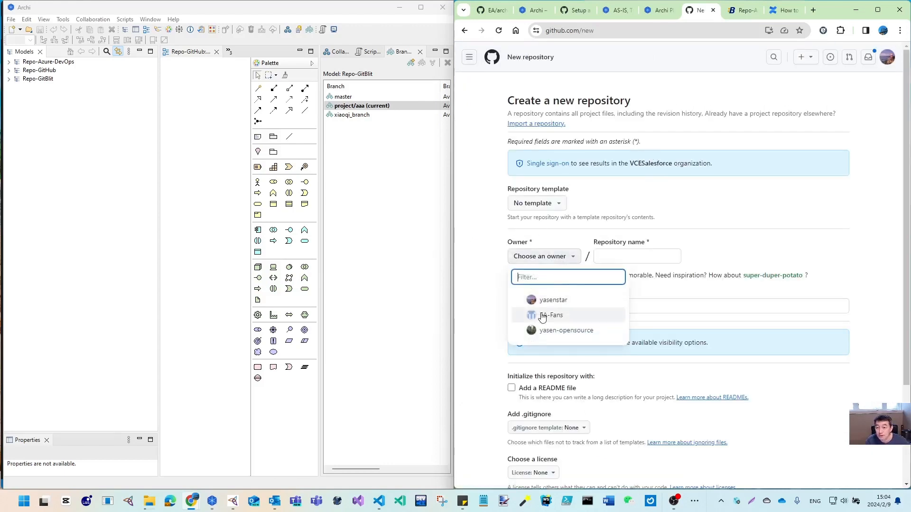
{"action": "left_click", "coordinate": [540, 299]}
{"action": "left_click", "coordinate": [615, 259]}
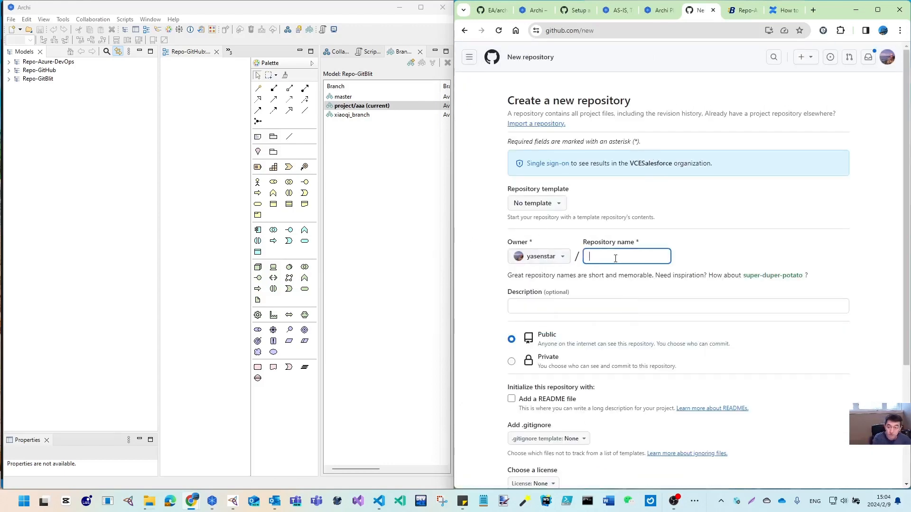
{"action": "type", "text": "Repo-Archi"}
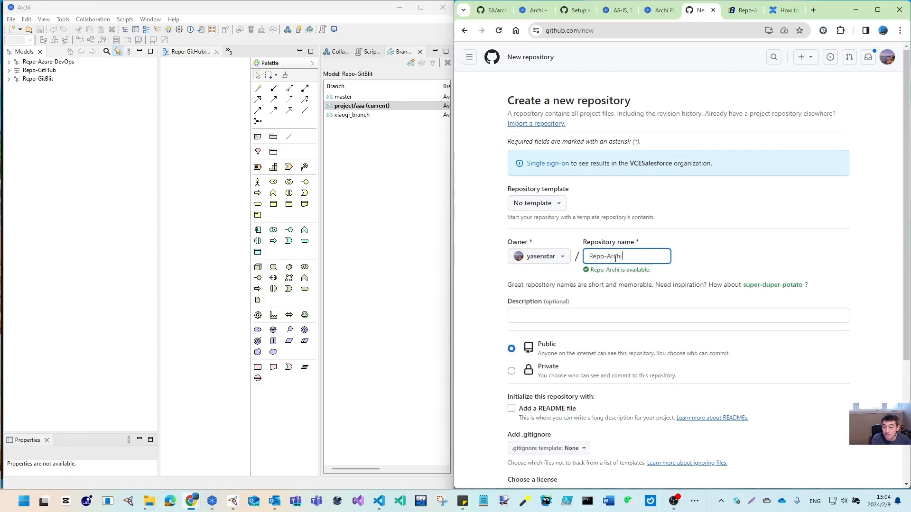
{"action": "type", "text": "-"}
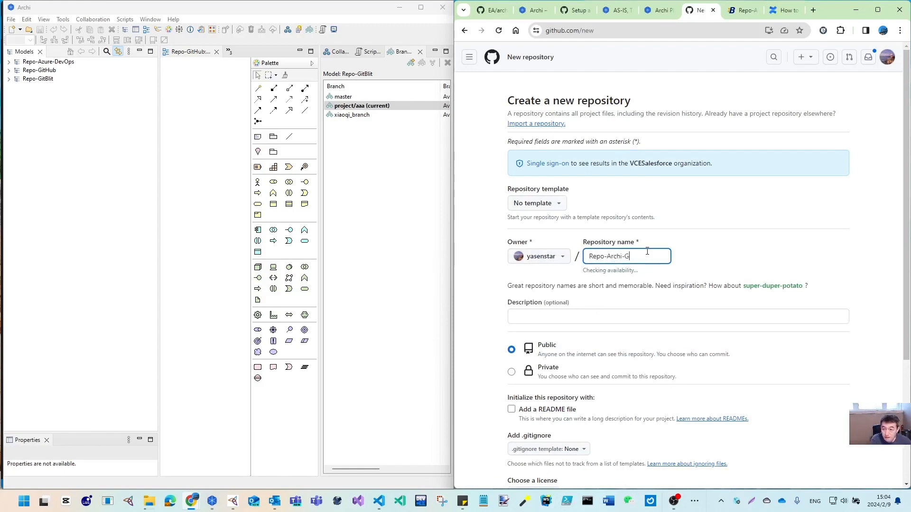
{"action": "type", "text": "GitHub"}
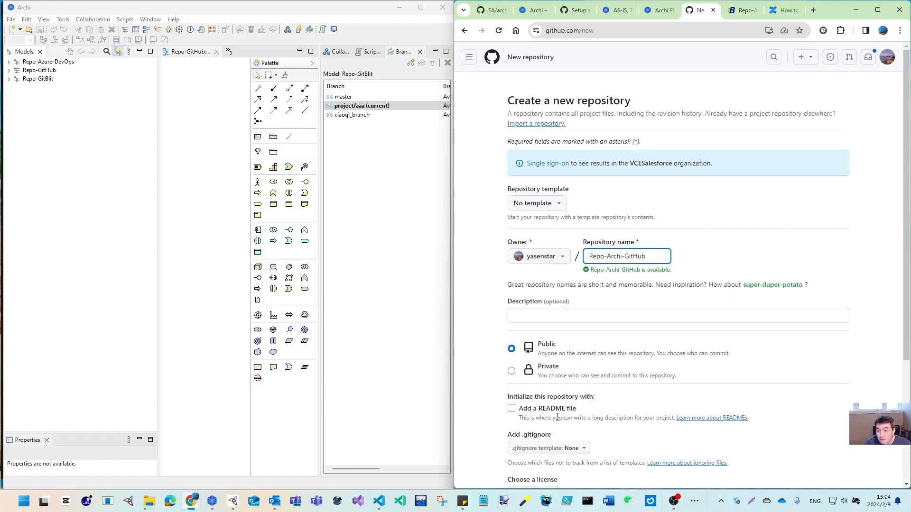
{"action": "left_click", "coordinate": [511, 371]}
{"action": "scroll", "coordinate": [621, 347], "scroll_direction": "down", "scroll_amount": 3}
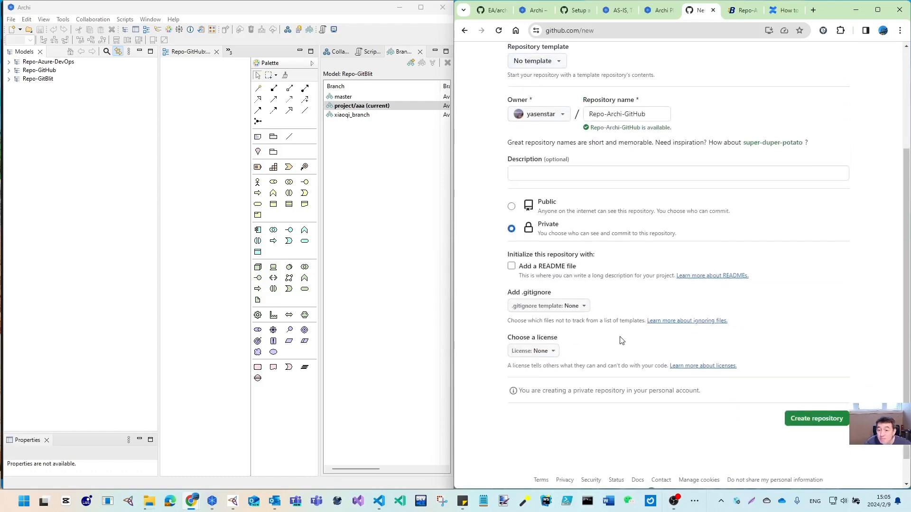
{"action": "left_click", "coordinate": [808, 420]}
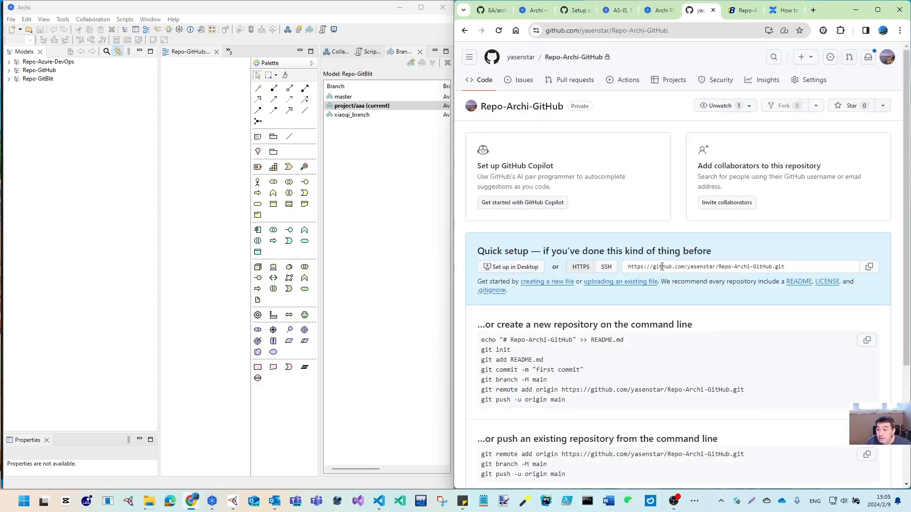
Copy the GitHub clone URL and paste it into Repo-GitHub's publish dialog
{"action": "left_click_drag", "start_coordinate": [792, 268], "coordinate": [623, 269]}
{"action": "key", "text": "ctrl+c"}
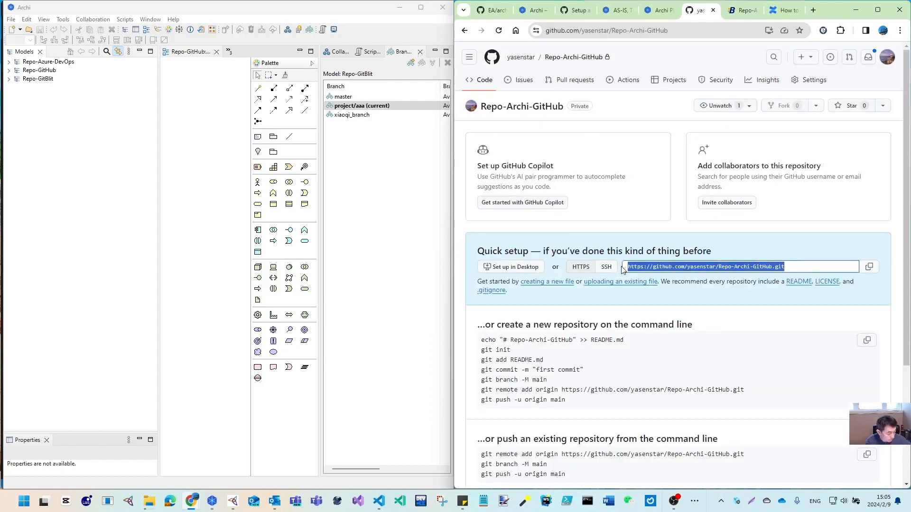
{"action": "left_click", "coordinate": [47, 71]}
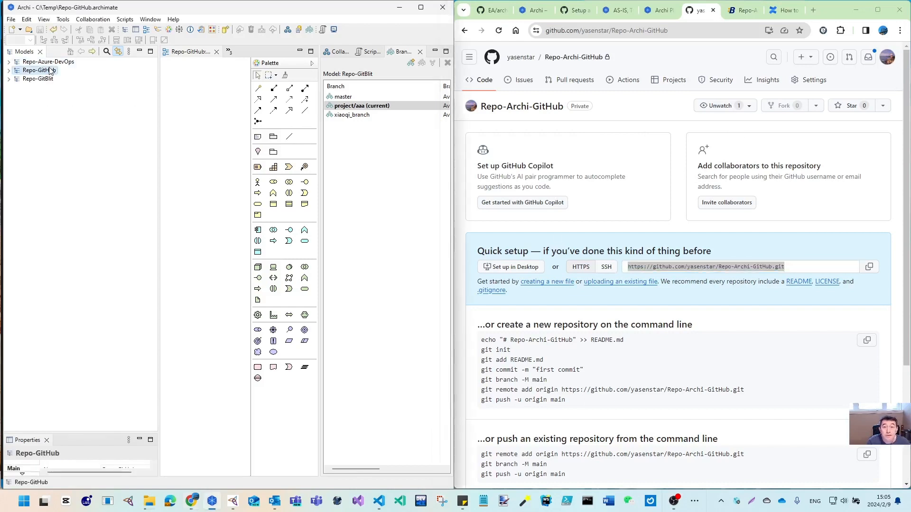
{"action": "left_click", "coordinate": [95, 19]}
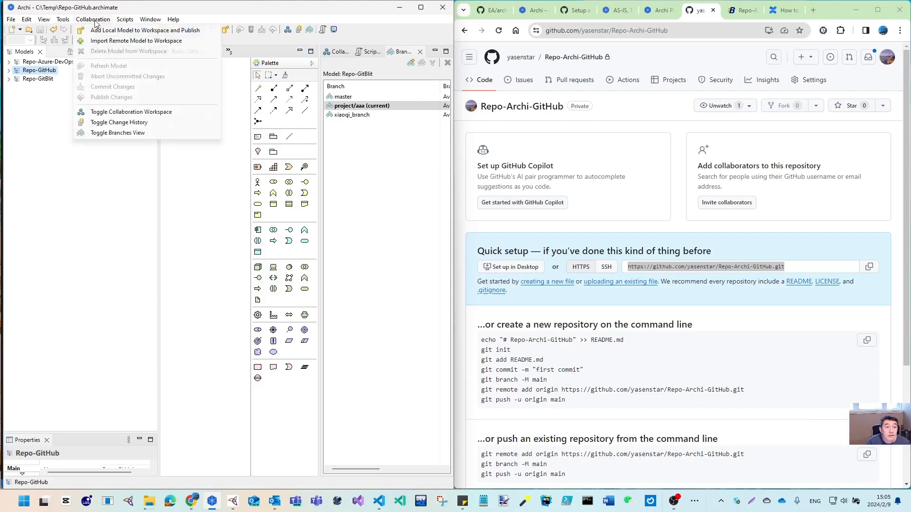
{"action": "left_click", "coordinate": [103, 41]}
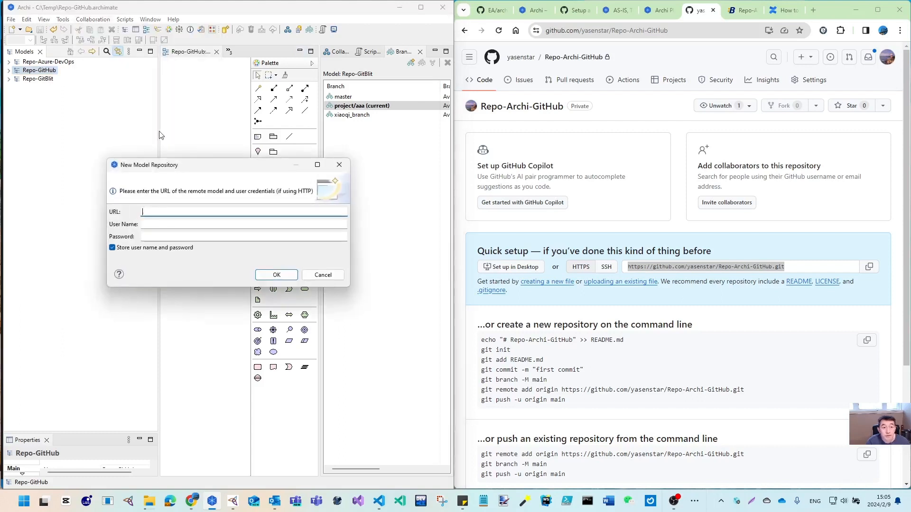
{"action": "key", "text": "ctrl+v"}
Use the GitHub access token as the password and confirm the publish
{"action": "left_click", "coordinate": [200, 224]}
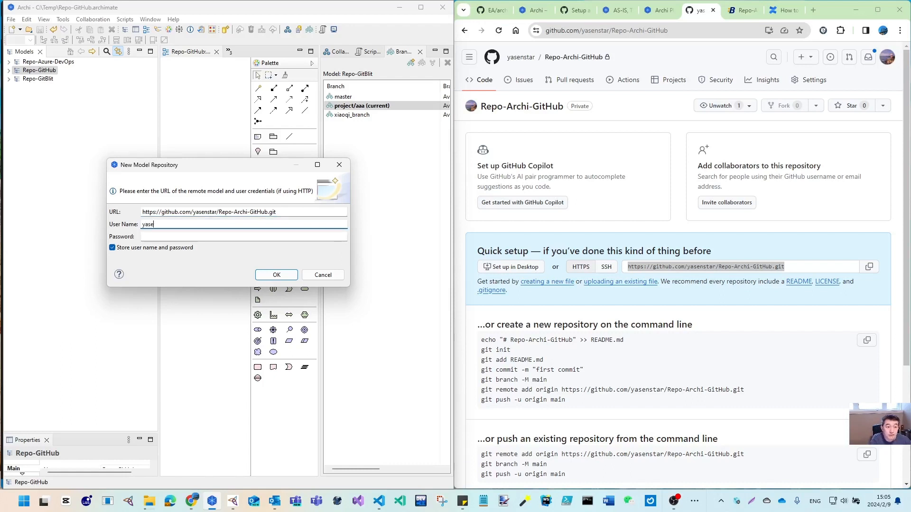
{"action": "key", "text": "Tab"}
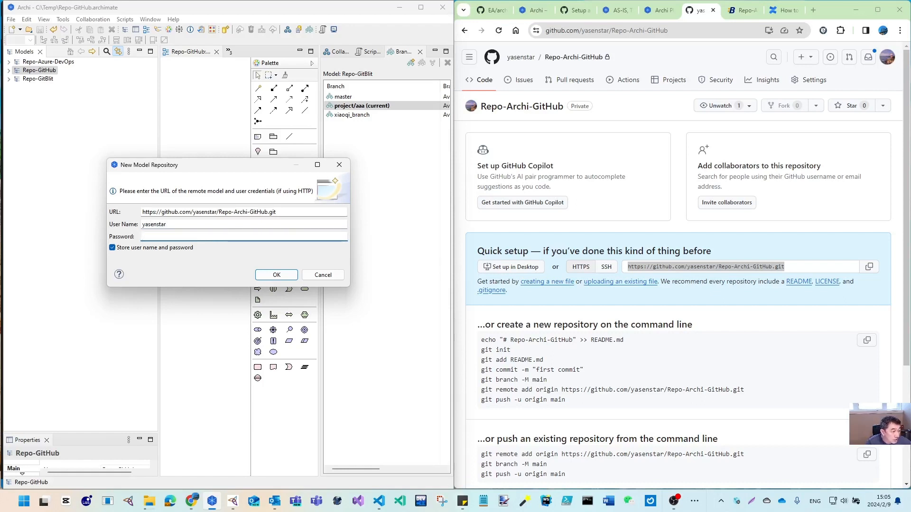
{"action": "left_click", "coordinate": [886, 57]}
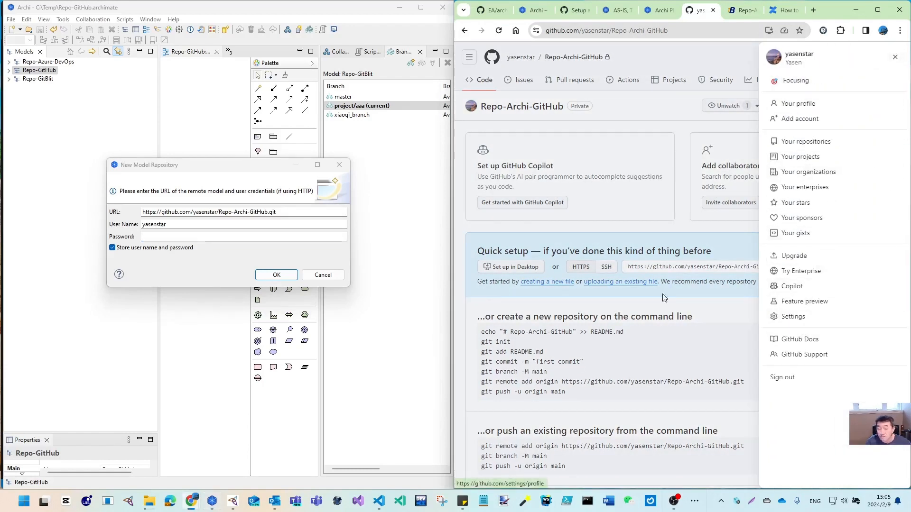
{"action": "left_click", "coordinate": [679, 44]}
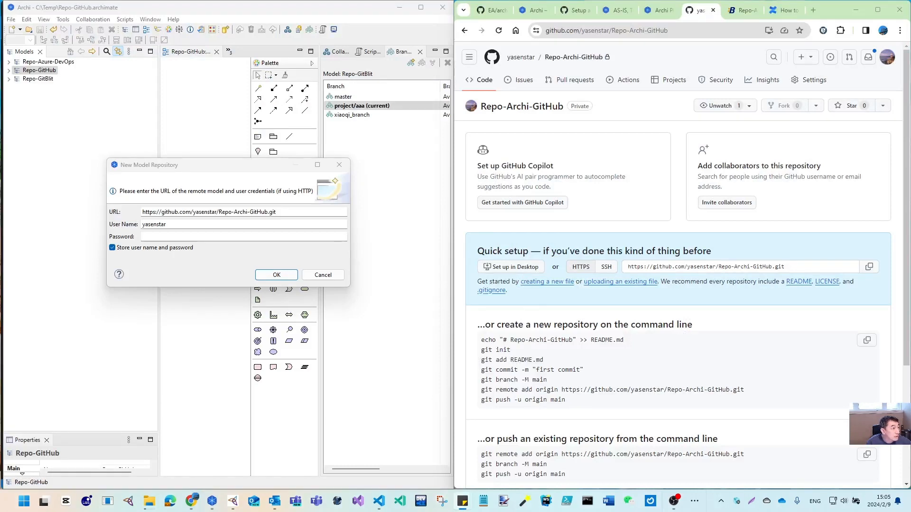
{"action": "left_click", "coordinate": [297, 237]}
{"action": "key", "text": "ctrl+v"}
{"action": "left_click", "coordinate": [276, 275]}
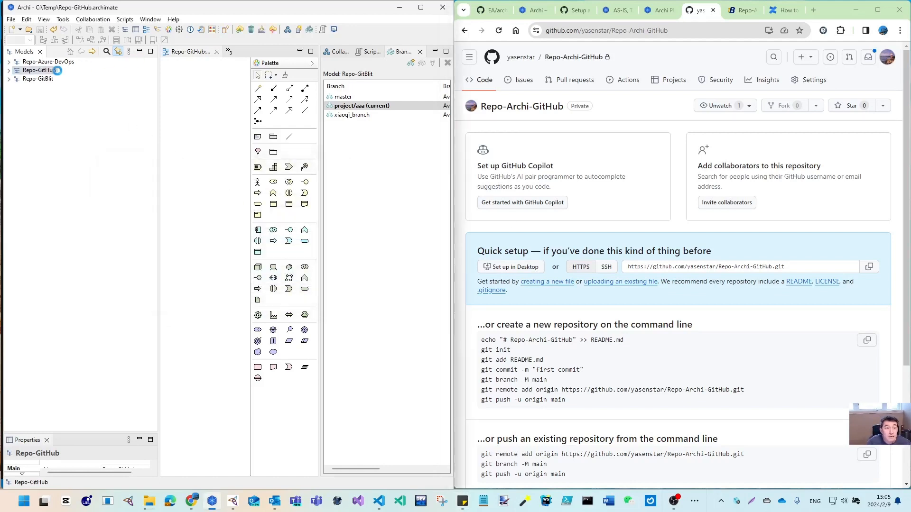
Reload Repo-Archi-GitHub on GitHub and open the published model folder
{"action": "left_click", "coordinate": [55, 72]}
{"action": "left_click", "coordinate": [569, 58]}
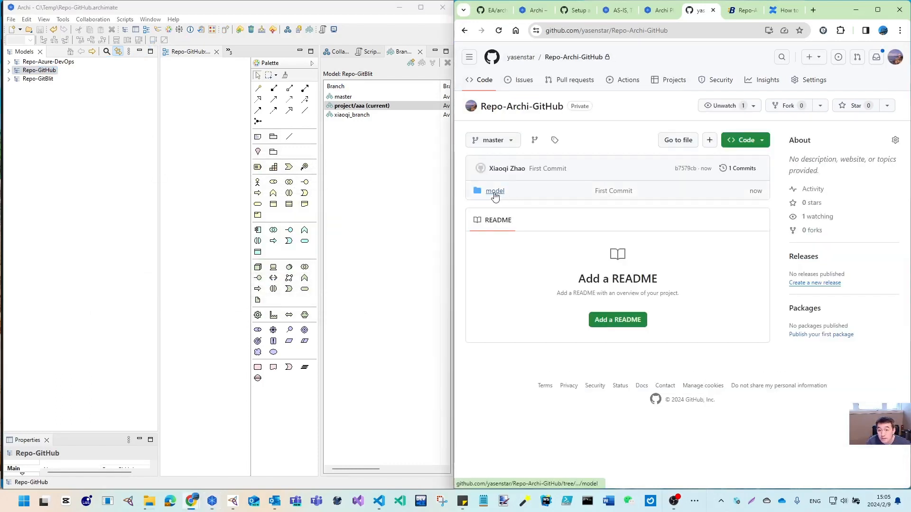
{"action": "left_click", "coordinate": [494, 191]}
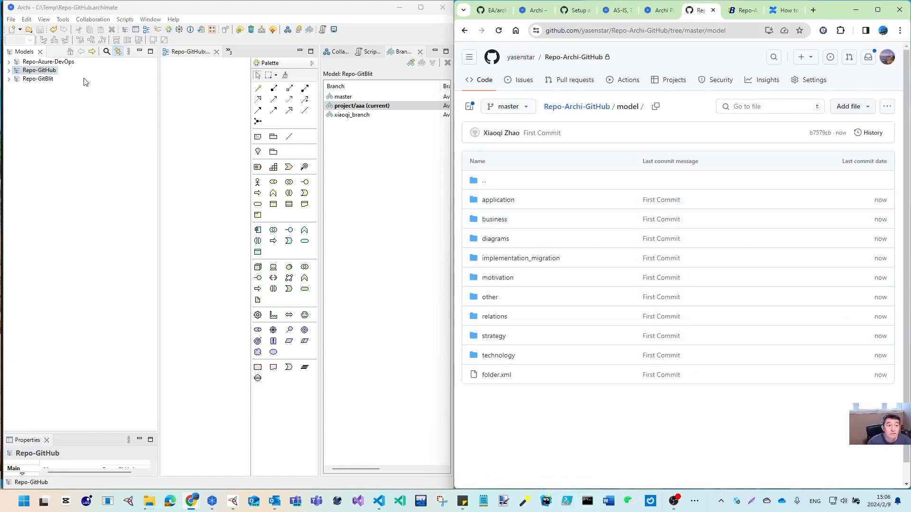
In Archi, show Repo-GitHub's branches, then select Repo-GitBlit and its Collaboration menu
{"action": "left_click", "coordinate": [31, 70]}
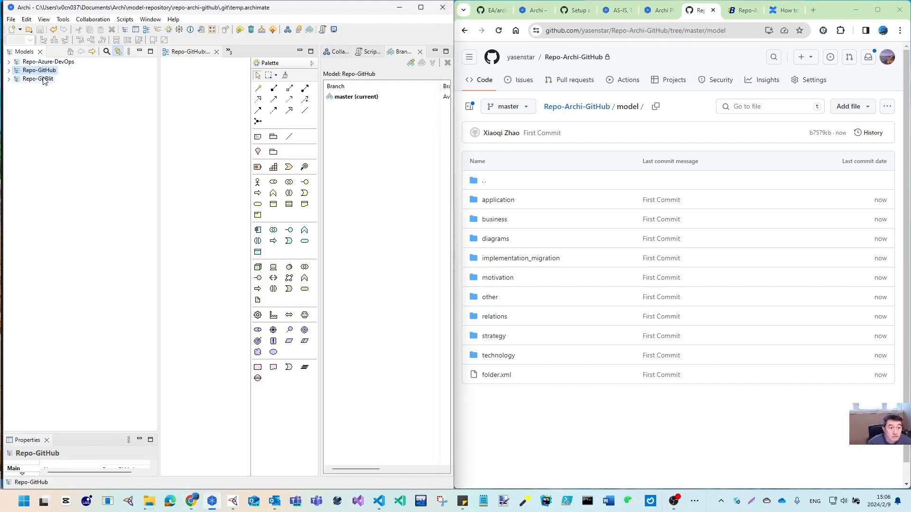
{"action": "left_click", "coordinate": [43, 79]}
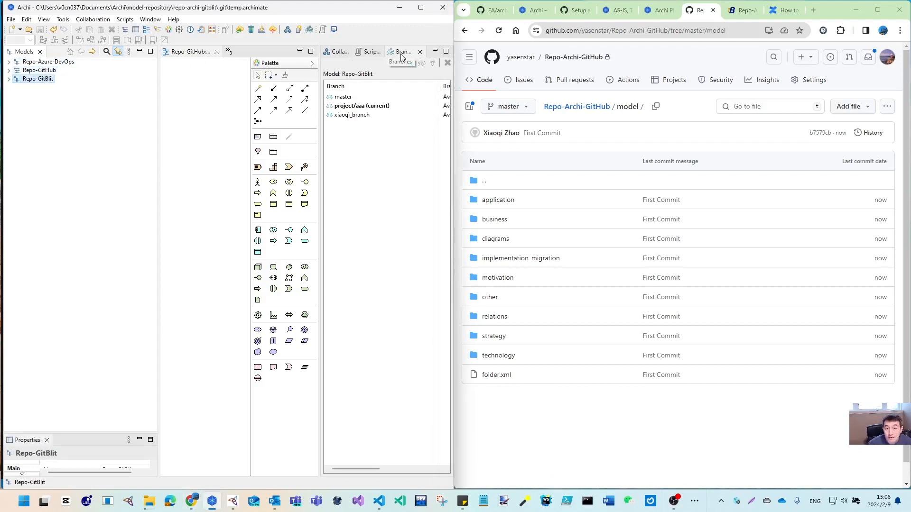
{"action": "left_click", "coordinate": [94, 20]}
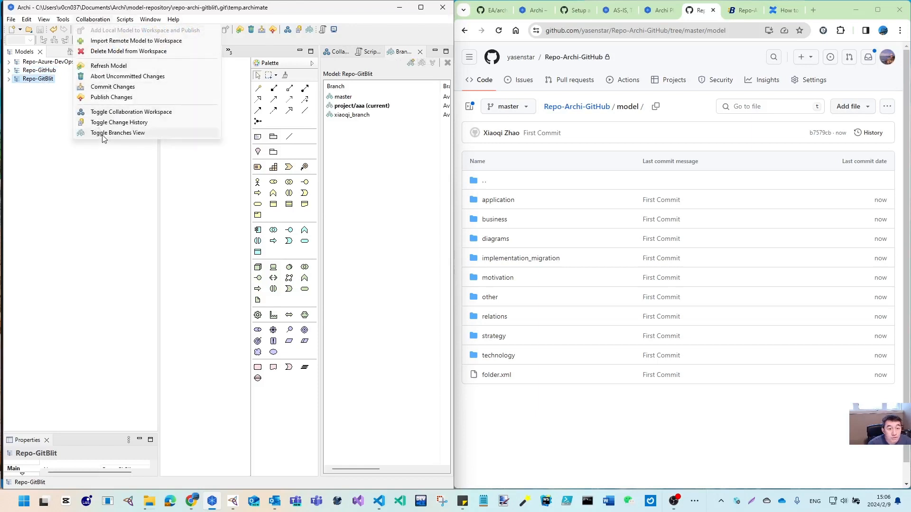
Create branch xiaoqi-branch from master in Repo-GitHub and check it out
{"action": "left_click", "coordinate": [401, 52]}
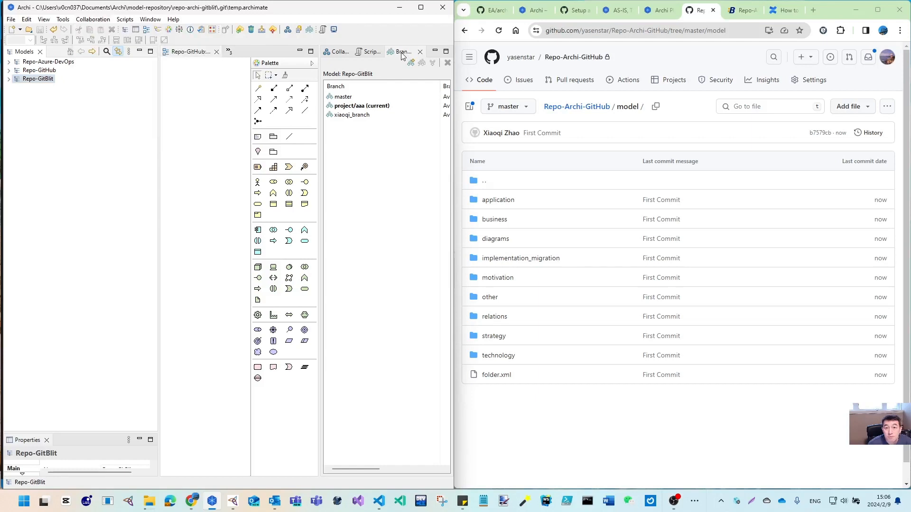
{"action": "left_click", "coordinate": [50, 71]}
{"action": "right_click", "coordinate": [346, 97]}
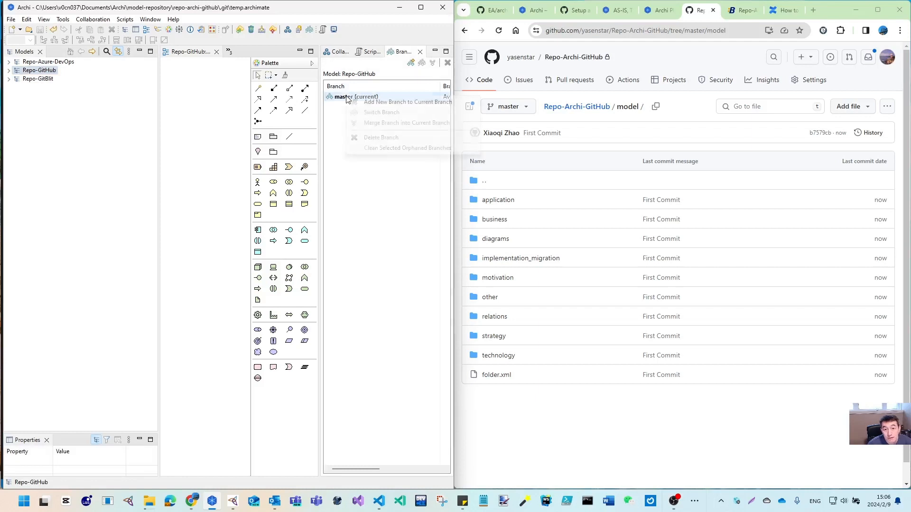
{"action": "left_click", "coordinate": [385, 102]}
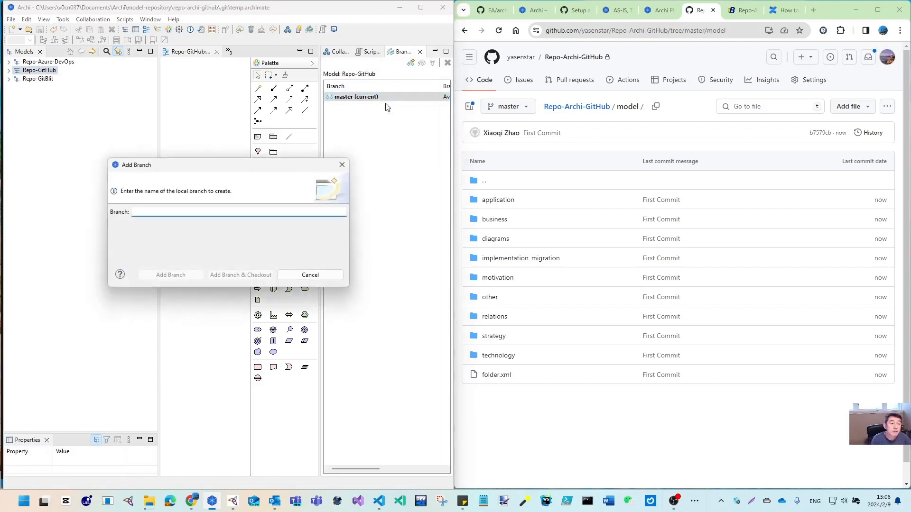
{"action": "type", "text": "xiaoqi-branch"}
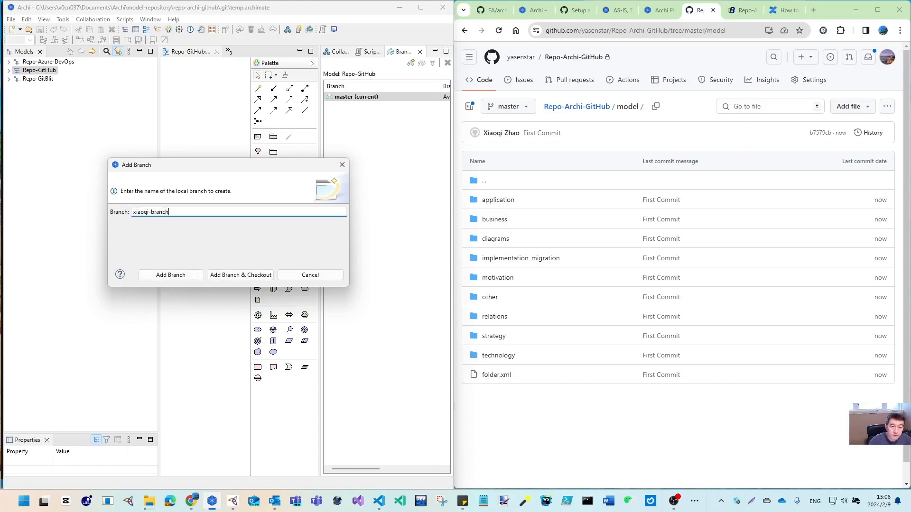
{"action": "left_click", "coordinate": [241, 275]}
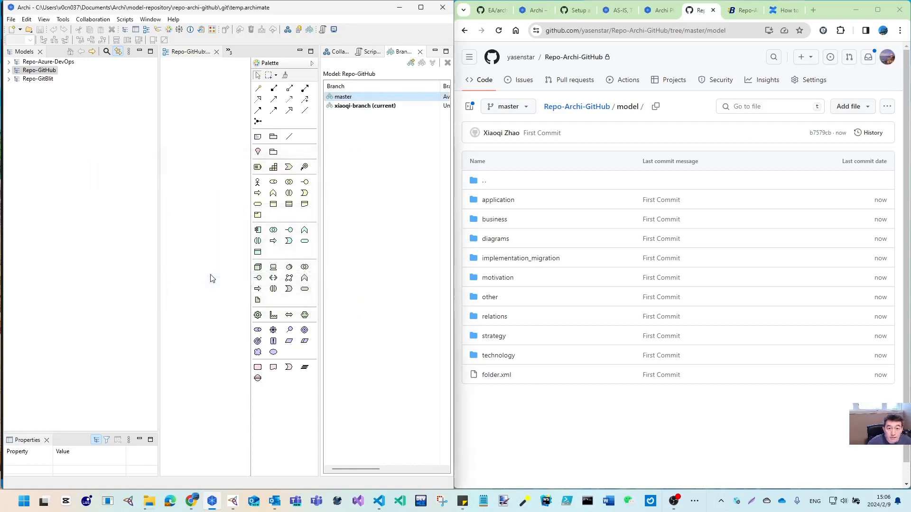
Publish xiaoqi-branch to the GitHub remote via Collaboration > Publish Changes
{"action": "left_click", "coordinate": [356, 106]}
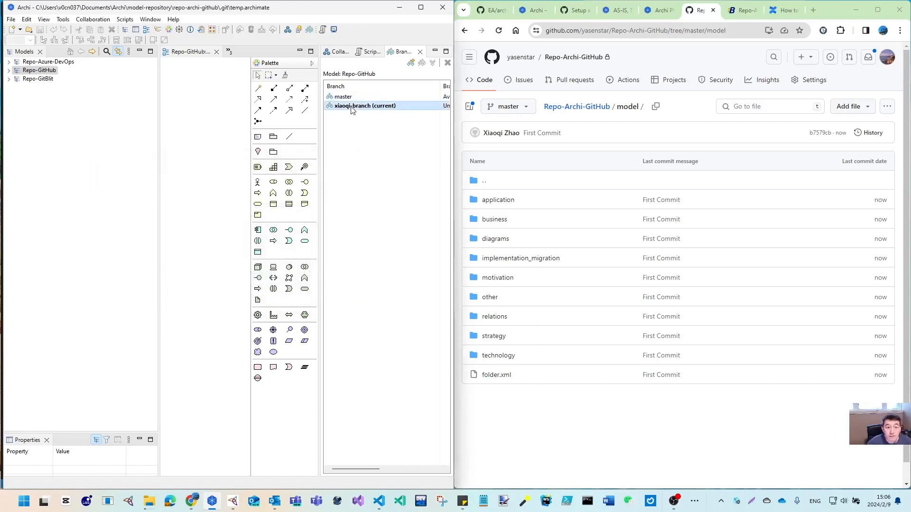
{"action": "left_click", "coordinate": [39, 70]}
{"action": "left_click", "coordinate": [93, 19]}
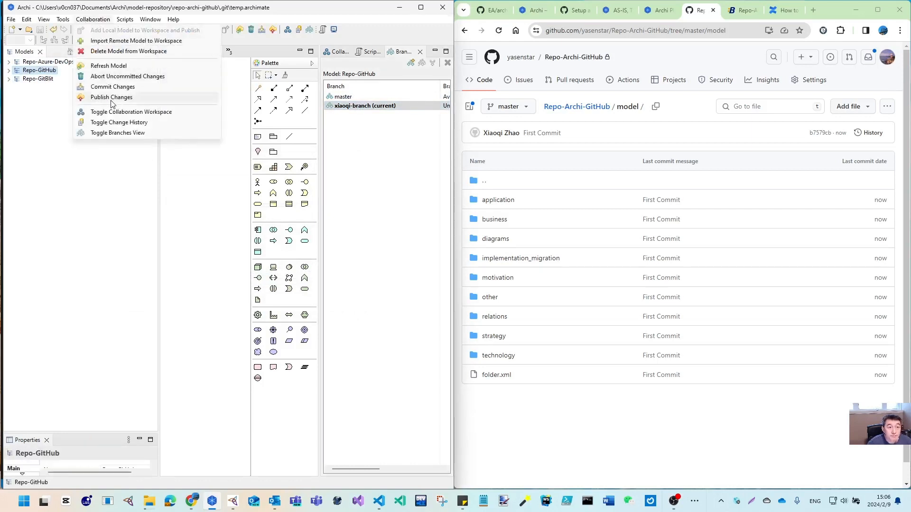
{"action": "left_click", "coordinate": [112, 98]}
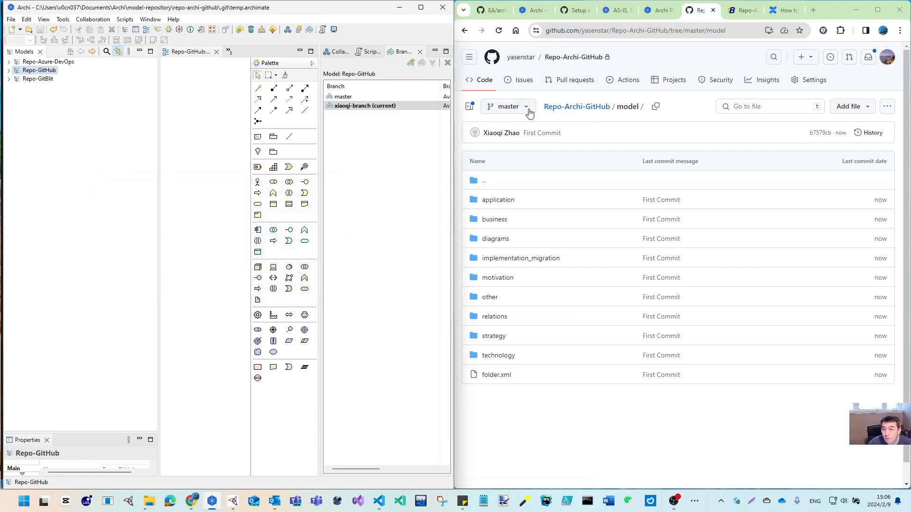
Reload GitHub and view all branches of Repo-Archi-GitHub
{"action": "left_click", "coordinate": [498, 30]}
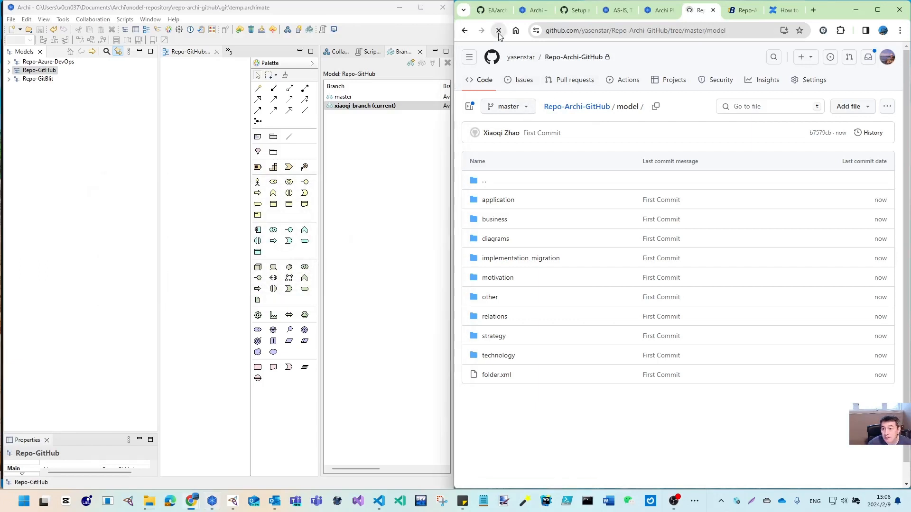
{"action": "left_click", "coordinate": [528, 108]}
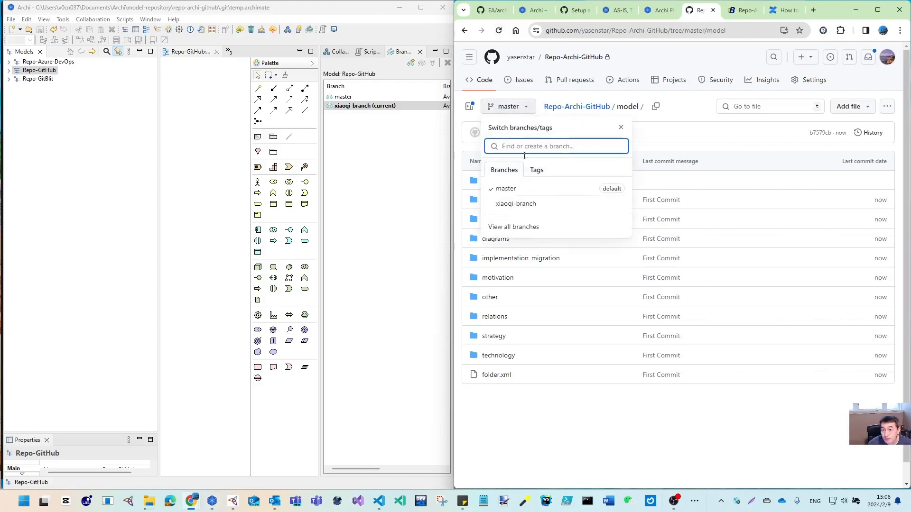
{"action": "left_click", "coordinate": [520, 228]}
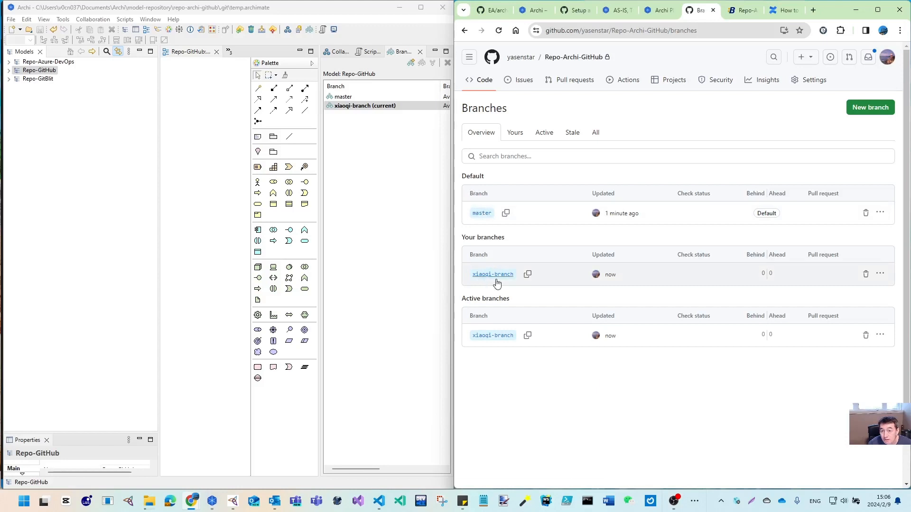
Make master the current branch of Repo-GitHub in Archi and reload GitHub's branches page
{"action": "left_click", "coordinate": [344, 98]}
{"action": "double_click", "coordinate": [345, 98]}
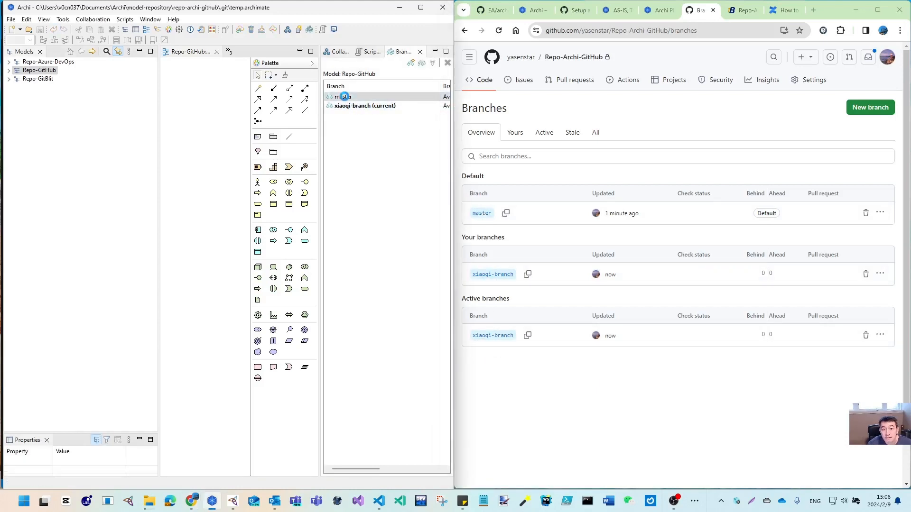
{"action": "left_click", "coordinate": [498, 30]}
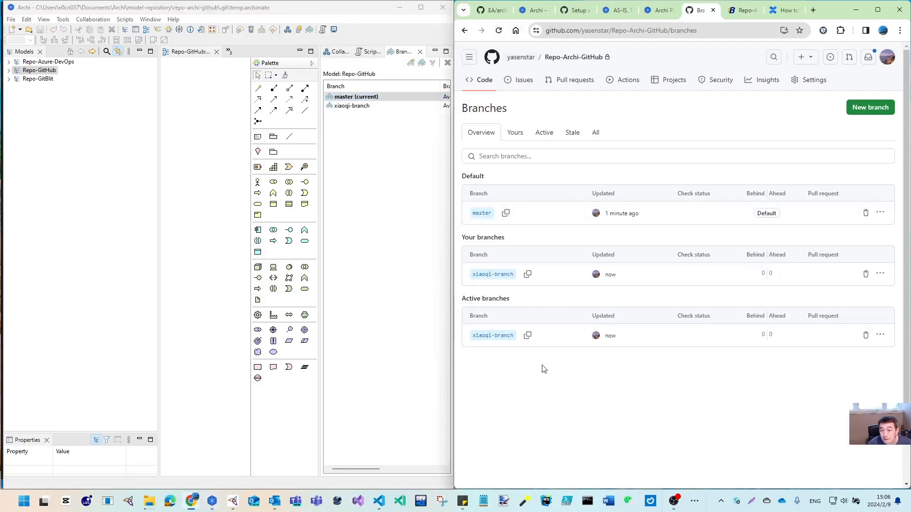
{"action": "left_click", "coordinate": [49, 71]}
{"action": "left_click", "coordinate": [88, 19]}
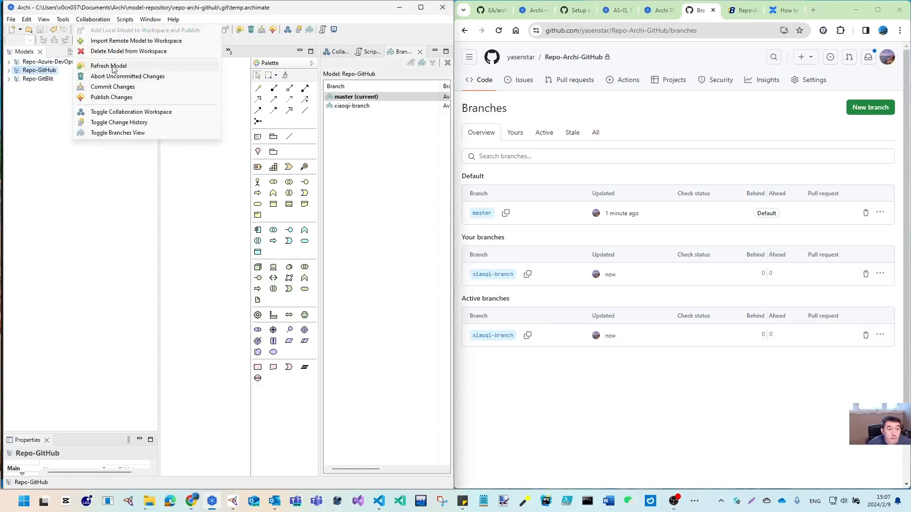
Refresh Repo-GitHub from the remote and confirm it is up to date
{"action": "left_click", "coordinate": [113, 66]}
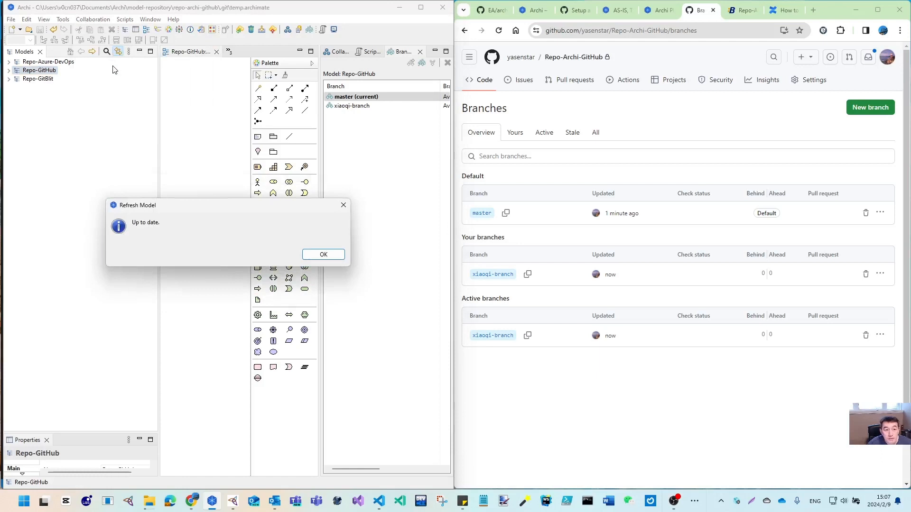
{"action": "left_click", "coordinate": [323, 255]}
{"action": "left_click", "coordinate": [499, 31]}
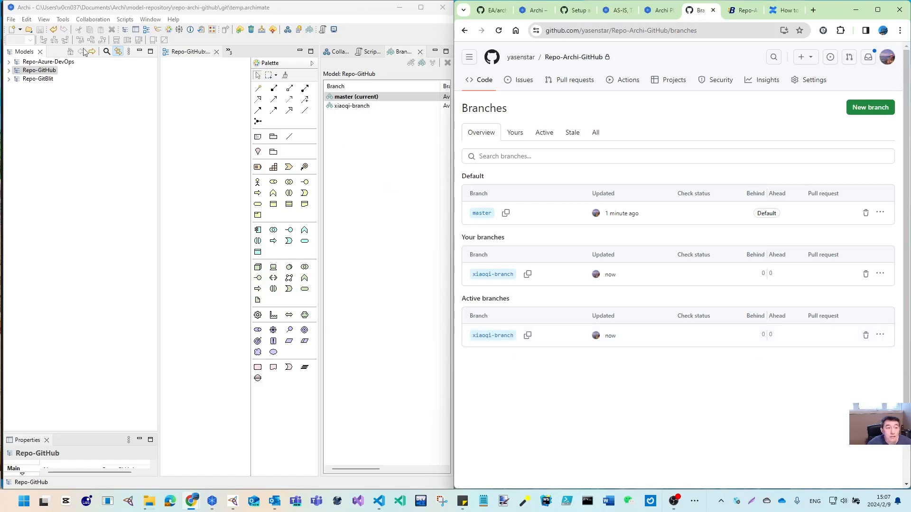
Create and check out project/aaa from master, then publish it to GitHub
{"action": "right_click", "coordinate": [373, 99]}
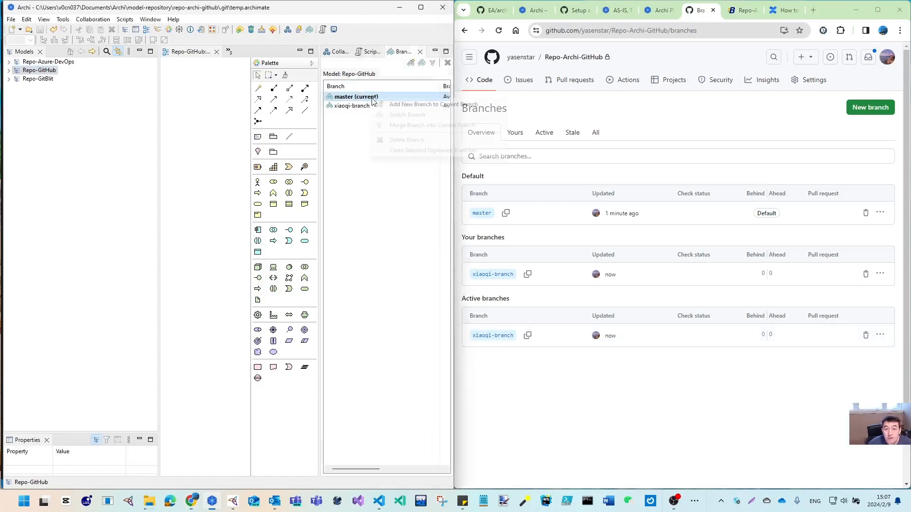
{"action": "left_click", "coordinate": [403, 105]}
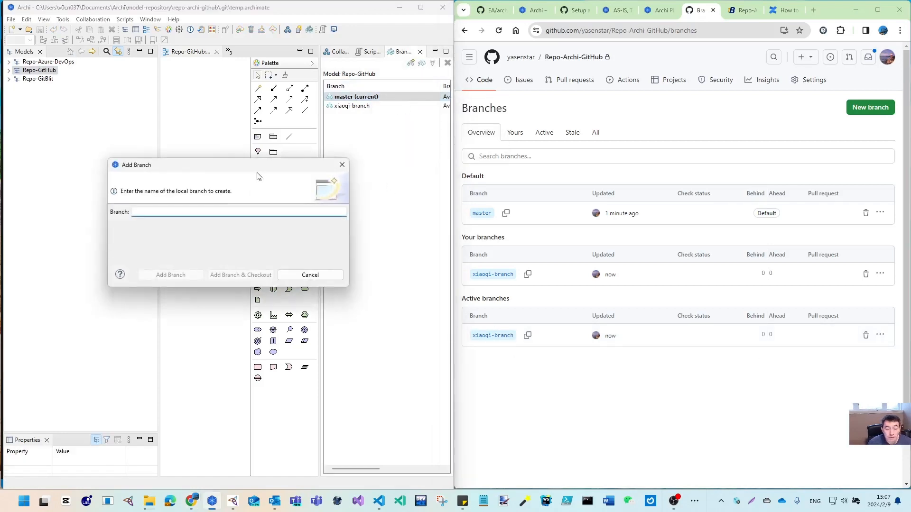
{"action": "type", "text": "projec"}
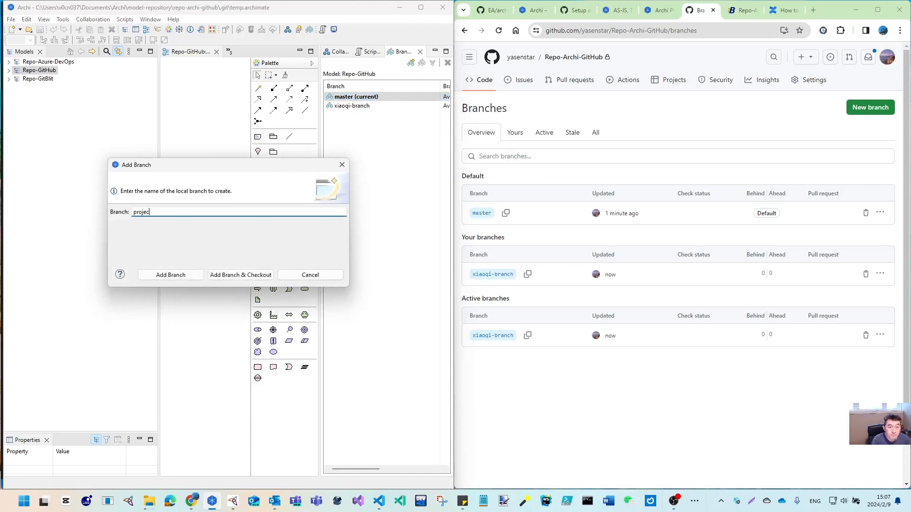
{"action": "type", "text": "t/aaaaa"}
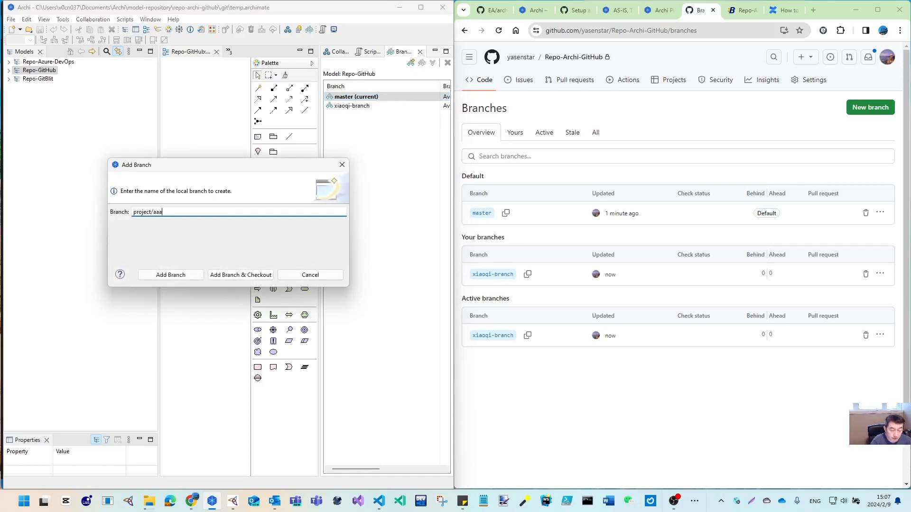
{"action": "left_click", "coordinate": [254, 274]}
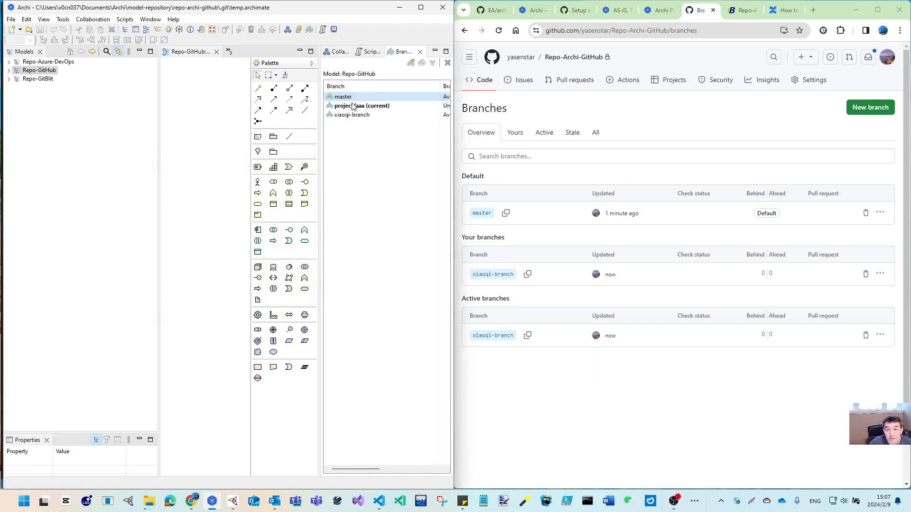
{"action": "left_click", "coordinate": [372, 107]}
{"action": "left_click", "coordinate": [36, 71]}
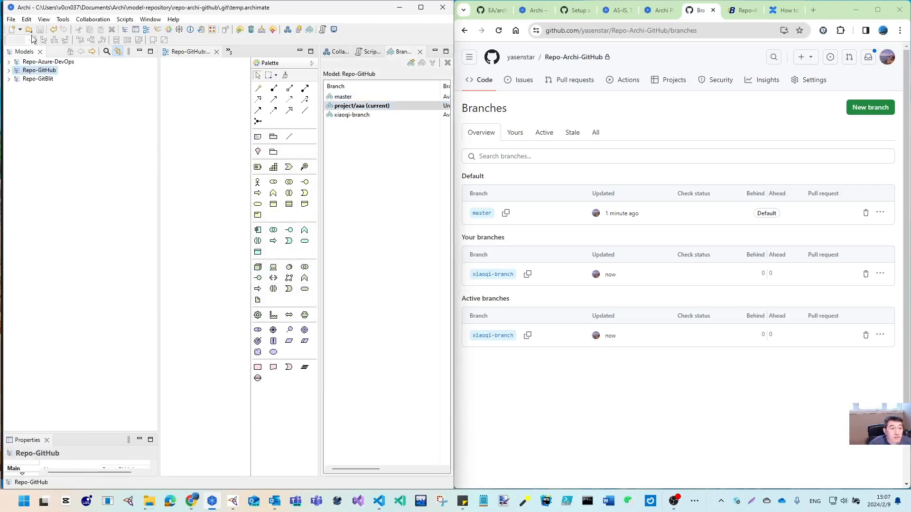
{"action": "left_click", "coordinate": [89, 20]}
{"action": "left_click", "coordinate": [113, 100]}
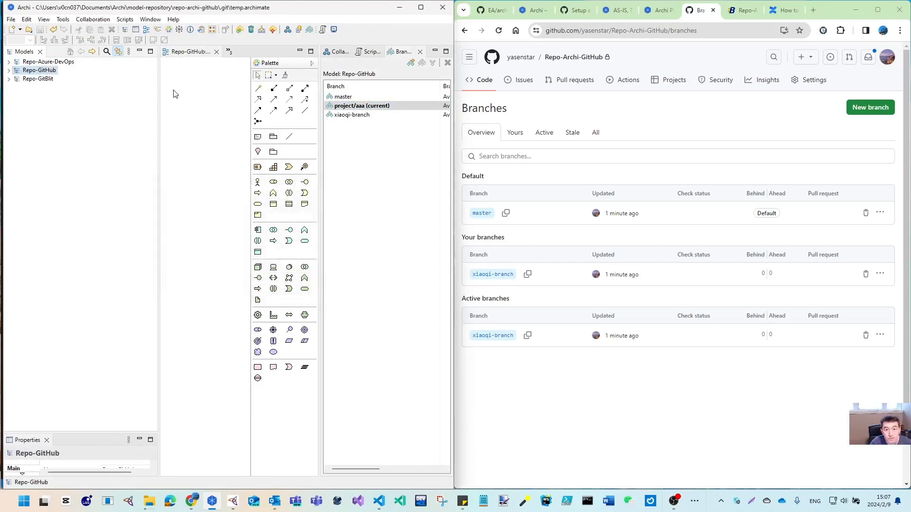
Reload GitHub's Branches page so project/aaa appears, then select the project/aaa branch
{"action": "left_click", "coordinate": [498, 30]}
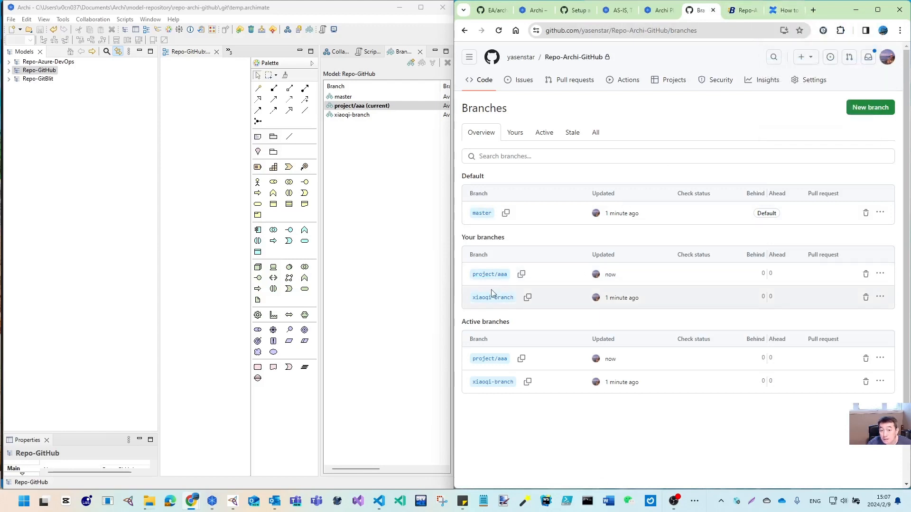
{"action": "left_click", "coordinate": [357, 105]}
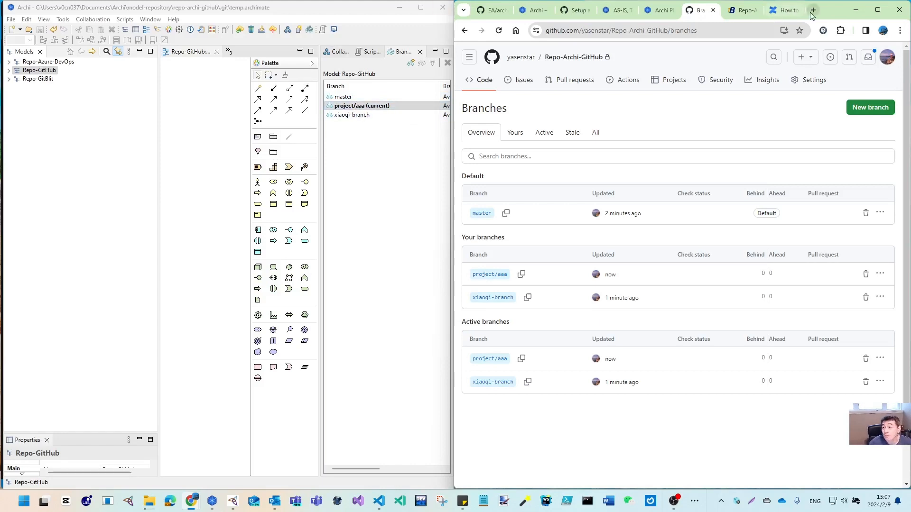
Select the Repo-Azure-DevOps model in Archi and bring up Azure DevOps' repository Files page
{"action": "left_click", "coordinate": [62, 63]}
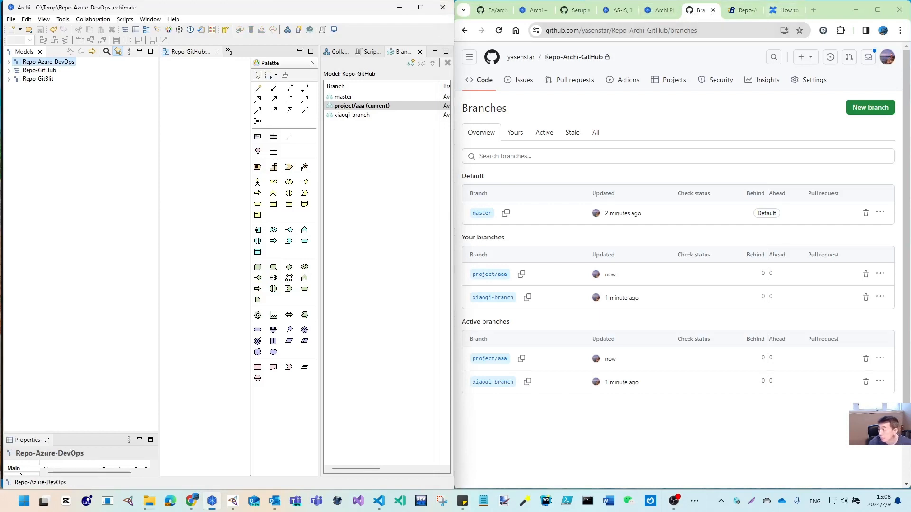
{"action": "left_click_drag", "start_coordinate": [910, 95], "coordinate": [601, 3]}
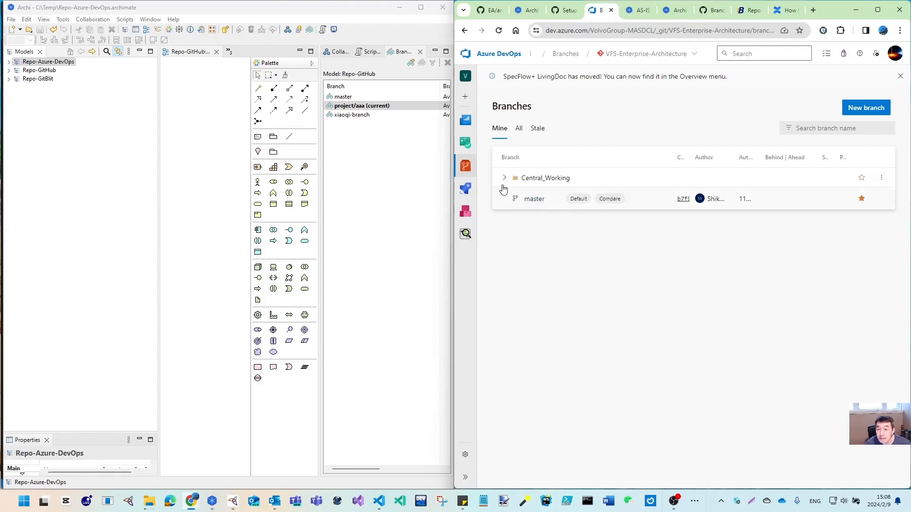
{"action": "mouse_move", "coordinate": [466, 167]}
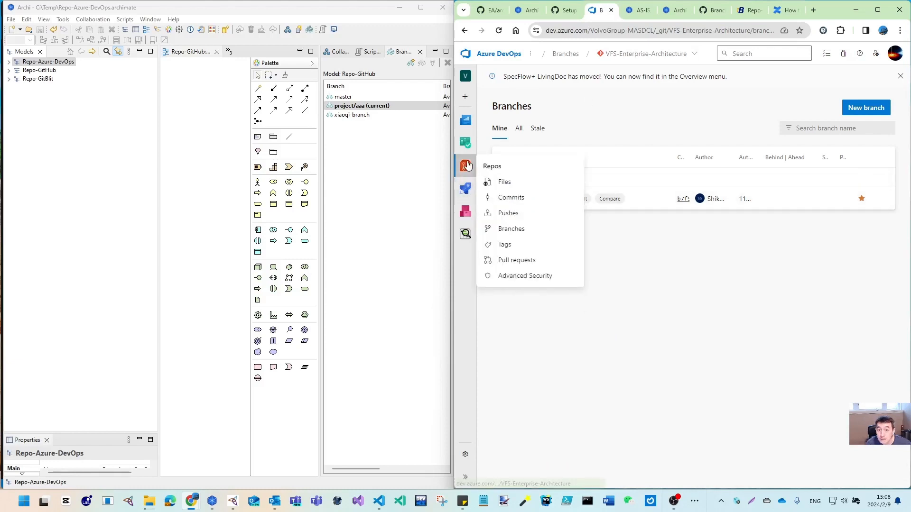
{"action": "left_click", "coordinate": [491, 181]}
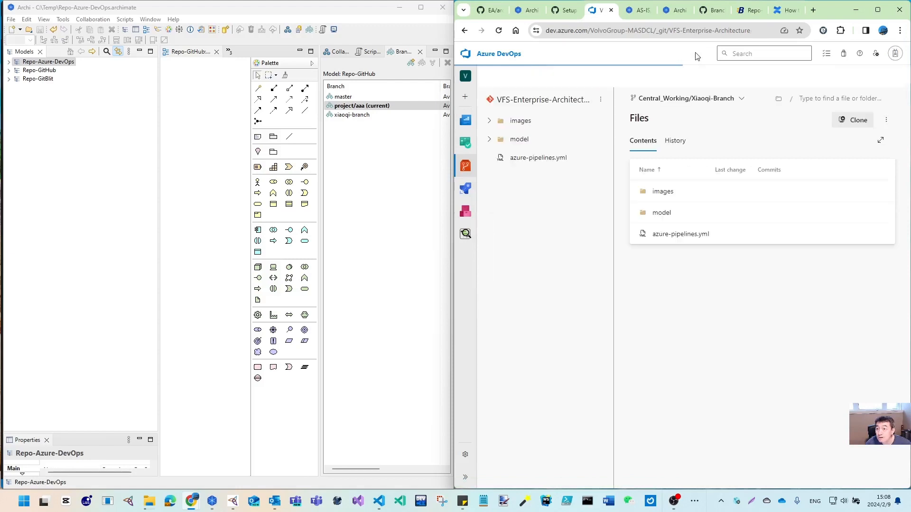
Create a new Git repository named Repo-Archi-Test with no README
{"action": "left_click", "coordinate": [682, 54]}
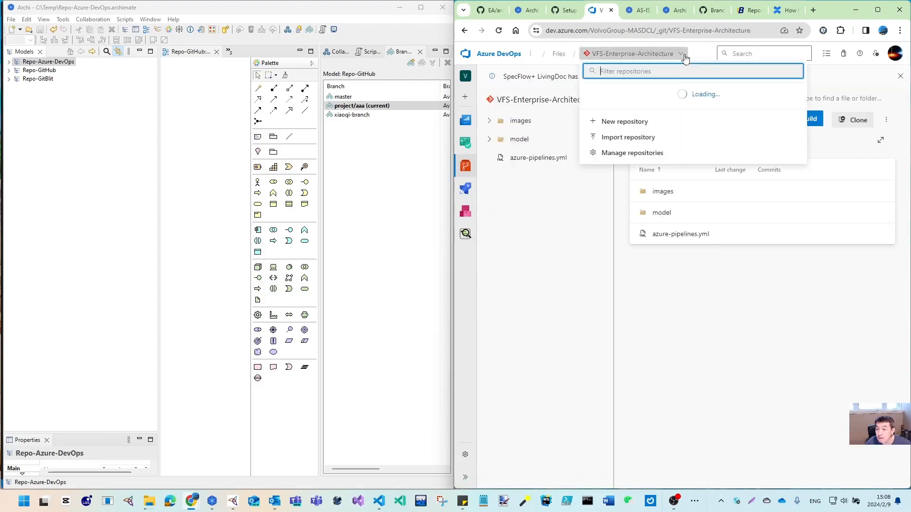
{"action": "left_click", "coordinate": [619, 226]}
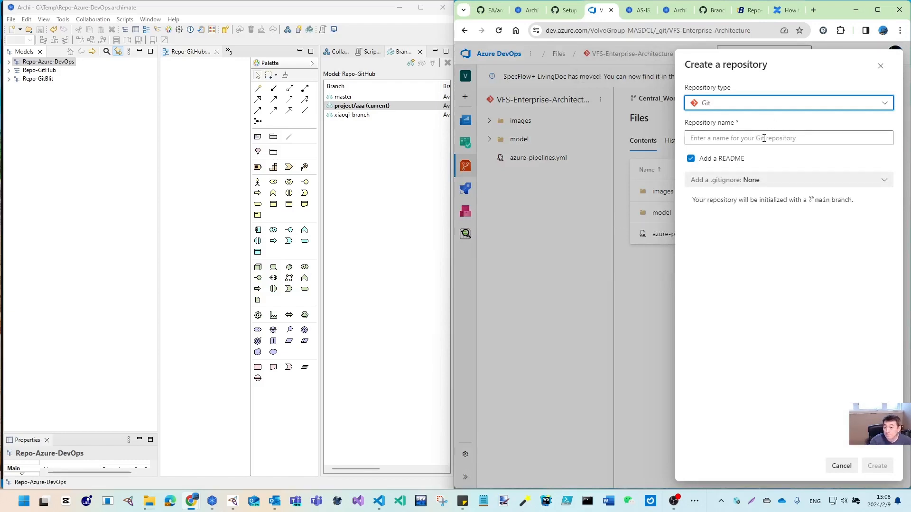
{"action": "left_click", "coordinate": [764, 138]}
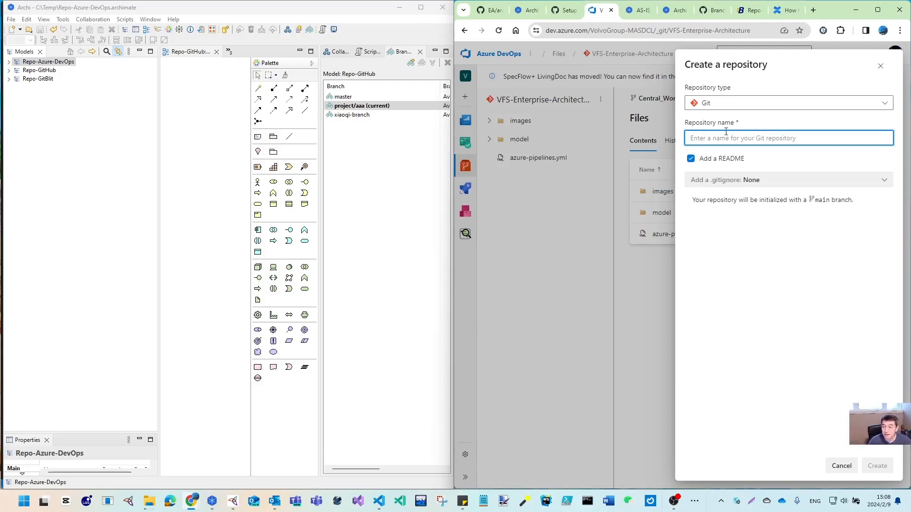
{"action": "left_click", "coordinate": [691, 162]}
{"action": "left_click", "coordinate": [707, 134]}
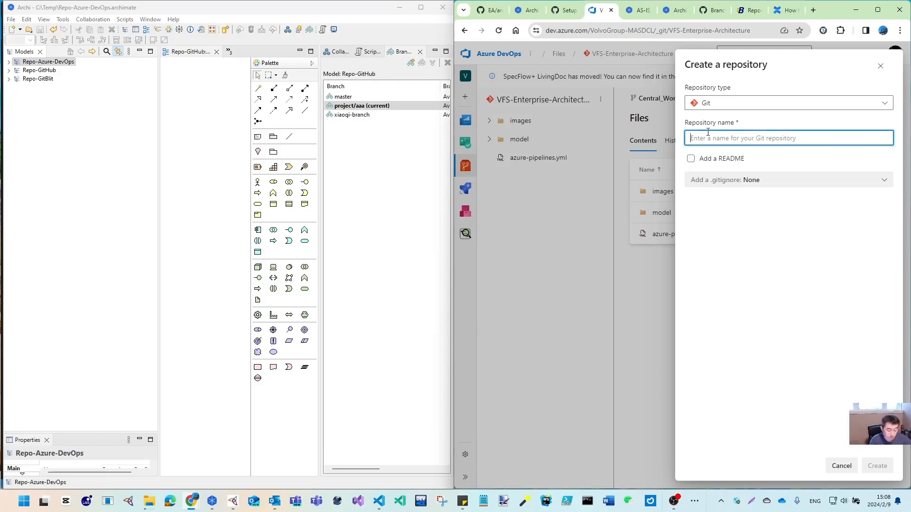
{"action": "type", "text": "Repo-Archi-Test"}
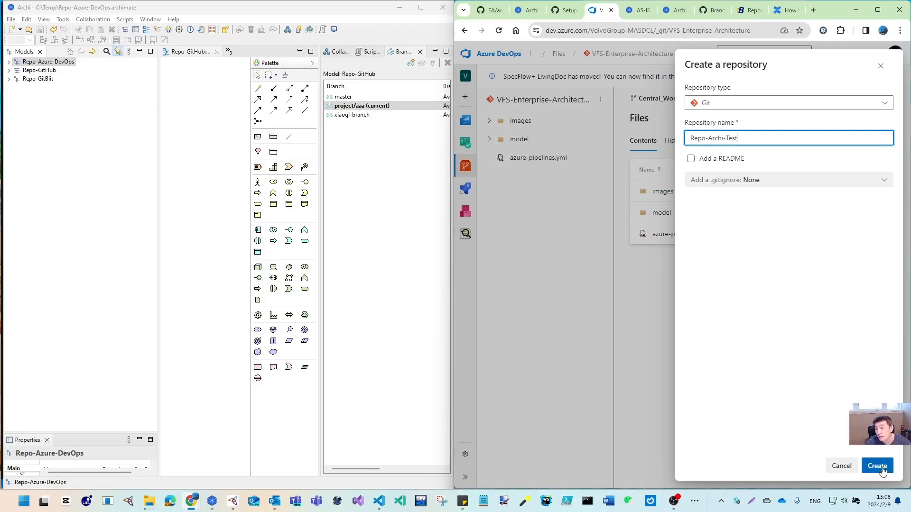
{"action": "left_click", "coordinate": [881, 467]}
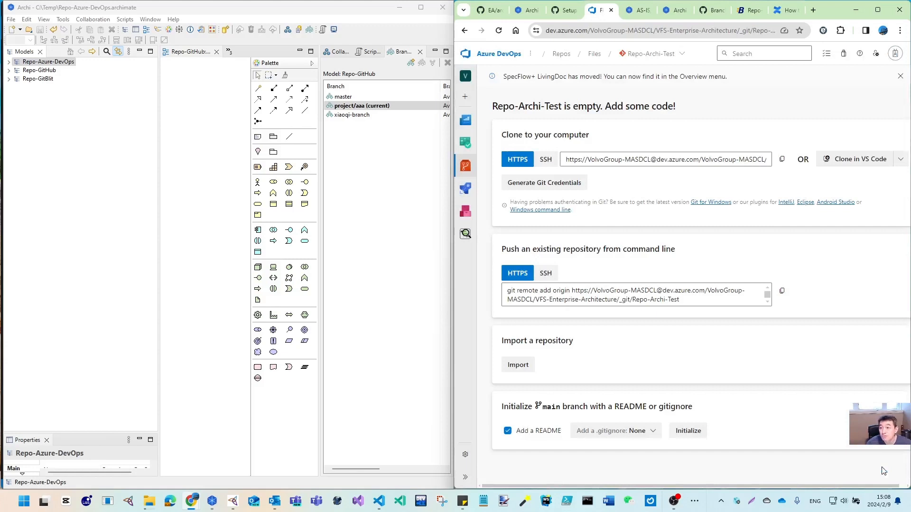
Copy Repo-Archi-Test's clone URL and paste it into Archi's Add Local Model to Workspace and Publish dialog
{"action": "left_click", "coordinate": [782, 159]}
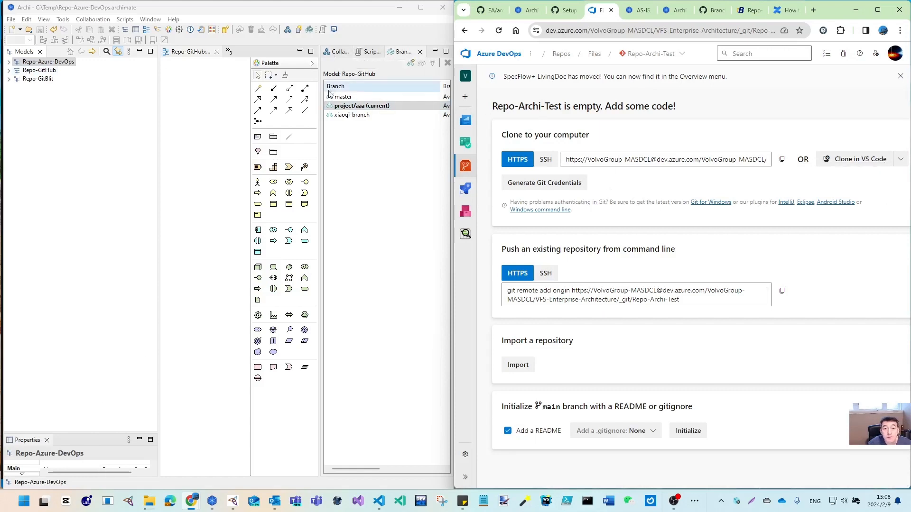
{"action": "left_click", "coordinate": [36, 62]}
{"action": "left_click", "coordinate": [93, 19]}
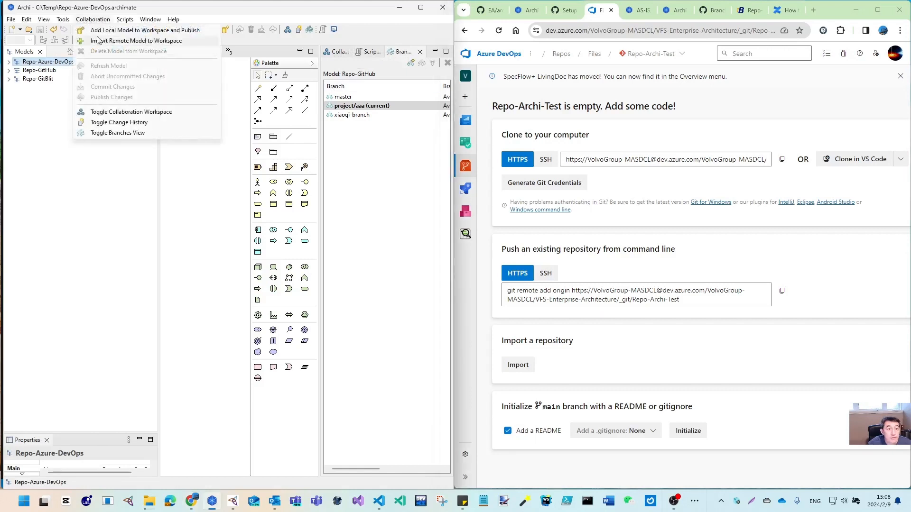
{"action": "left_click", "coordinate": [103, 39]}
{"action": "key", "text": "ctrl+v"}
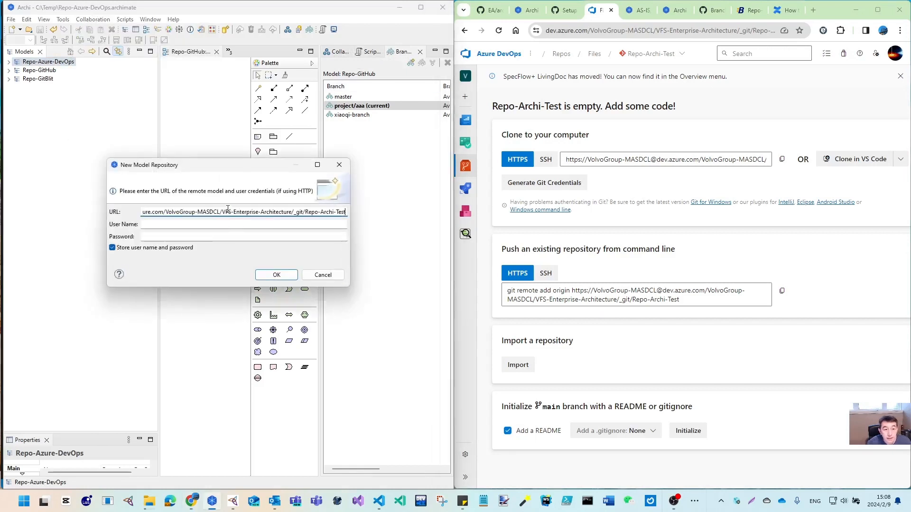
Enter the Azure DevOps user name and password and confirm, which fails as not authorized
{"action": "left_click", "coordinate": [224, 226]}
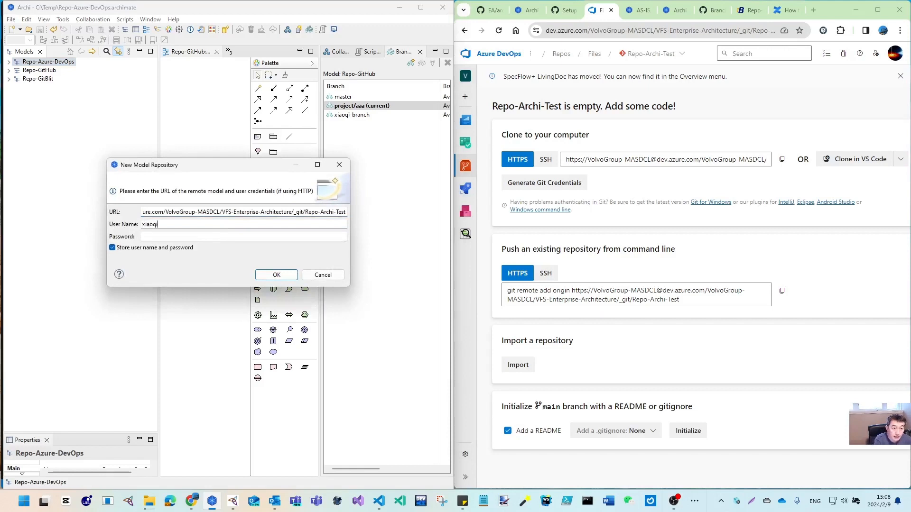
{"action": "key", "text": "Tab"}
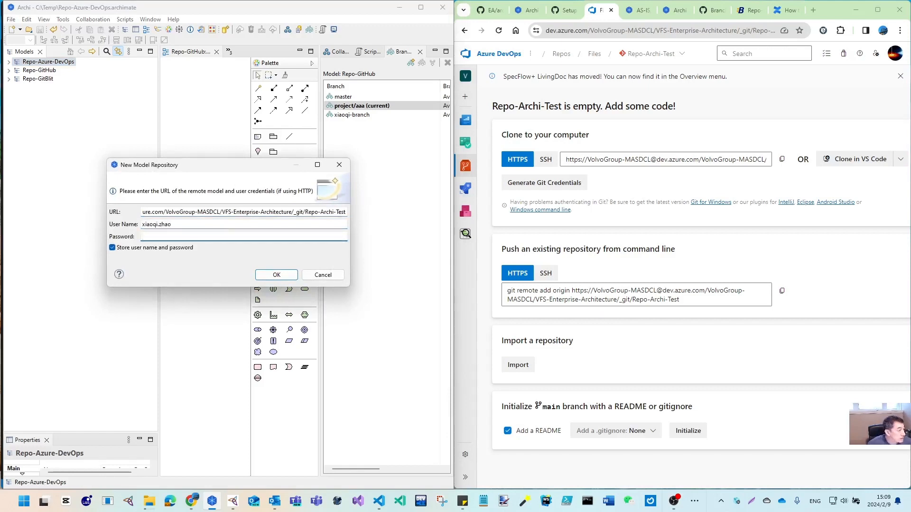
{"action": "key", "text": "alt+Tab"}
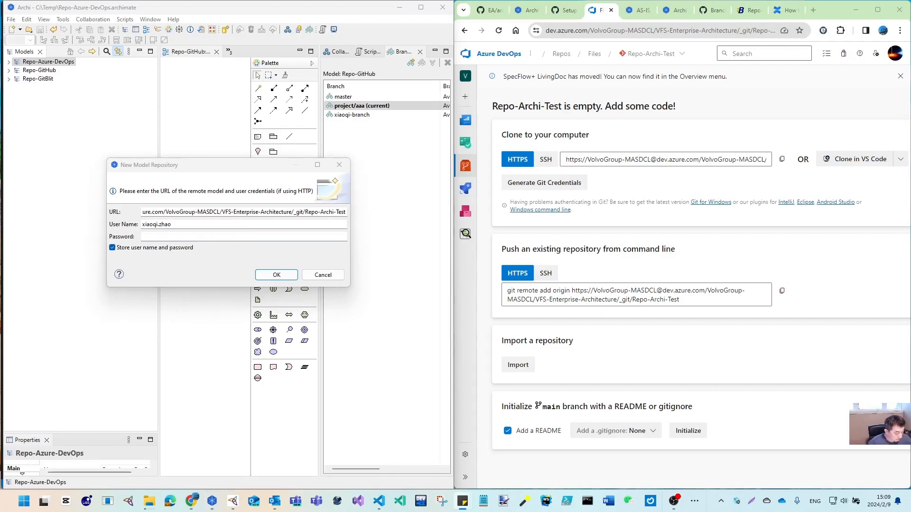
{"action": "left_click", "coordinate": [304, 233]}
{"action": "key", "text": "ctrl+v"}
{"action": "left_click", "coordinate": [284, 275]}
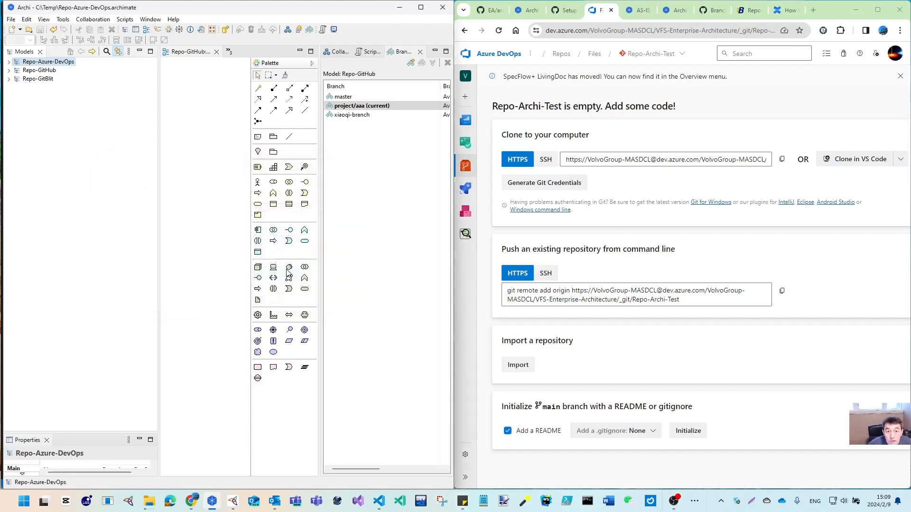
{"action": "left_click", "coordinate": [52, 62]}
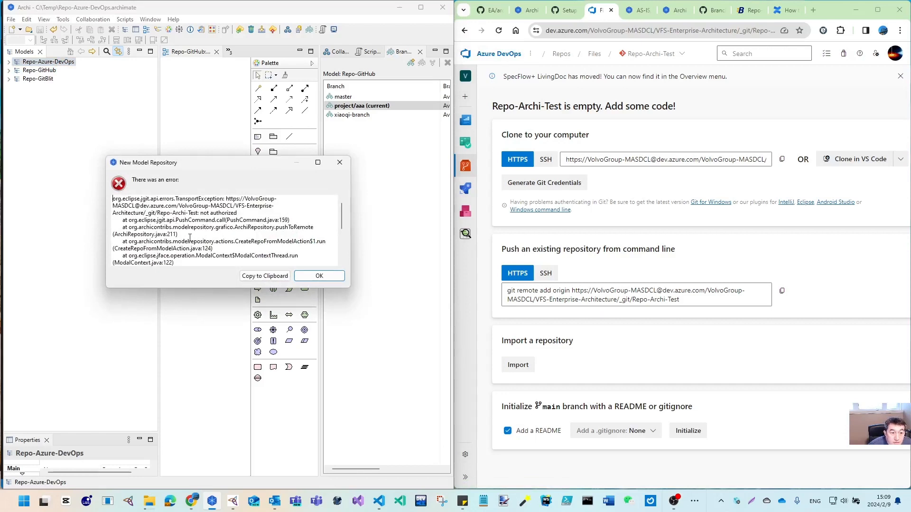
{"action": "scroll", "coordinate": [189, 238], "scroll_direction": "down", "scroll_amount": 3}
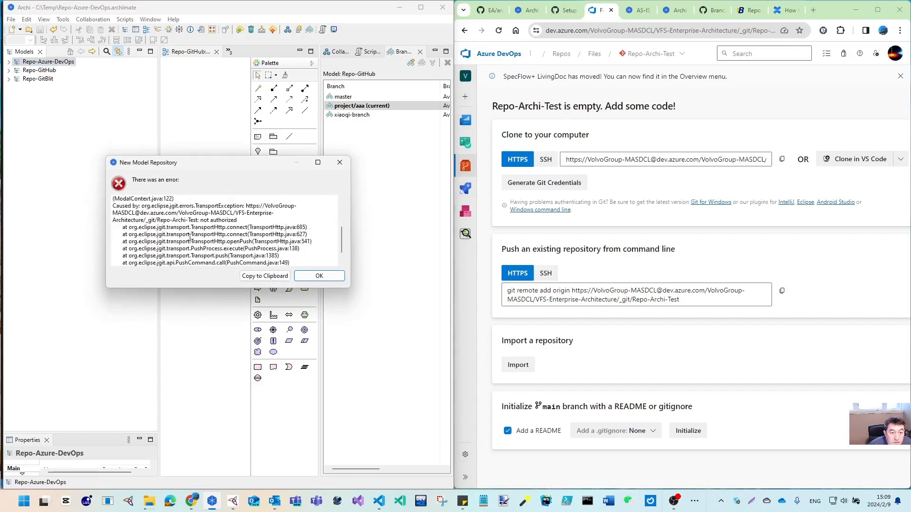
{"action": "scroll", "coordinate": [191, 237], "scroll_direction": "down", "scroll_amount": 1}
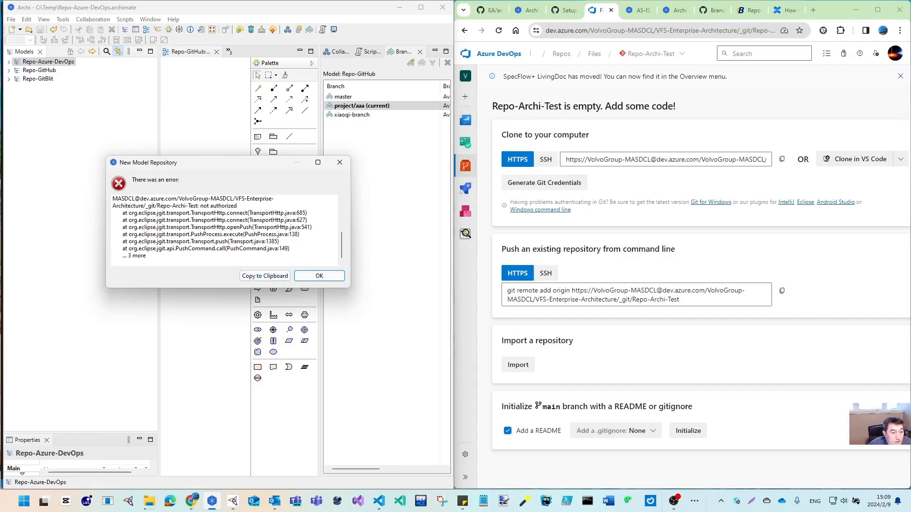
Dismiss the error and store the user name and password in the repository's Authentication properties
{"action": "key", "text": "Return"}
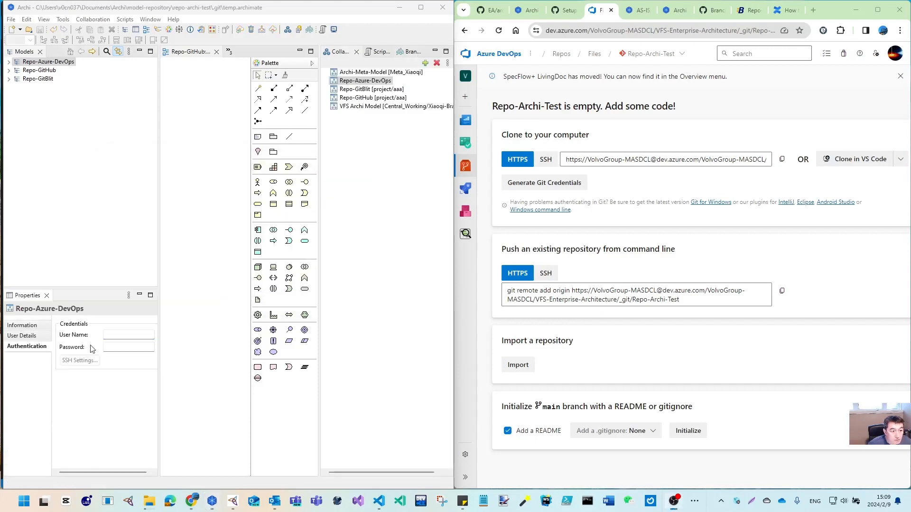
{"action": "left_click", "coordinate": [121, 335]}
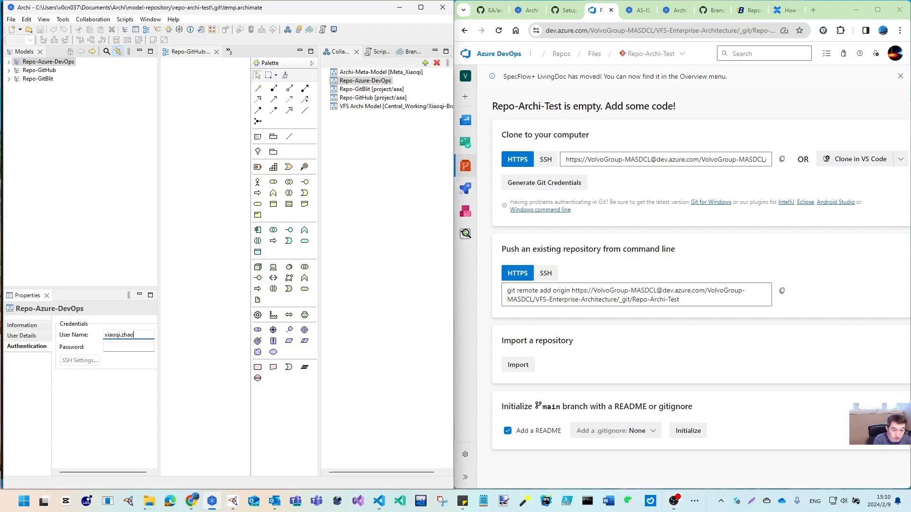
{"action": "key", "text": "Tab"}
{"action": "key", "text": "ctrl+v"}
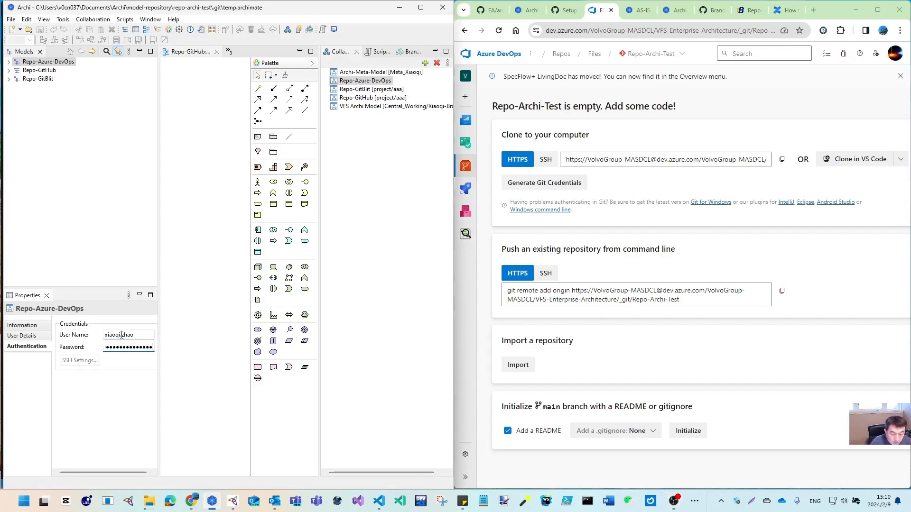
Publish the Repo-Azure-DevOps model's changes so it shows on the master branch
{"action": "left_click", "coordinate": [63, 63]}
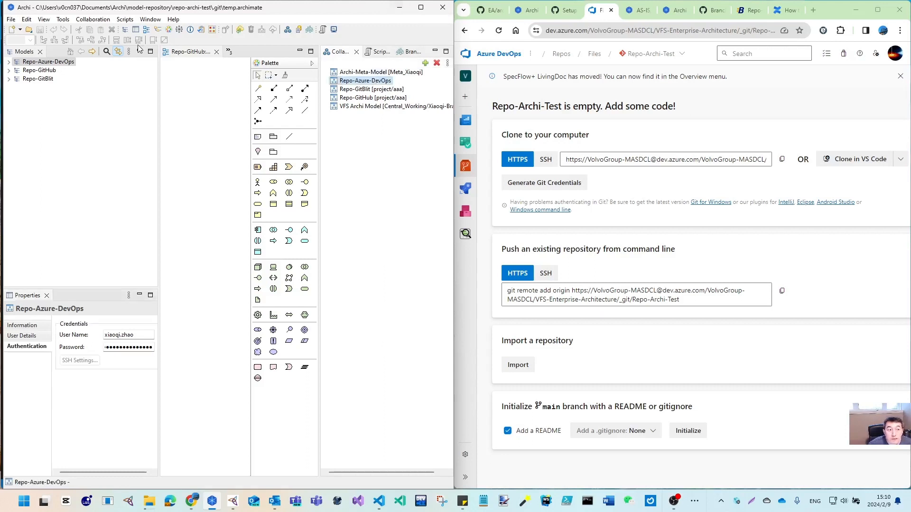
{"action": "left_click", "coordinate": [93, 19]}
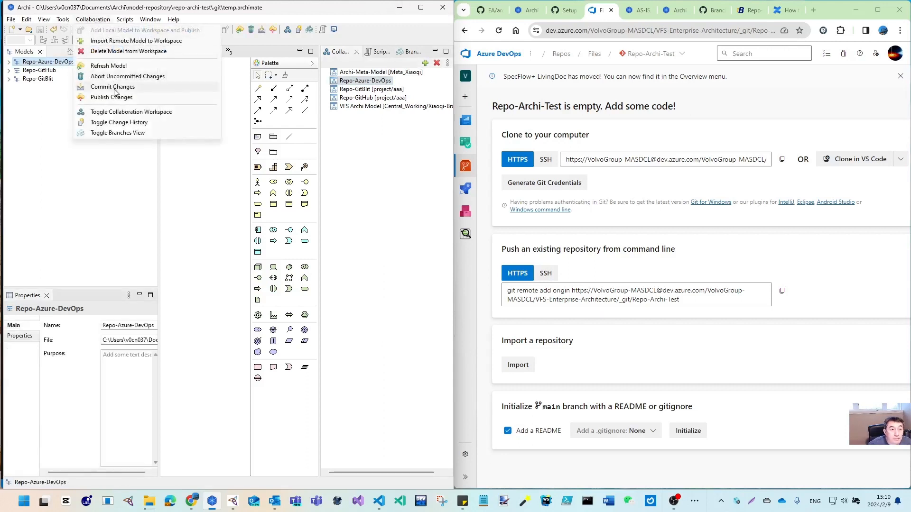
{"action": "left_click", "coordinate": [118, 97]}
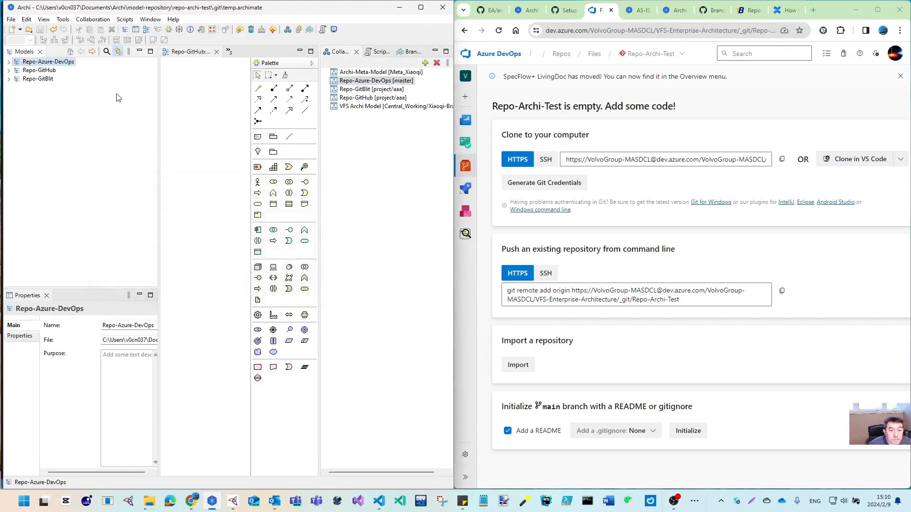
Open Repo-Archi-Test's files, expand the pushed model folder, and expand the model in Archi
{"action": "left_click", "coordinate": [649, 53]}
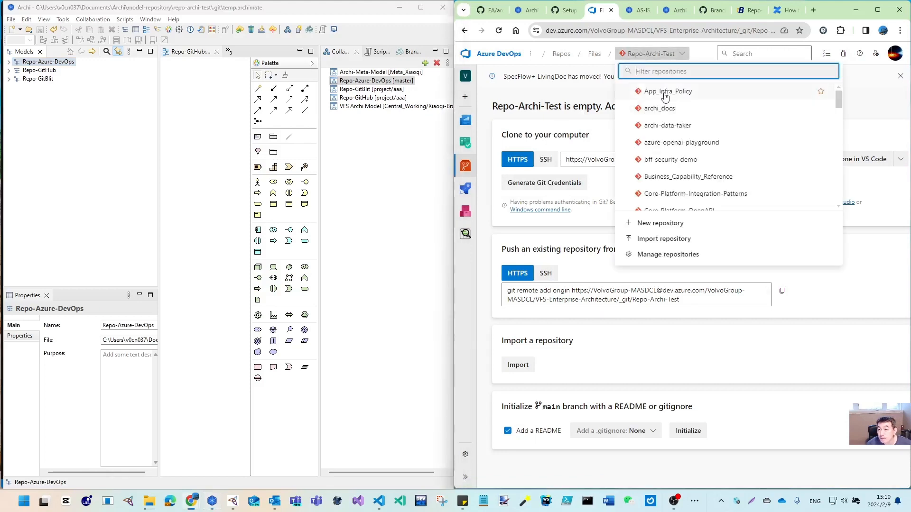
{"action": "mouse_move", "coordinate": [464, 189]}
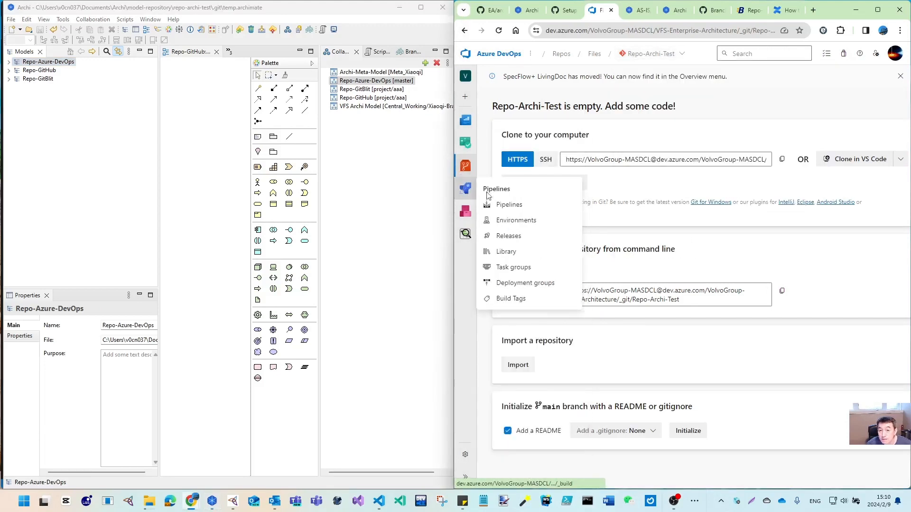
{"action": "mouse_move", "coordinate": [464, 166]}
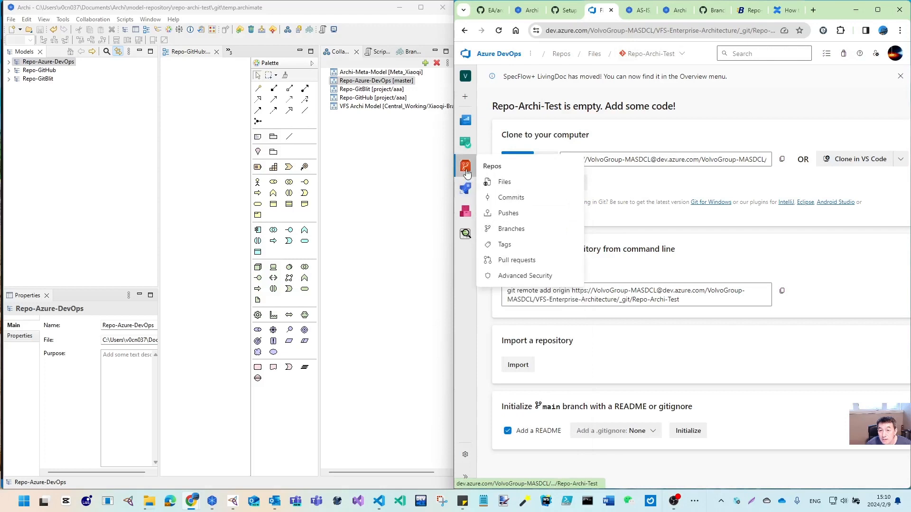
{"action": "left_click", "coordinate": [504, 182]}
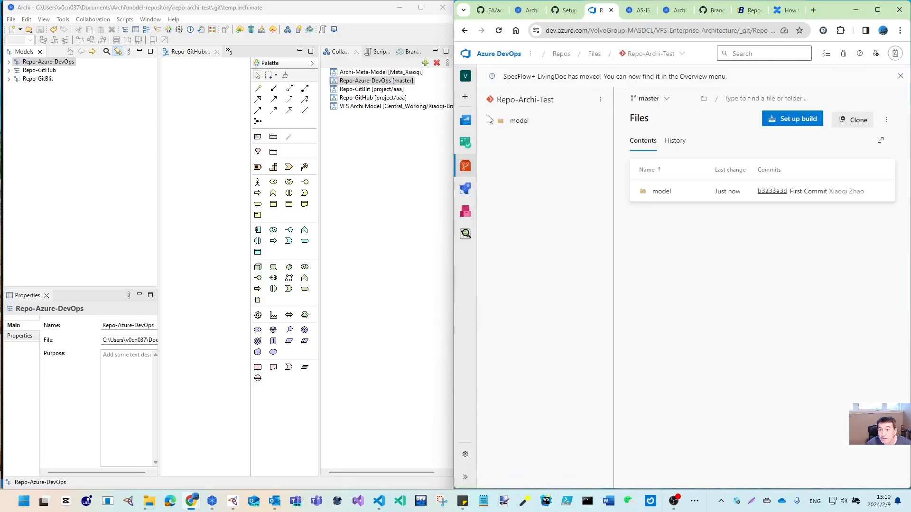
{"action": "left_click", "coordinate": [489, 120]}
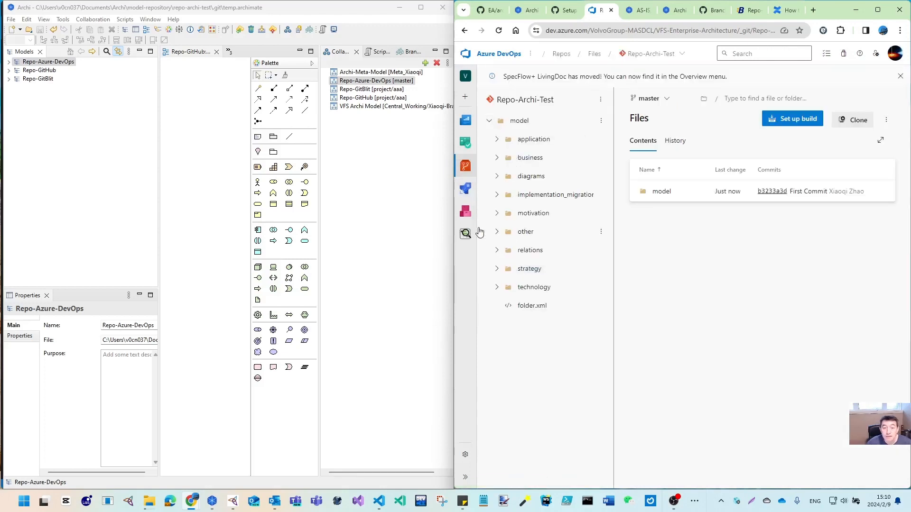
{"action": "left_click", "coordinate": [8, 62]}
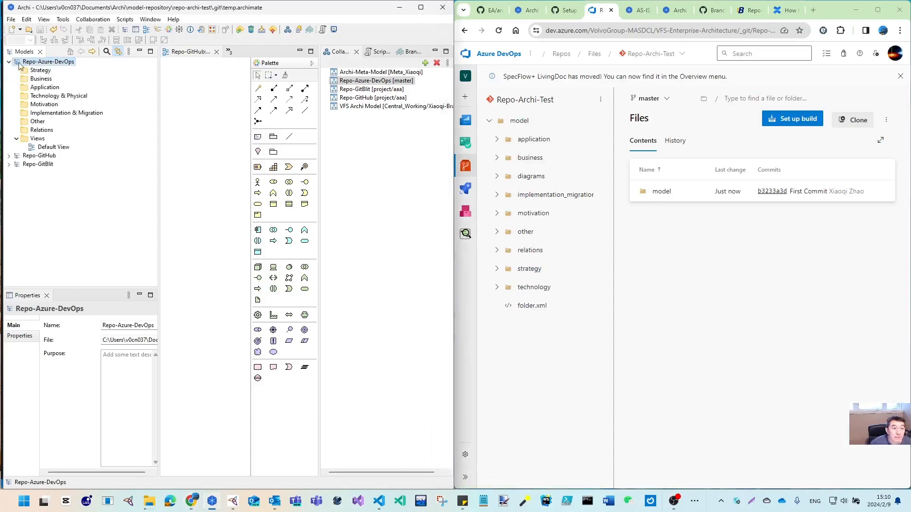
In Archi's widened branches panel, create and check out xiaoqi-branch from master
{"action": "left_click", "coordinate": [405, 51]}
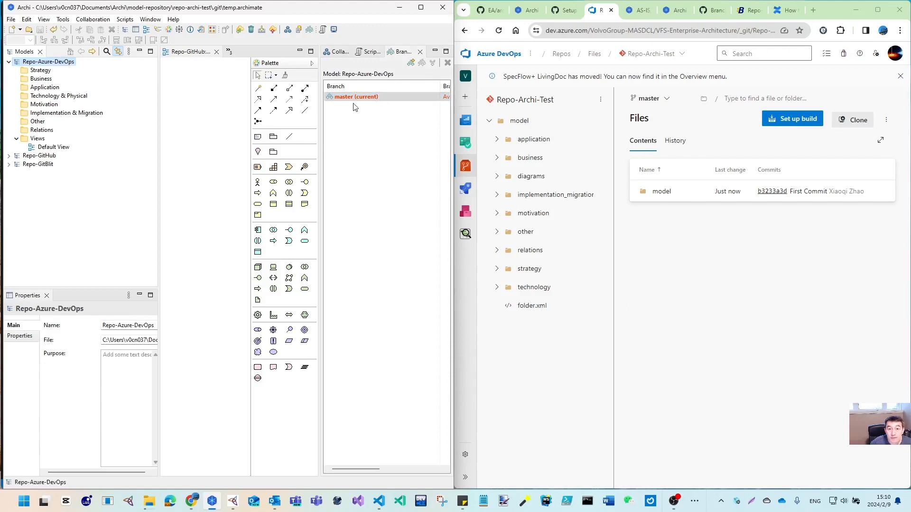
{"action": "left_click_drag", "start_coordinate": [320, 115], "coordinate": [99, 120]}
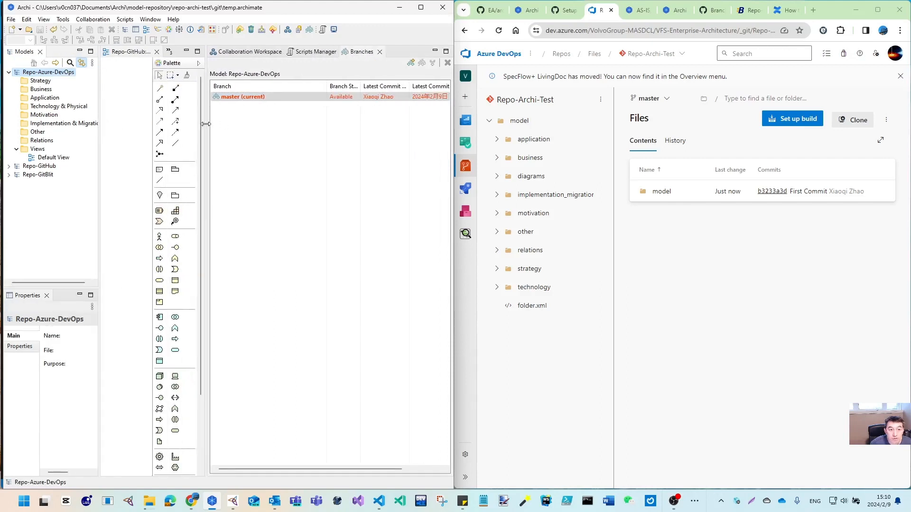
{"action": "left_click_drag", "start_coordinate": [205, 125], "coordinate": [226, 125]}
{"action": "left_click", "coordinate": [265, 99]}
{"action": "right_click", "coordinate": [266, 101]}
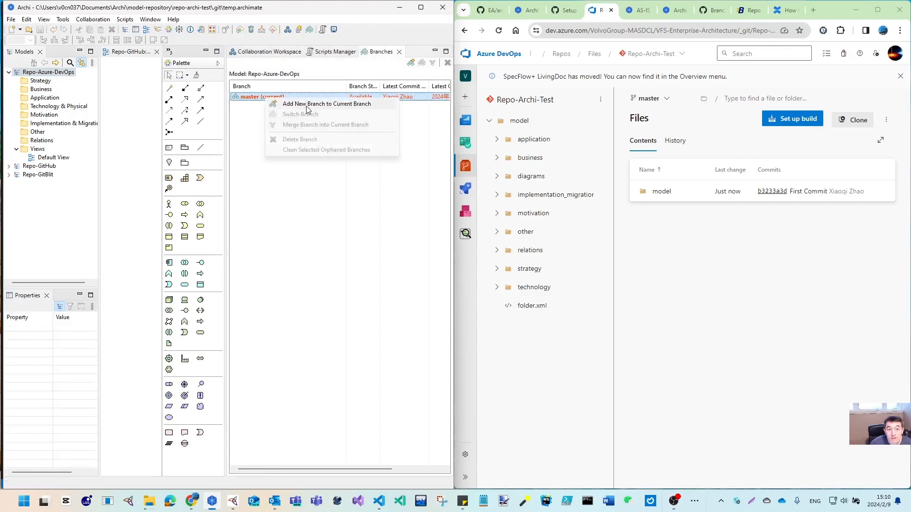
{"action": "left_click", "coordinate": [307, 110]}
{"action": "type", "text": "xiaoqi"}
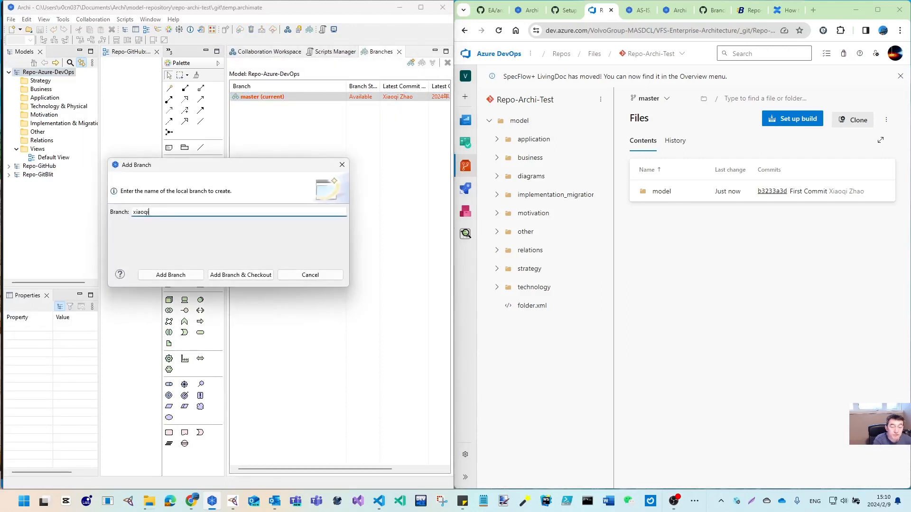
{"action": "type", "text": "-branch"}
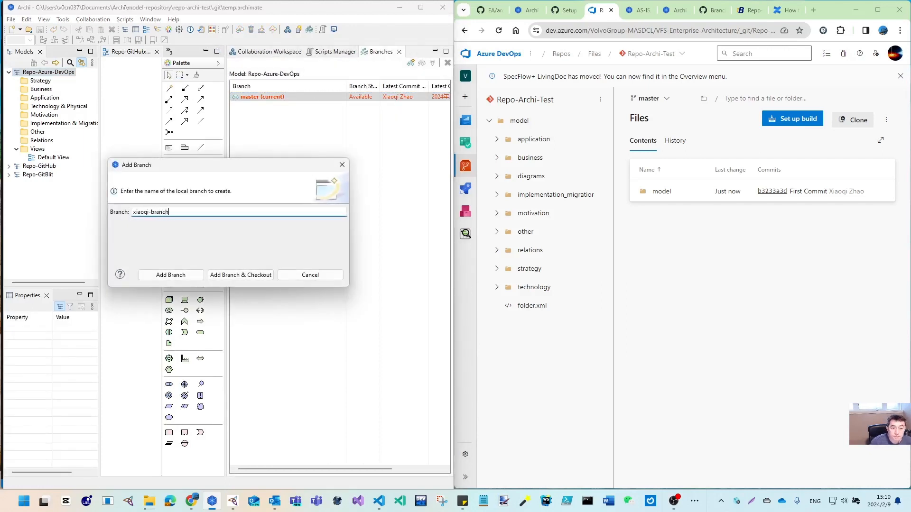
{"action": "left_click", "coordinate": [261, 276]}
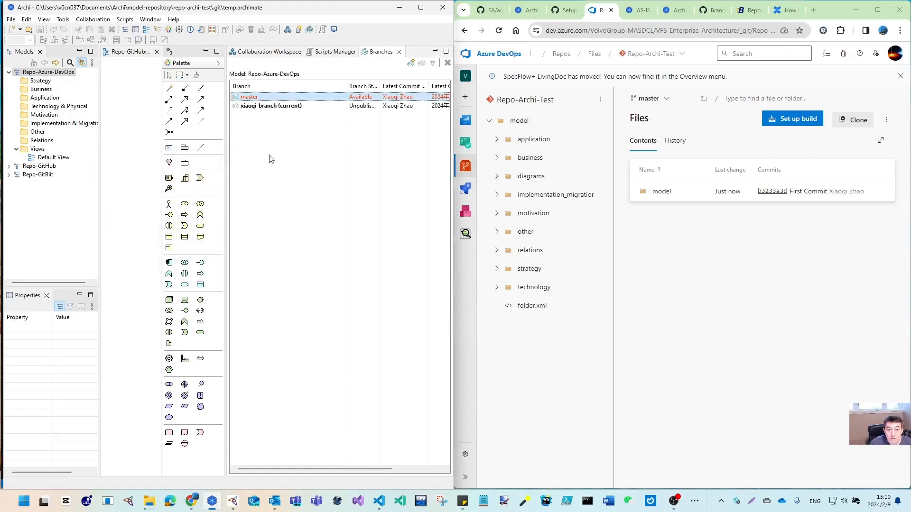
{"action": "left_click", "coordinate": [274, 106]}
Open the model's Collaboration menu and view Repo-Archi-Test's Azure DevOps branches, including xiaoqi-branch
{"action": "left_click", "coordinate": [58, 74]}
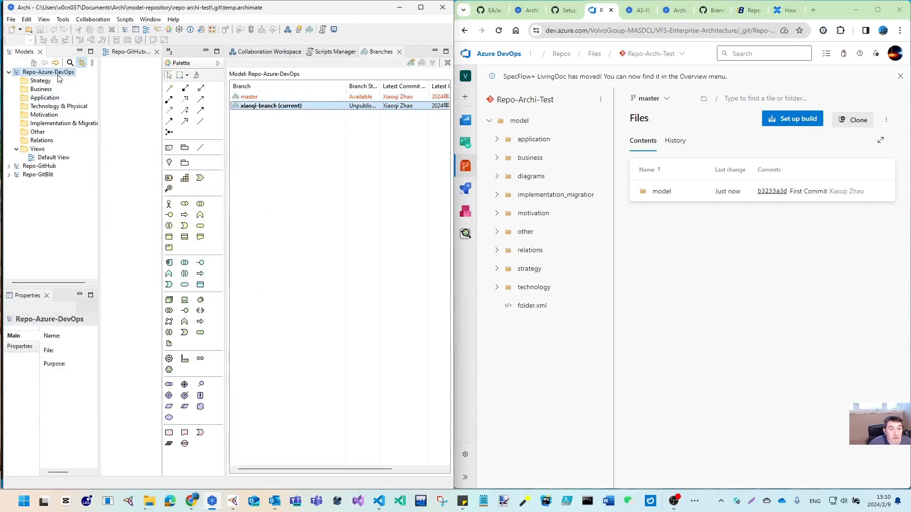
{"action": "left_click", "coordinate": [93, 19]}
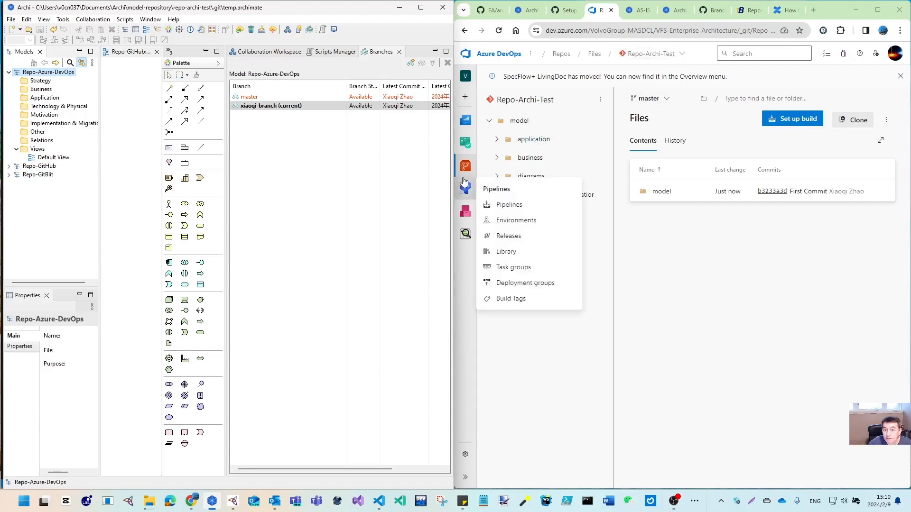
{"action": "mouse_move", "coordinate": [466, 167]}
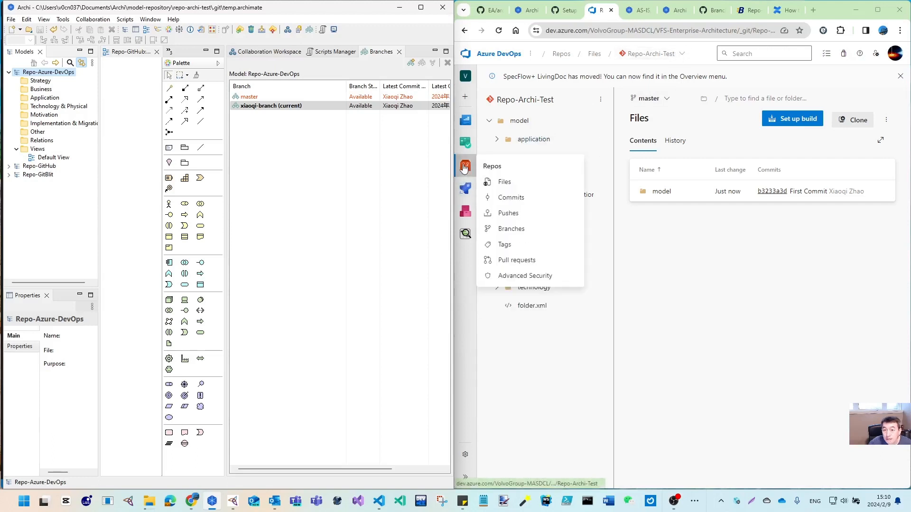
{"action": "left_click", "coordinate": [514, 228]}
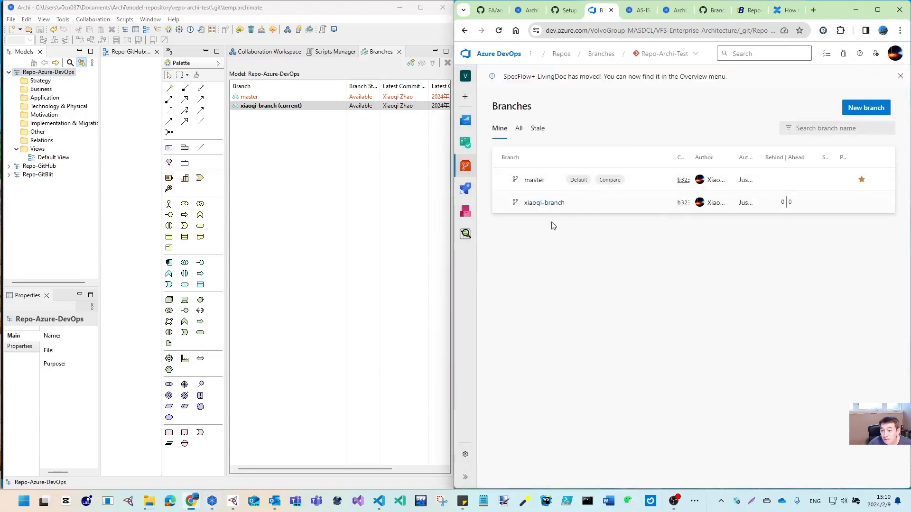
Create and check out a new branch project/aaa from xiaoqi-branch
{"action": "right_click", "coordinate": [276, 107]}
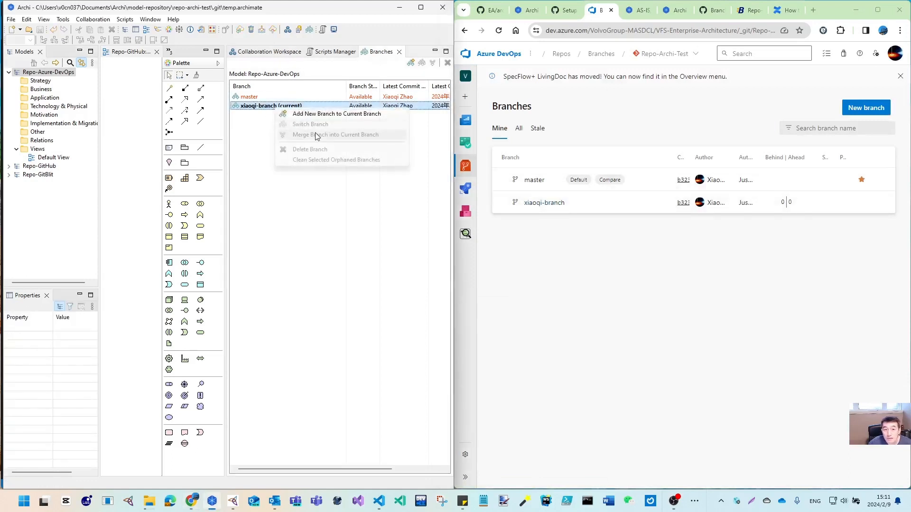
{"action": "left_click", "coordinate": [313, 116]}
{"action": "type", "text": "project/aaa"}
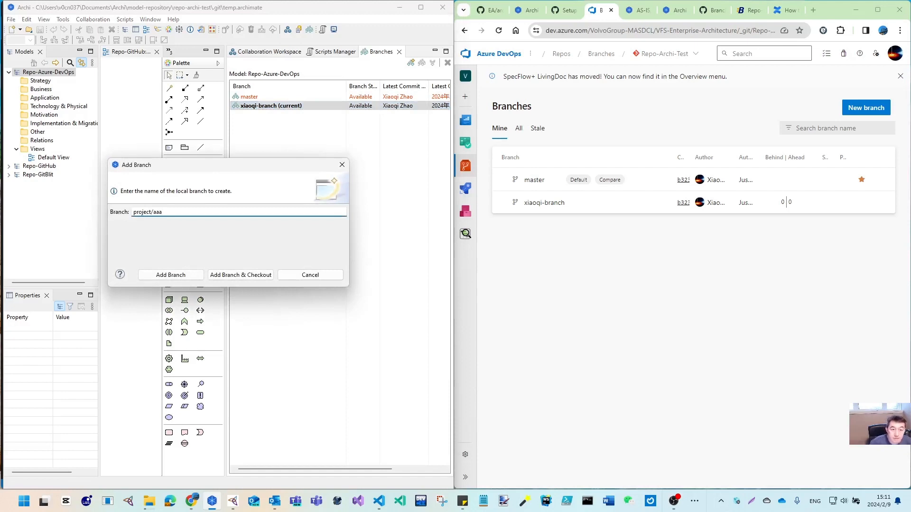
{"action": "left_click", "coordinate": [271, 275]}
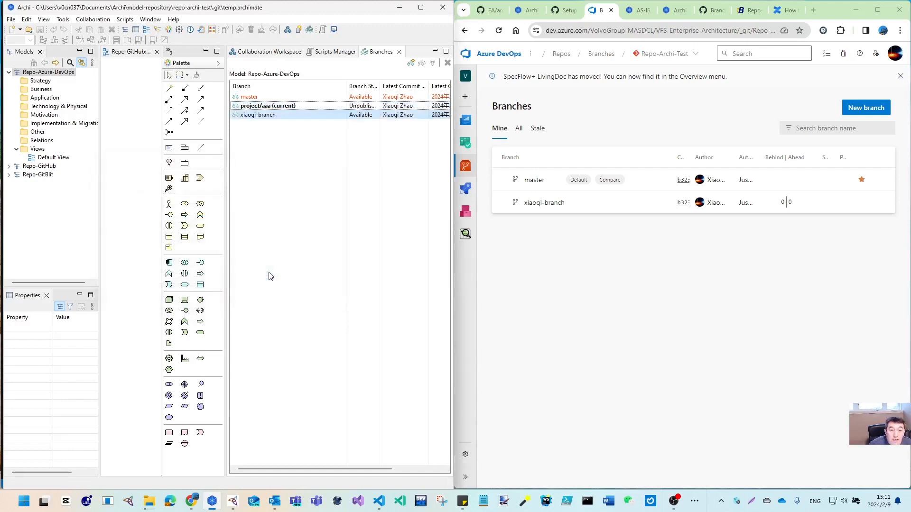
Publish project/aaa and reload Azure DevOps Branches to see it under a project folder
{"action": "left_click", "coordinate": [264, 105]}
{"action": "left_click", "coordinate": [36, 73]}
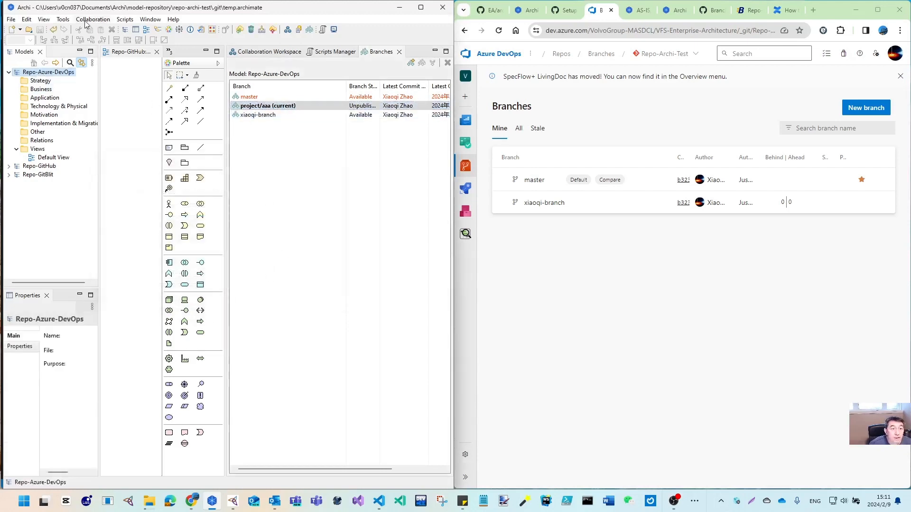
{"action": "left_click", "coordinate": [95, 19]}
{"action": "left_click", "coordinate": [112, 101]}
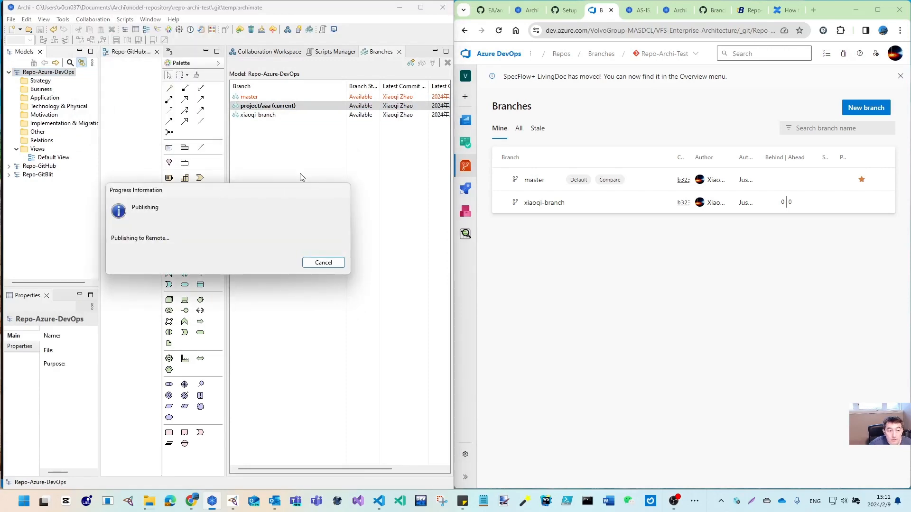
{"action": "left_click", "coordinate": [498, 31]}
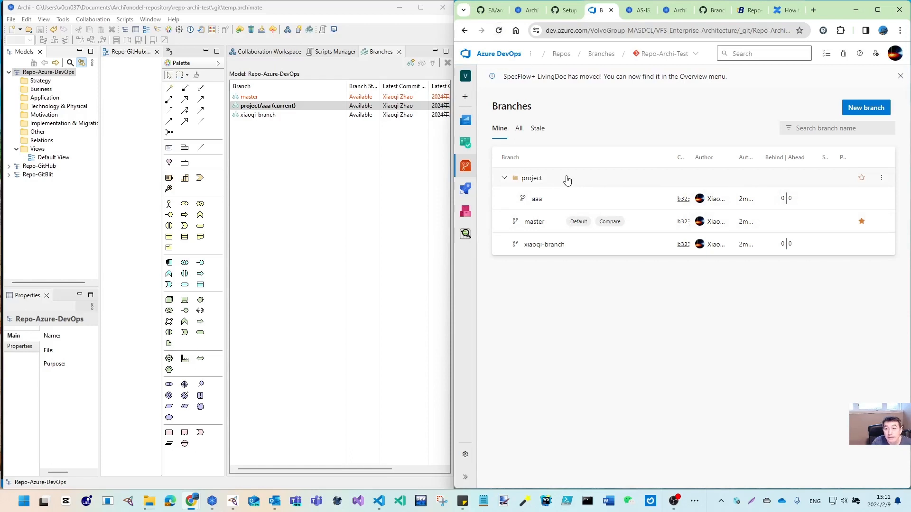
{"action": "left_click", "coordinate": [263, 107]}
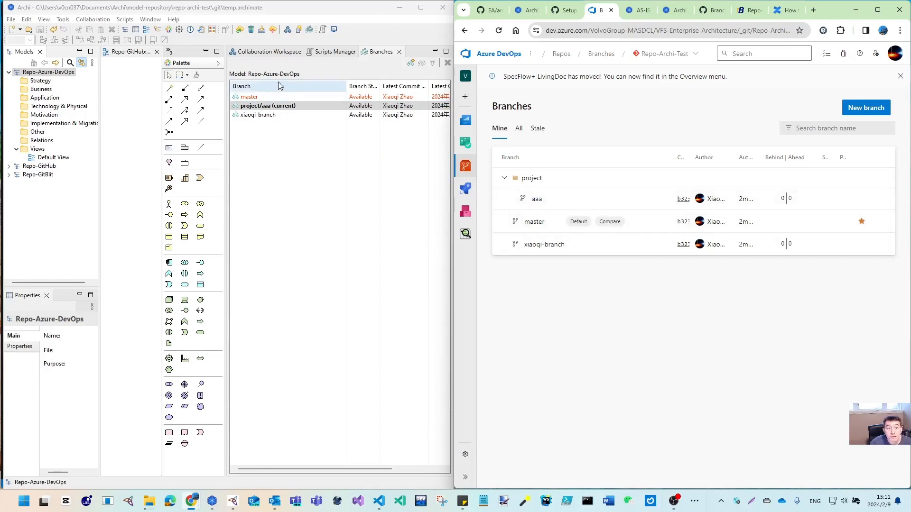
{"action": "left_click", "coordinate": [280, 107]}
Create and check out a new branch project/bbb/phase1 from project/aaa
{"action": "right_click", "coordinate": [283, 108]}
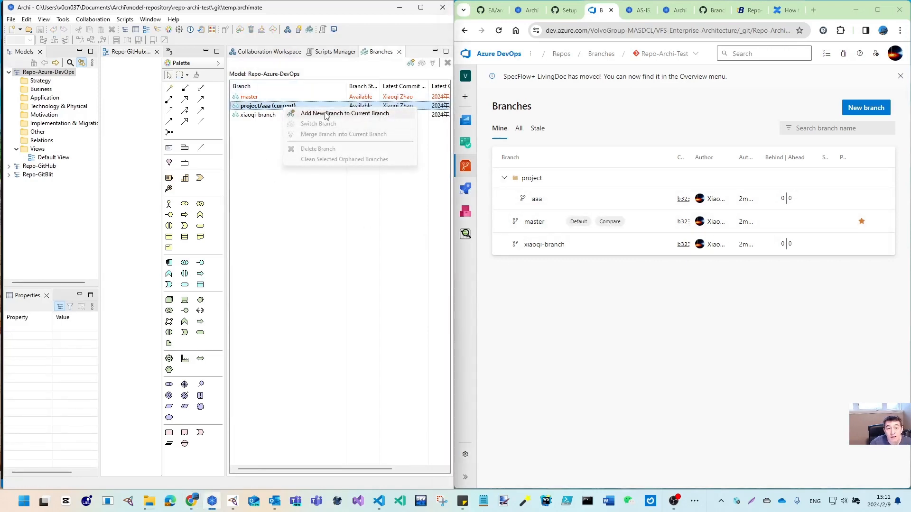
{"action": "left_click", "coordinate": [323, 113]}
{"action": "type", "text": "pro"}
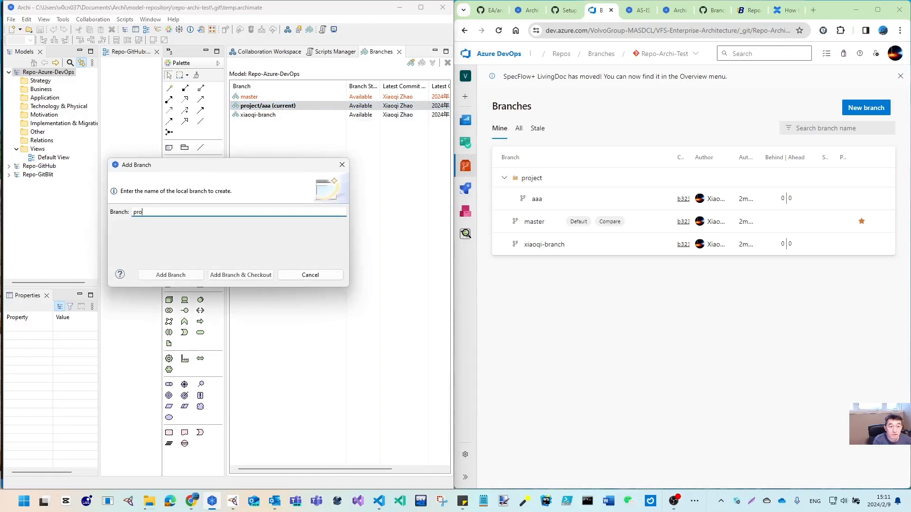
{"action": "type", "text": "ject/bbb/phase1"}
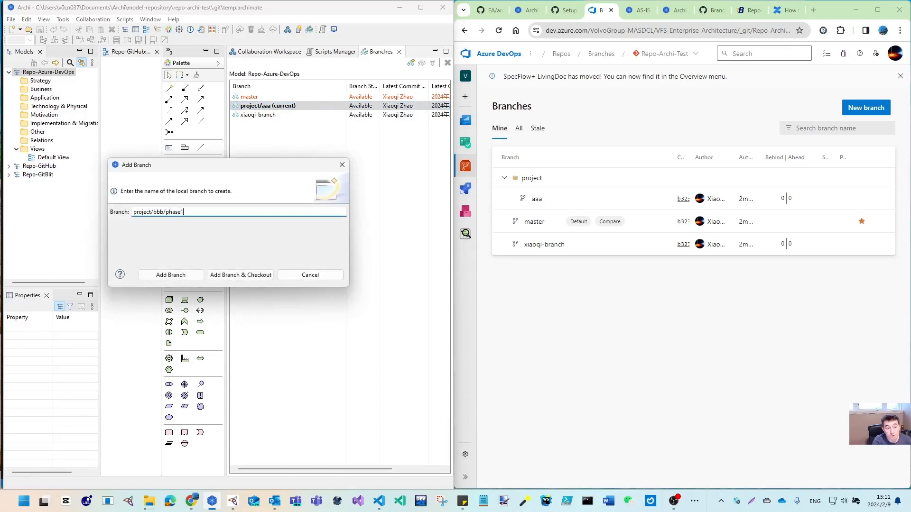
{"action": "left_click", "coordinate": [264, 275]}
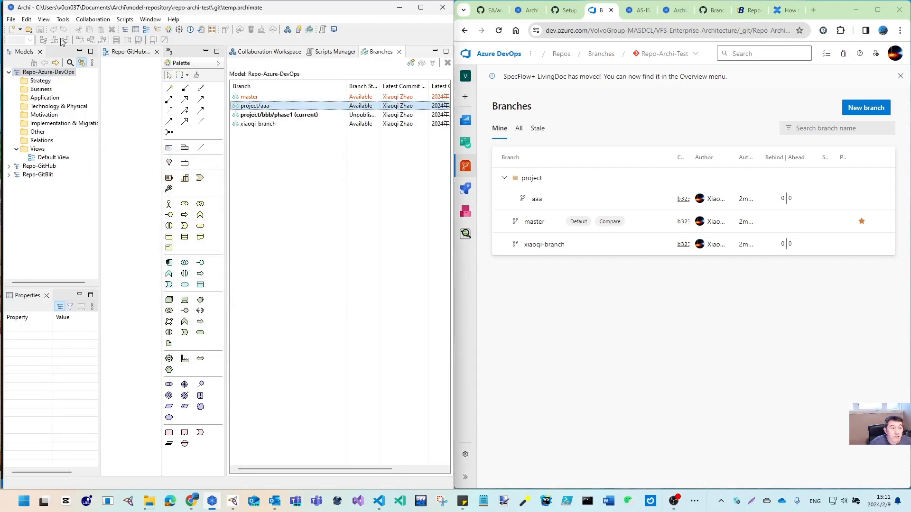
Publish project/bbb/phase1, reload Azure DevOps Branches, then switch to the coArchi setup wiki tab
{"action": "left_click", "coordinate": [45, 73]}
{"action": "left_click", "coordinate": [86, 20]}
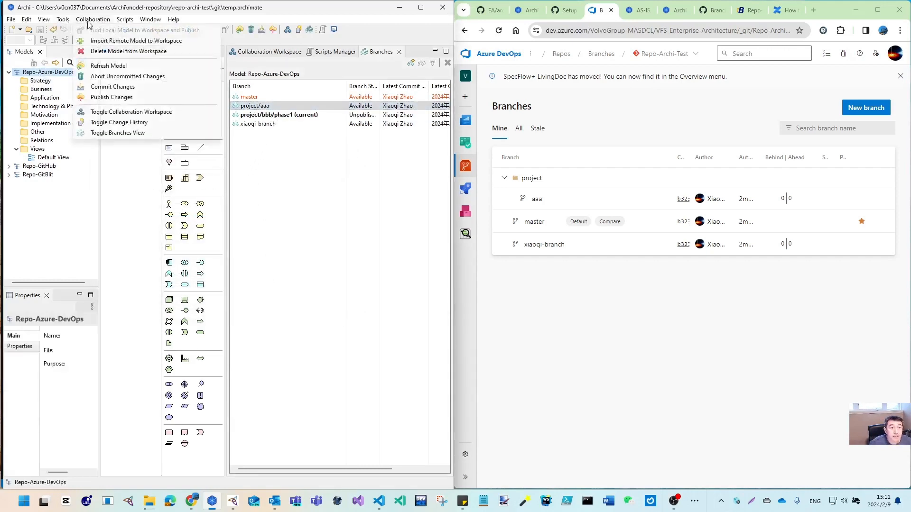
{"action": "left_click", "coordinate": [114, 98]}
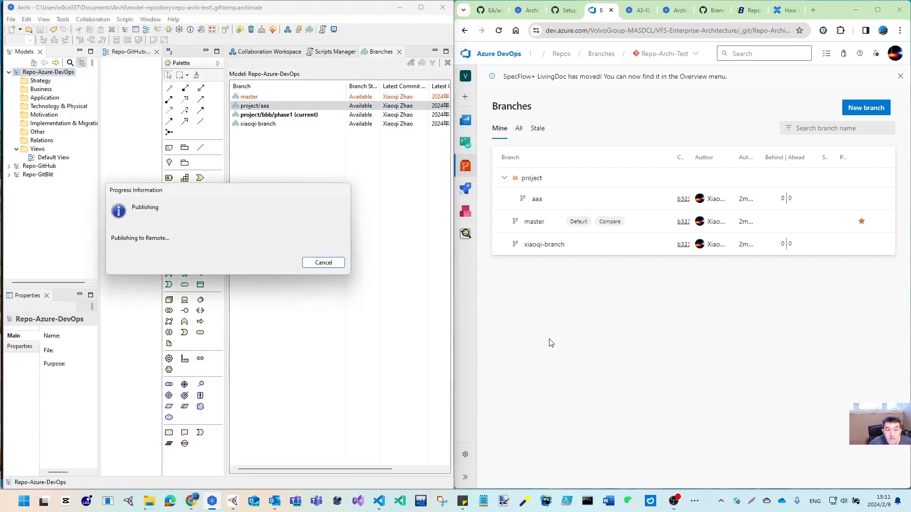
{"action": "left_click", "coordinate": [500, 32]}
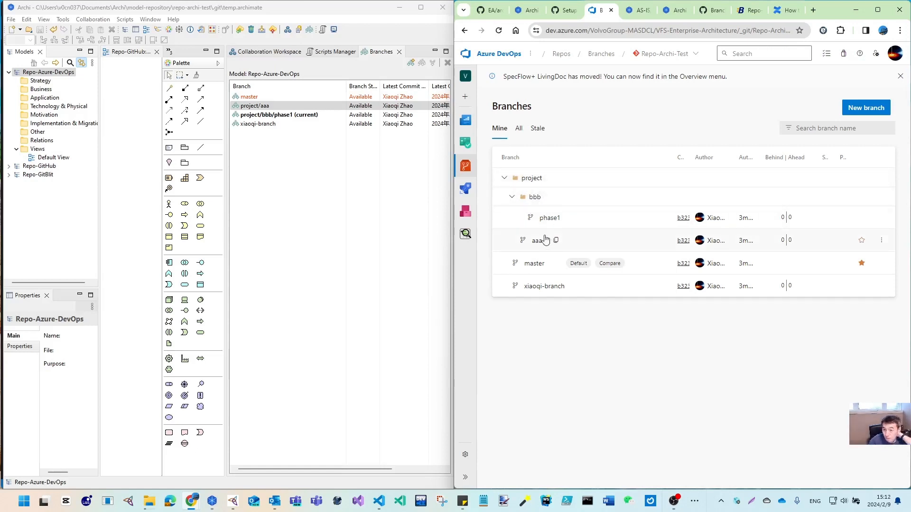
{"action": "left_click", "coordinate": [565, 14]}
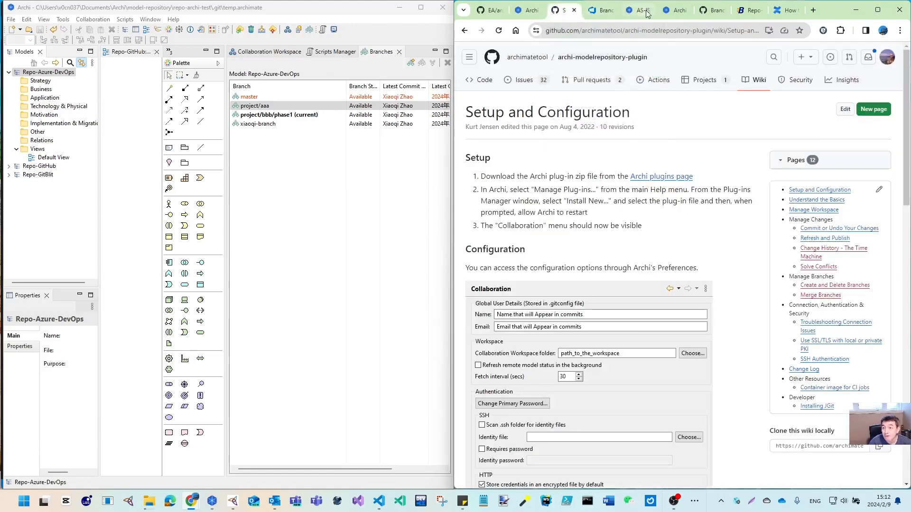
View the Repo-Archi-GitHub branches for comparison, then return to the Azure DevOps branch list
{"action": "left_click", "coordinate": [719, 14]}
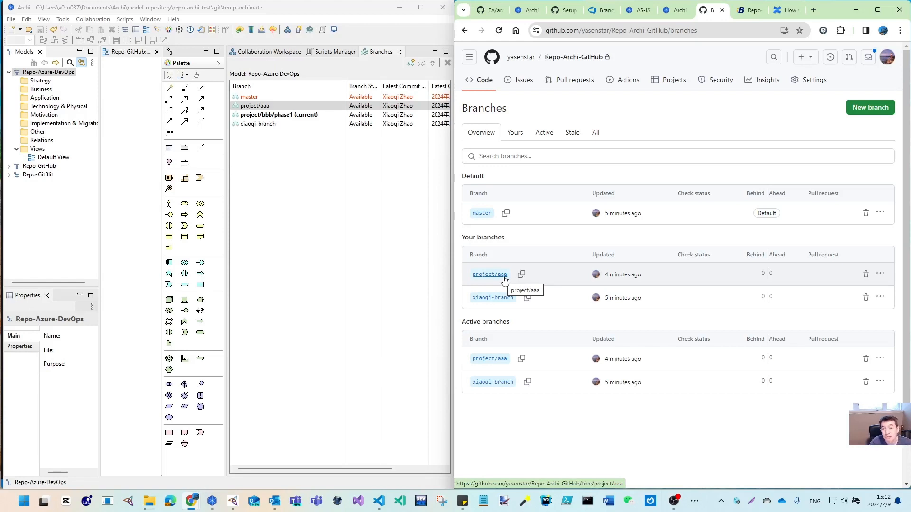
{"action": "left_click", "coordinate": [599, 10]}
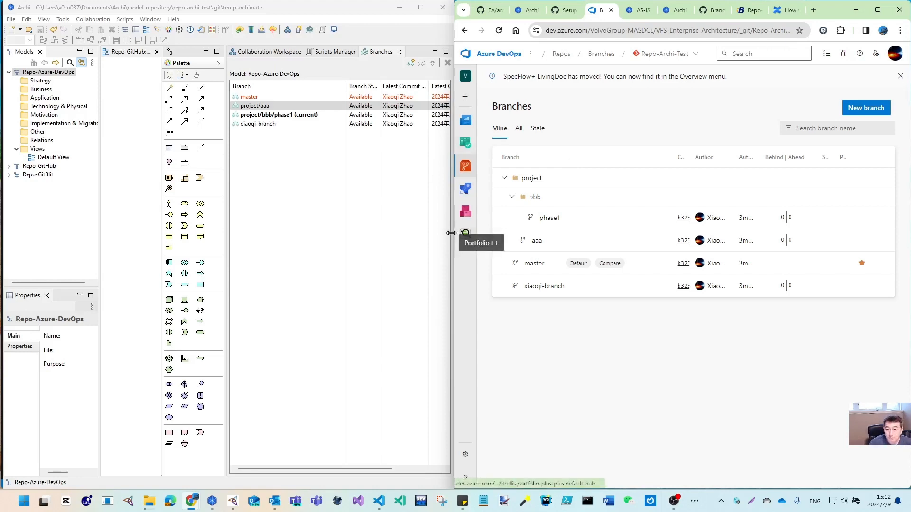
Resize the browser window showing Azure DevOps' four-branch tree
{"action": "mouse_move", "coordinate": [453, 234]}
{"action": "left_mouse_down"}
{"action": "mouse_move", "coordinate": [488, 237]}
{"action": "mouse_move", "coordinate": [454, 244]}
{"action": "left_mouse_up"}
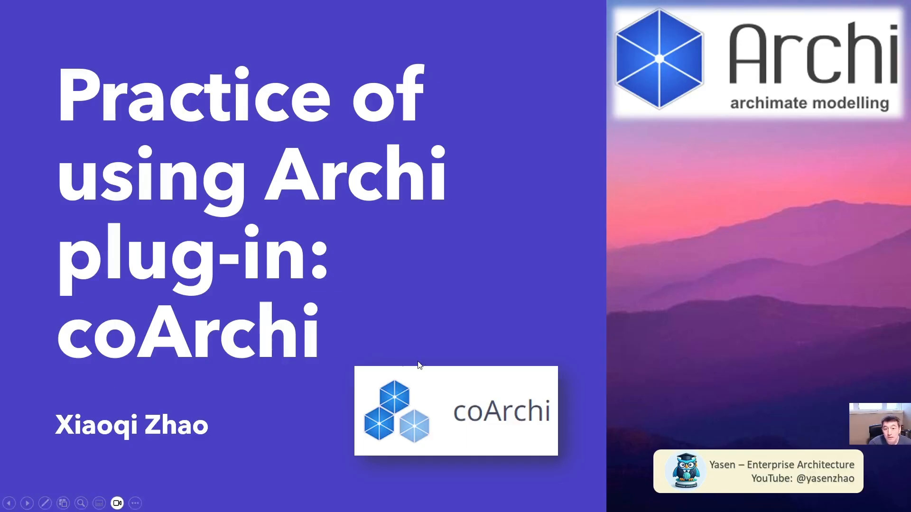
Page through the slides to the sequence diagram, then return to slide 4, the coArchi links slide
{"action": "left_click", "coordinate": [421, 360]}
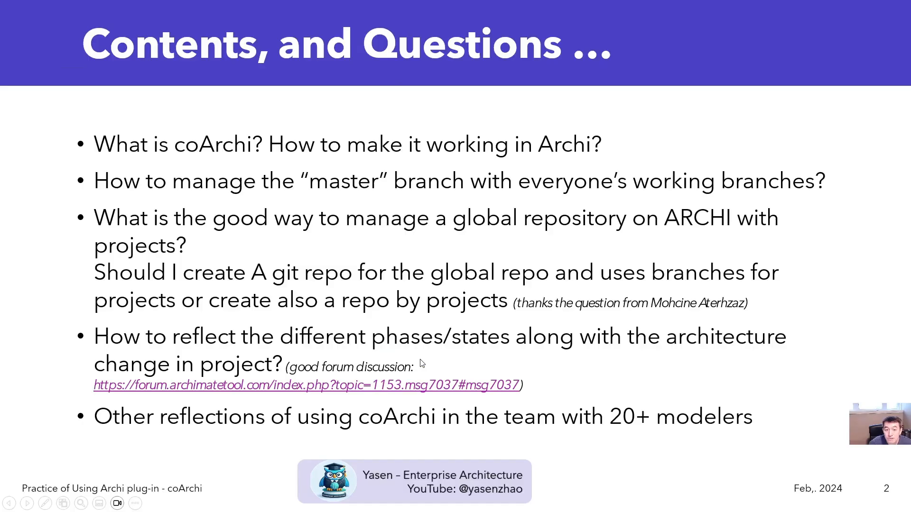
{"action": "left_click", "coordinate": [421, 364]}
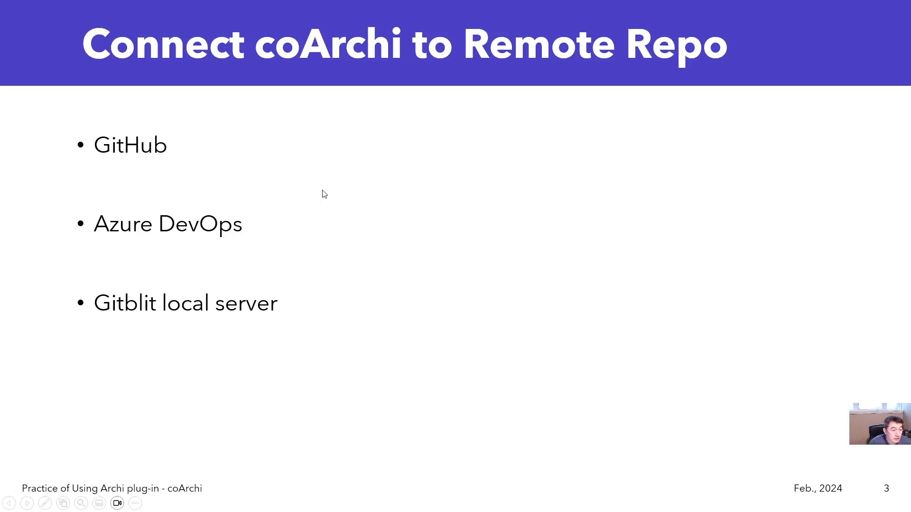
{"action": "left_click", "coordinate": [339, 203]}
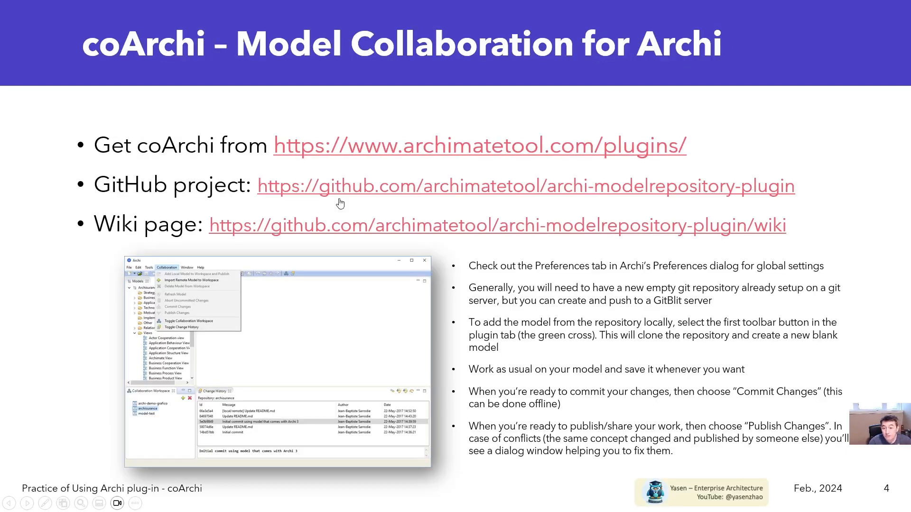
{"action": "key", "text": "Right"}
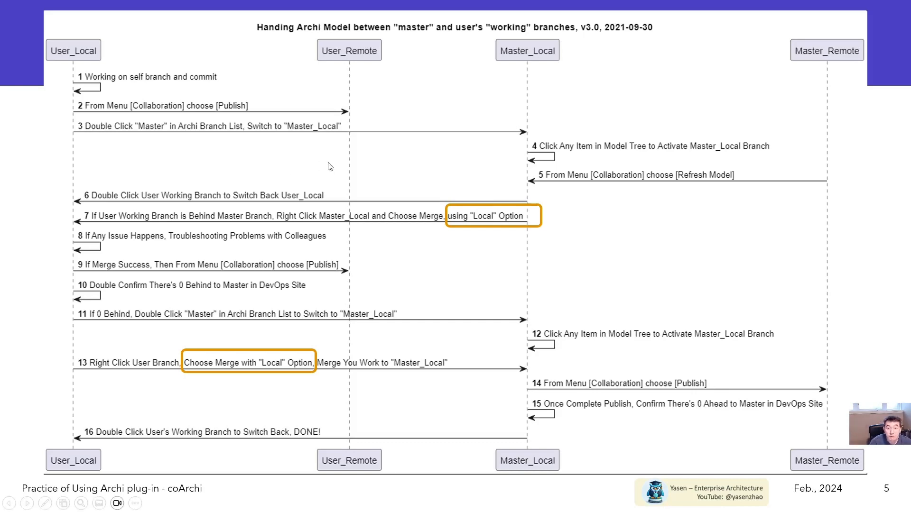
{"action": "key", "text": "Left"}
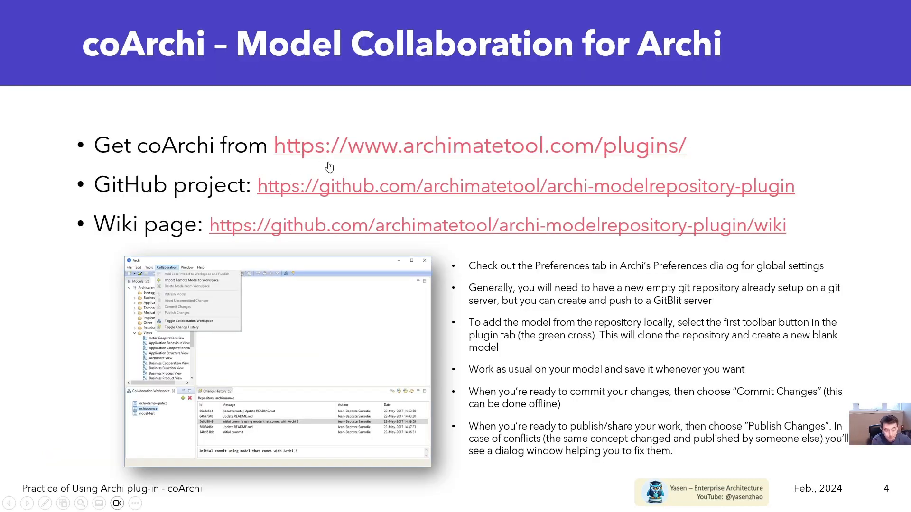